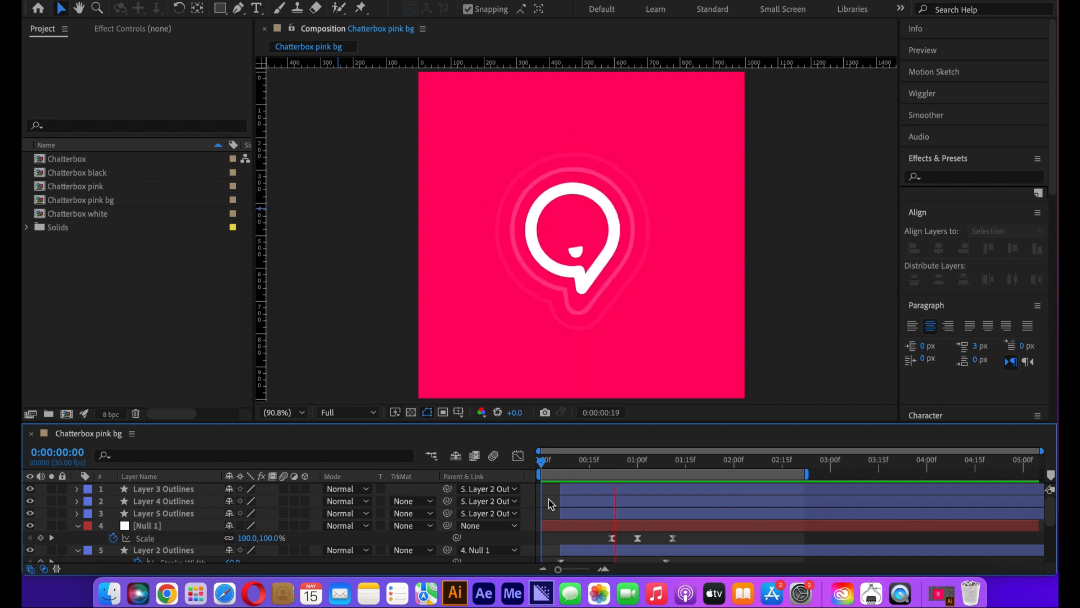
# Switch to Illustrator and examine which layer holds each part of the Chatterbox logo: smile, main message, outer strokes and background.
pyautogui.press('space')
pyautogui.click(453, 598)
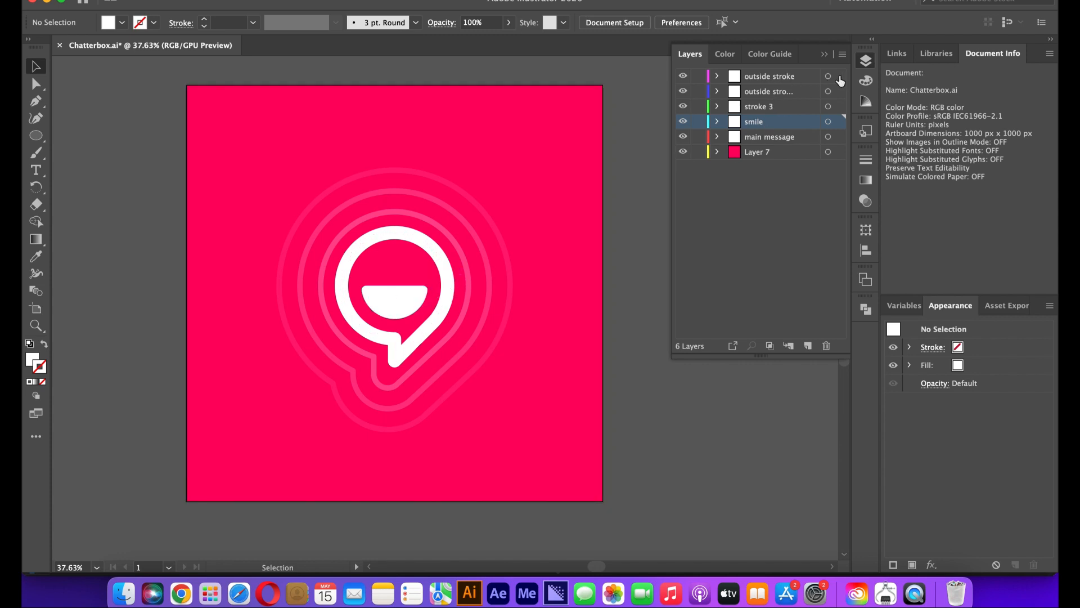
pyautogui.click(405, 305)
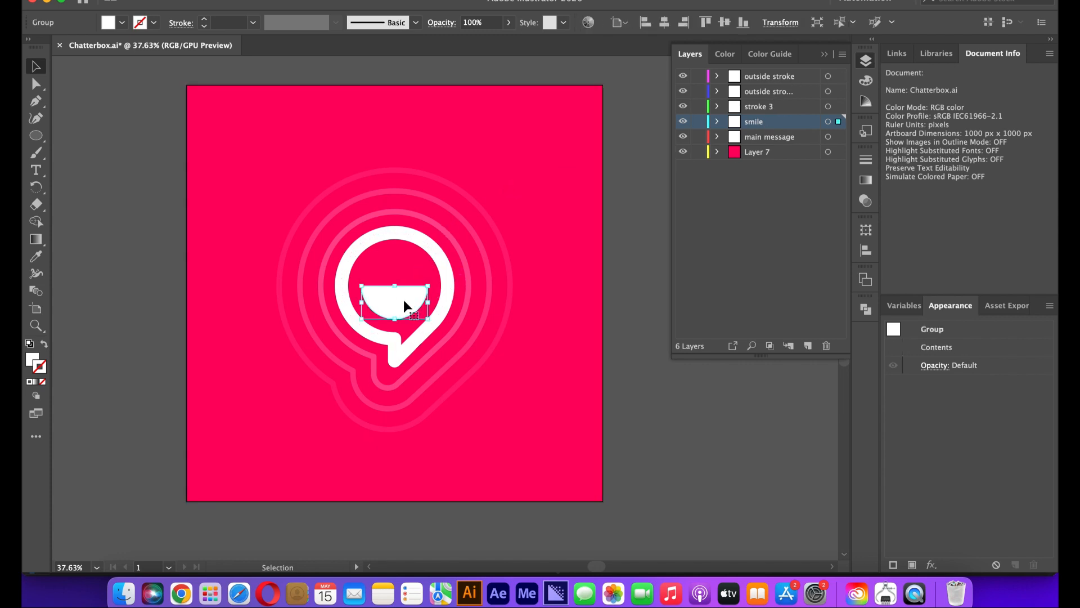
pyautogui.click(433, 253)
pyautogui.doubleClick(432, 251)
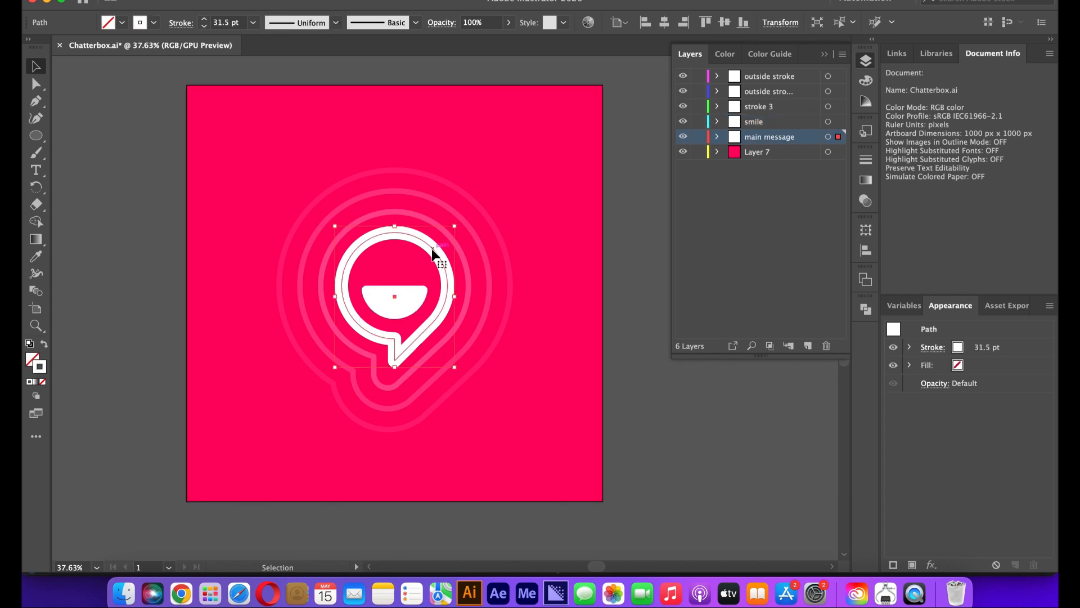
pyautogui.click(432, 216)
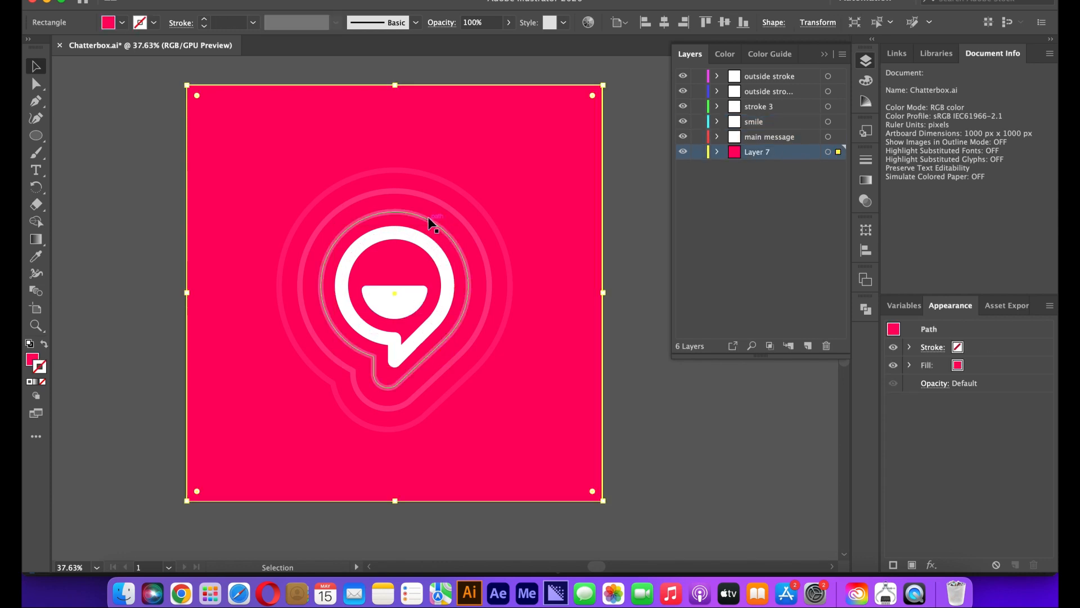
pyautogui.click(428, 217)
pyautogui.click(444, 198)
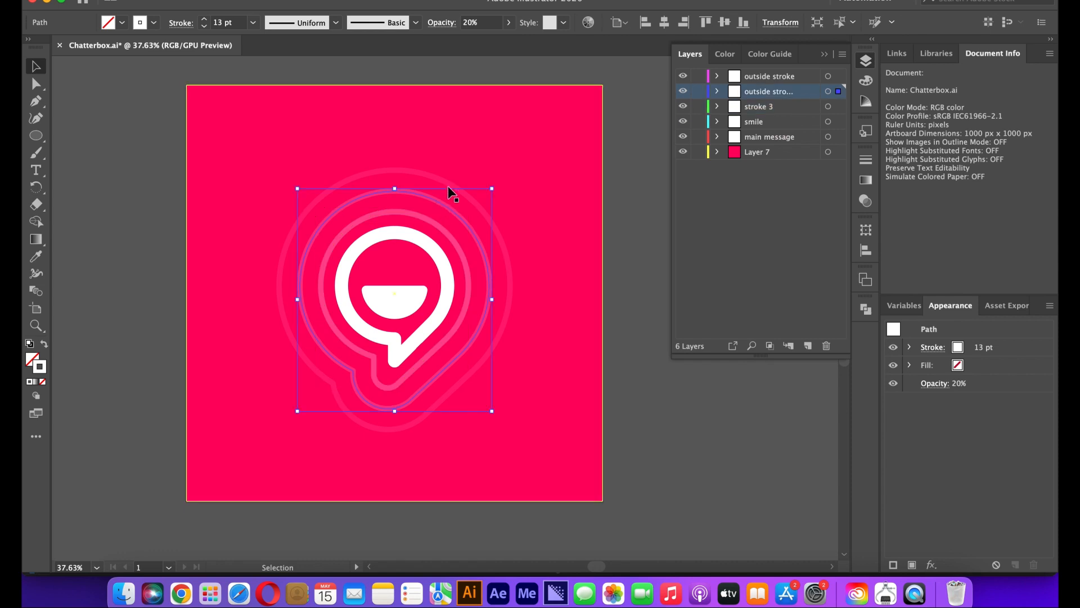
pyautogui.click(449, 184)
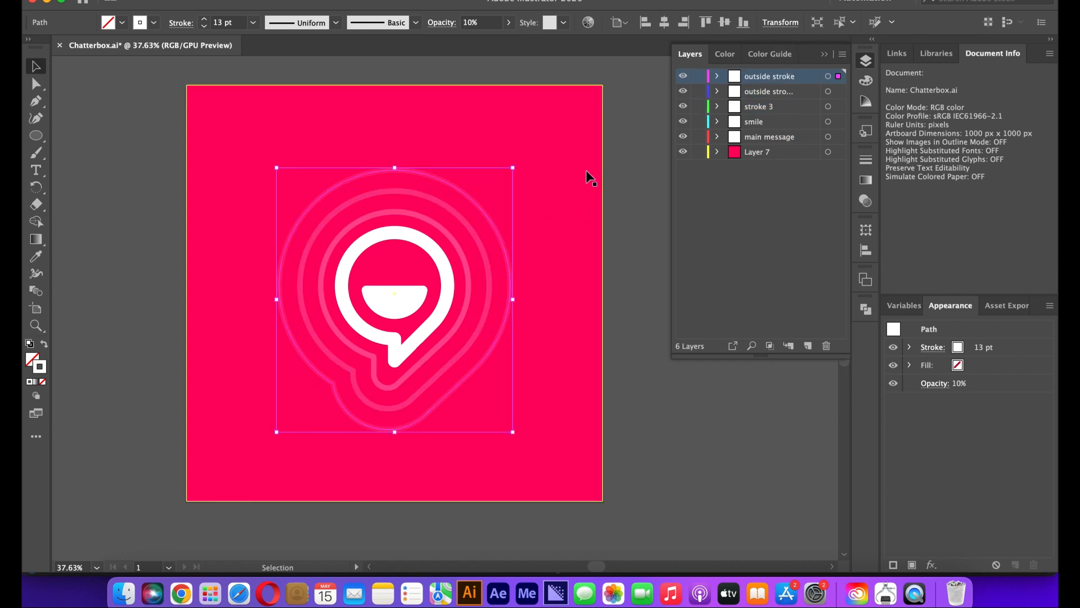
pyautogui.click(595, 157)
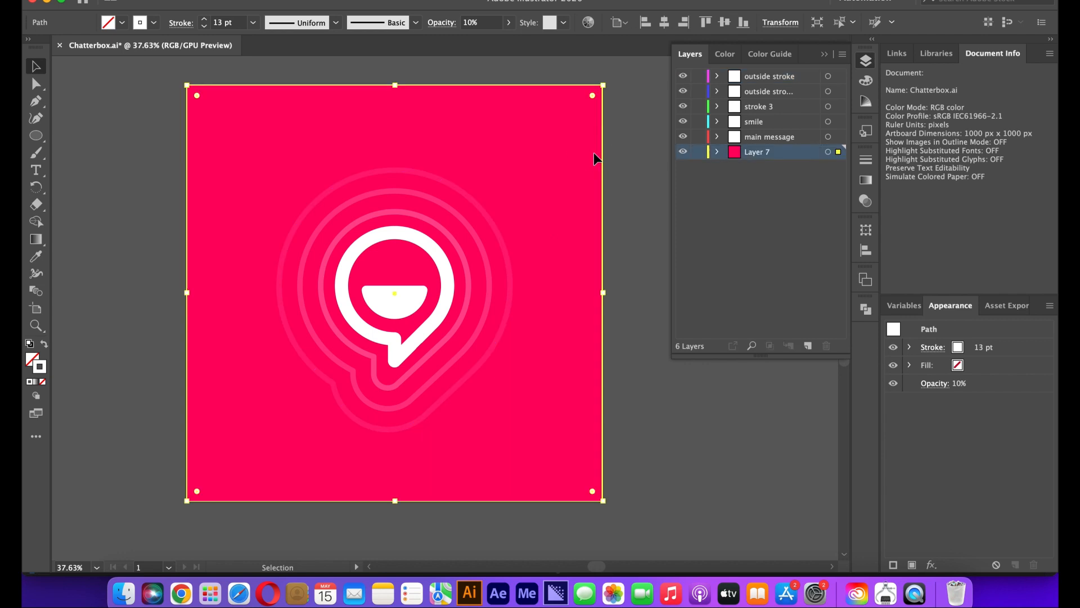
pyautogui.click(626, 145)
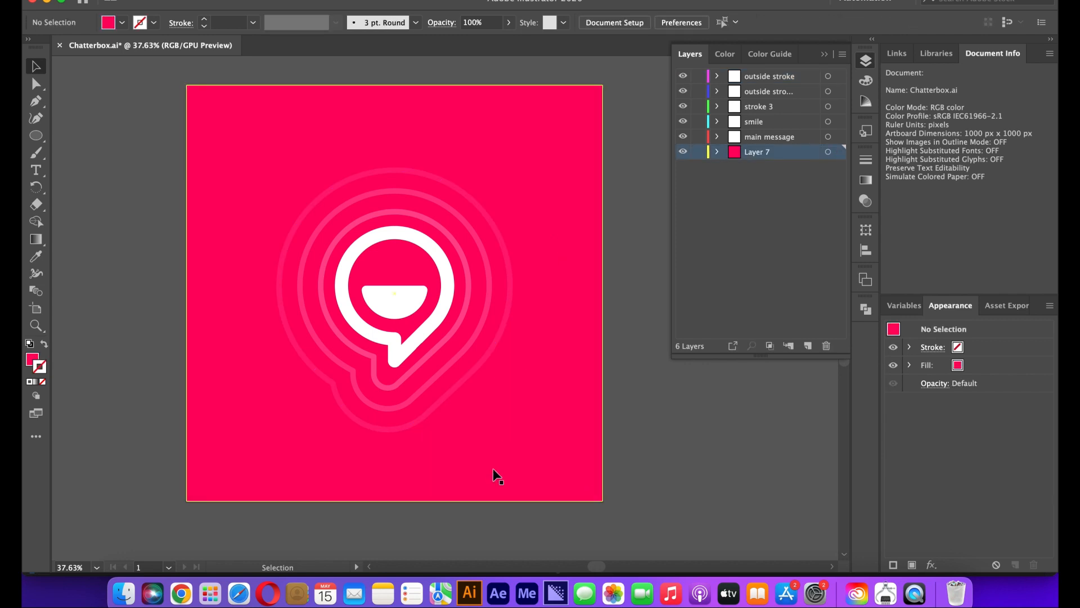
# Switch back to After Effects and preview the finished Chatterbox pink bg animation.
pyautogui.click(498, 594)
pyautogui.click(151, 318)
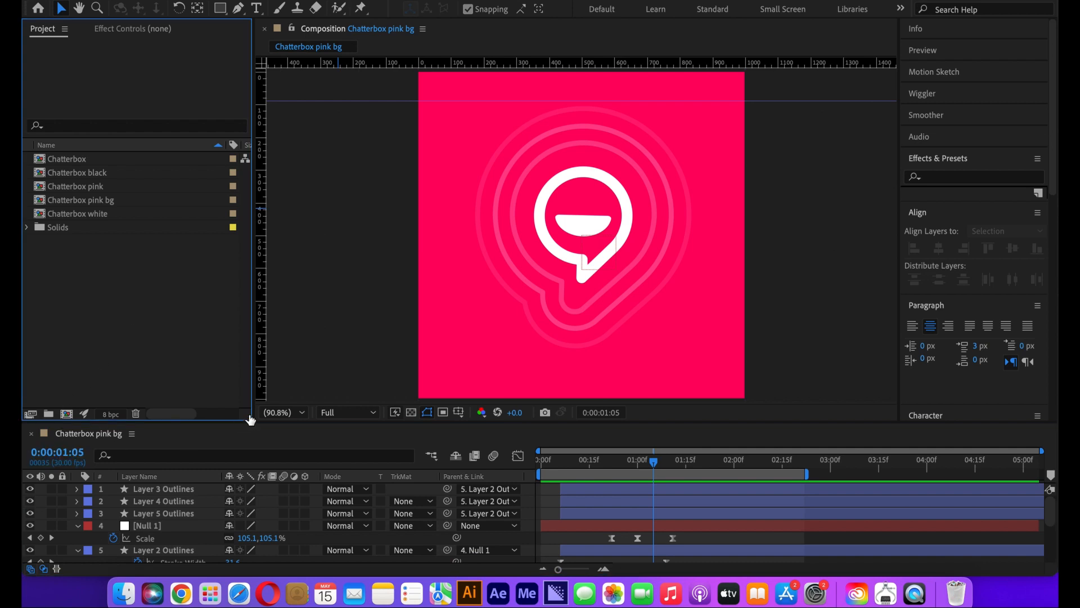
pyautogui.press('space')
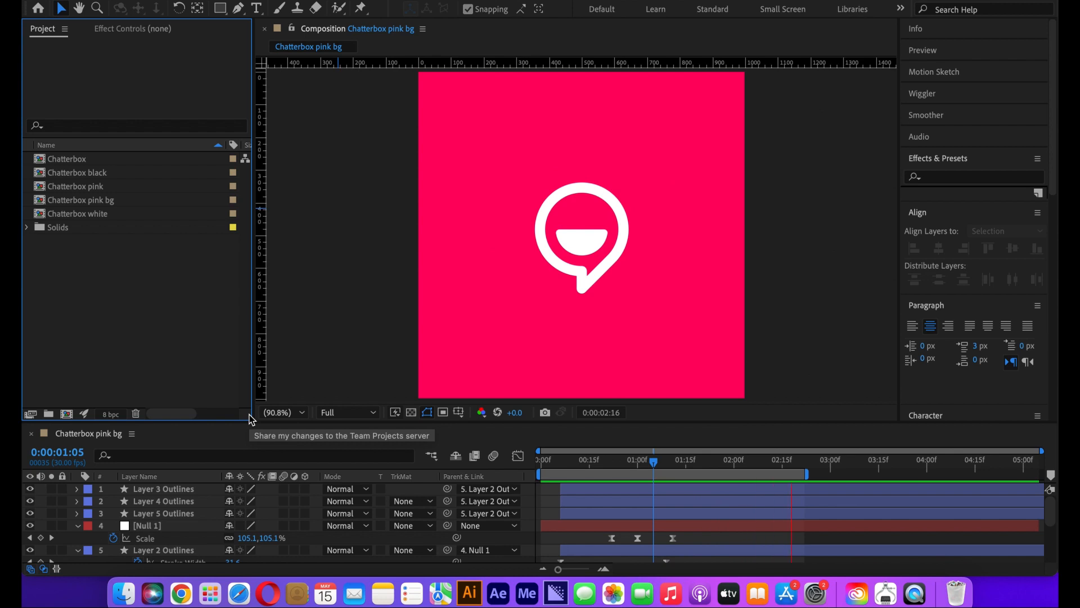
pyautogui.press('space')
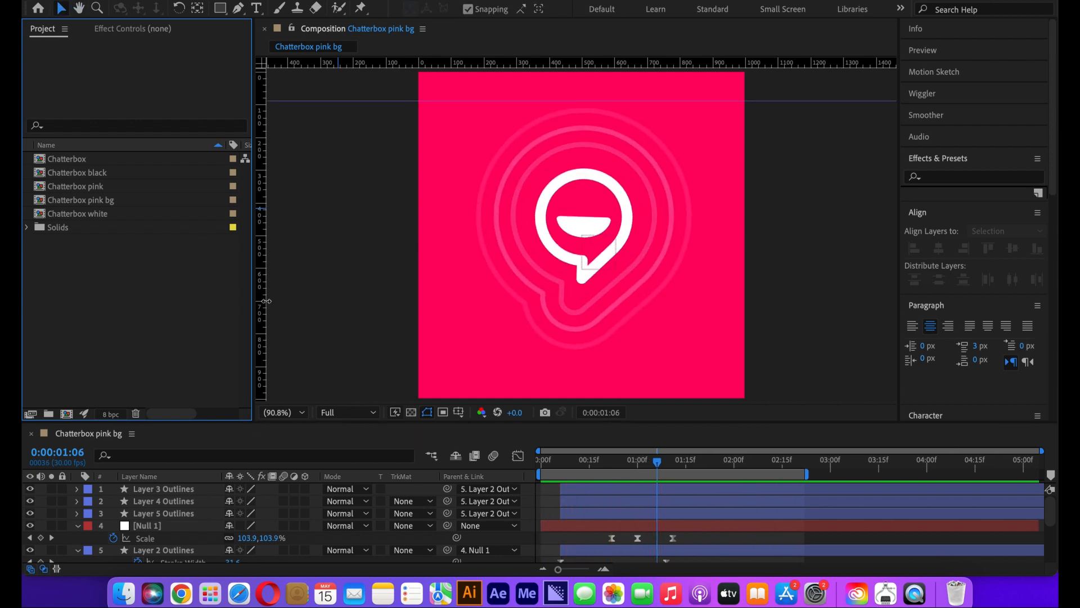
# Start a file import into the project and choose Chatterbox.ai from the adobe illustrator projects folder in Documents.
pyautogui.rightClick(77, 276)
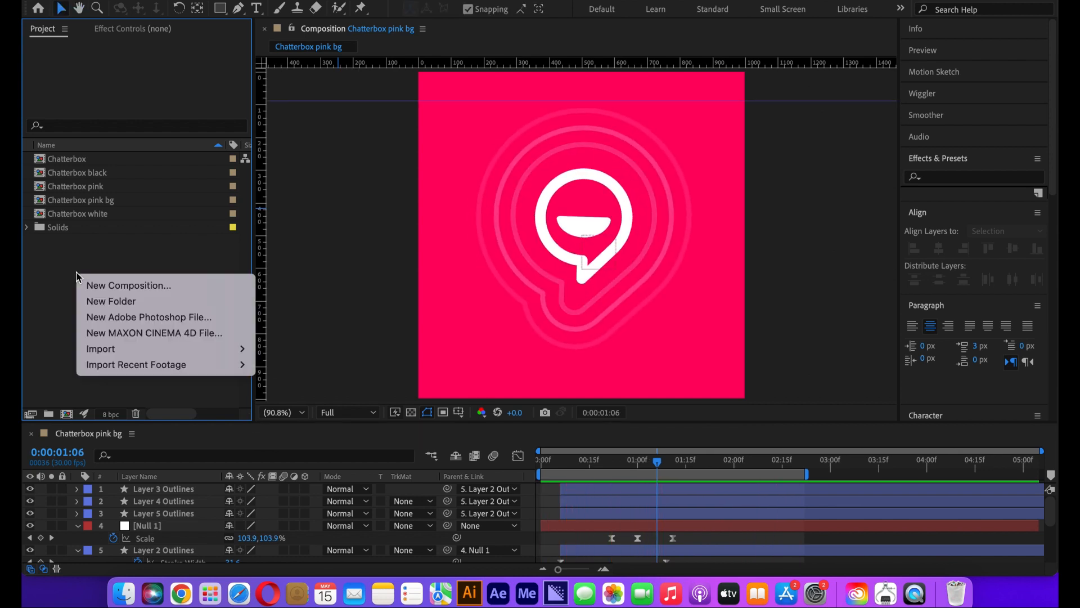
pyautogui.moveTo(145, 349)
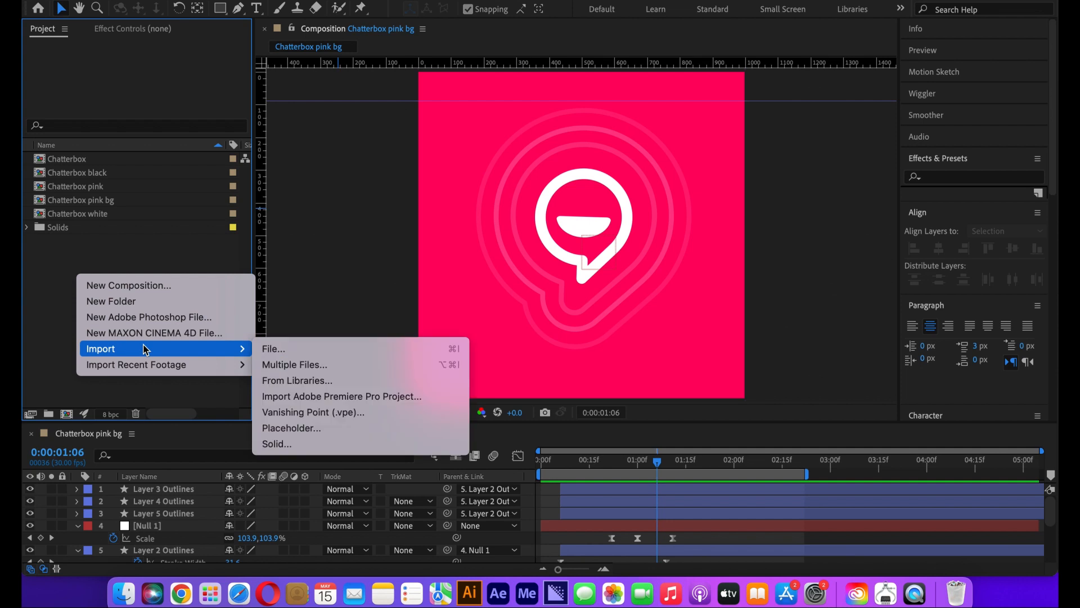
pyautogui.click(303, 350)
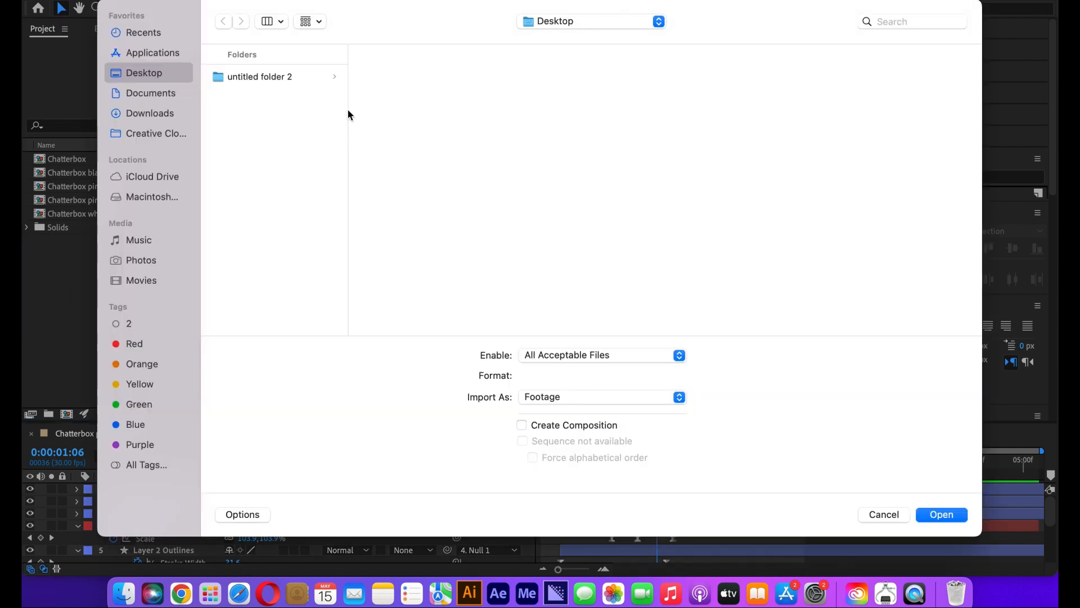
pyautogui.click(160, 94)
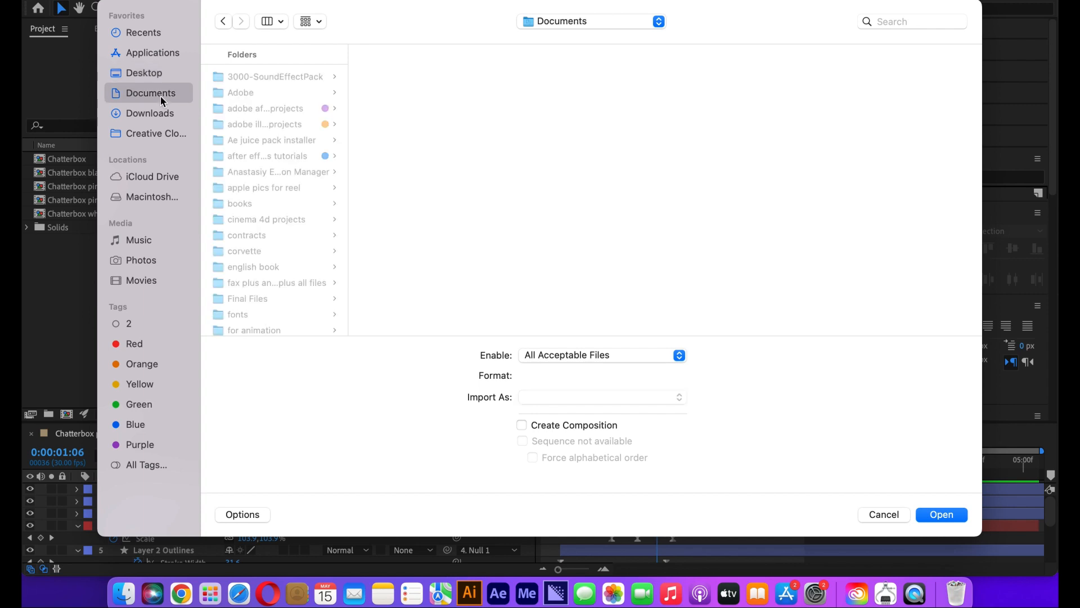
pyautogui.click(274, 125)
pyautogui.scroll(-10, 409, 210)
pyautogui.scroll(-2, 409, 210)
pyautogui.scroll(-15, 409, 210)
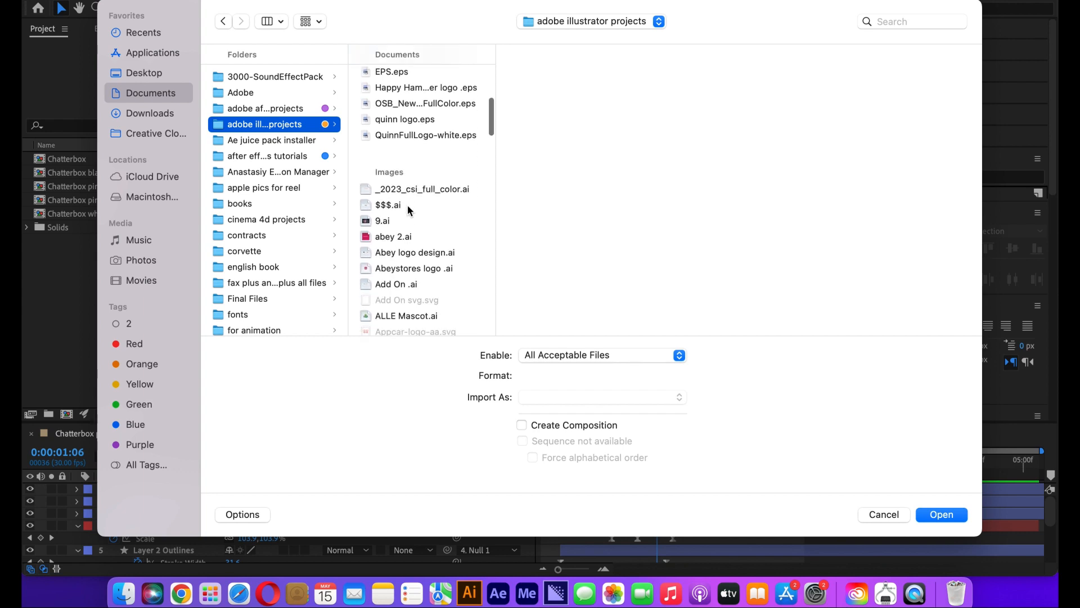
pyautogui.scroll(-7, 409, 210)
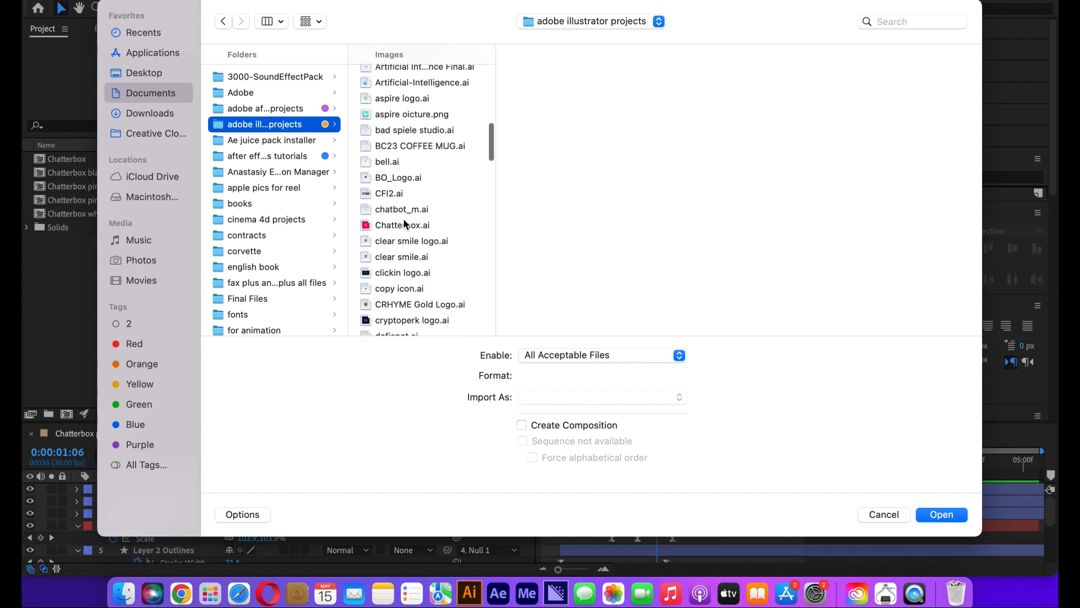
pyautogui.click(399, 228)
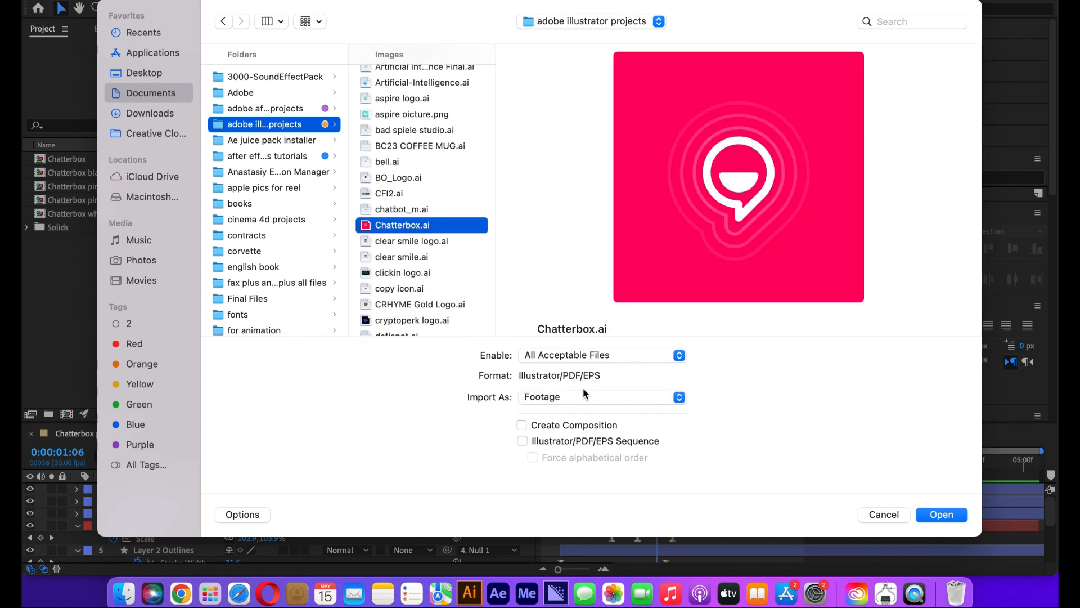
# Import the chosen Illustrator file as Composition - Retain Layer Sizes.
pyautogui.click(583, 395)
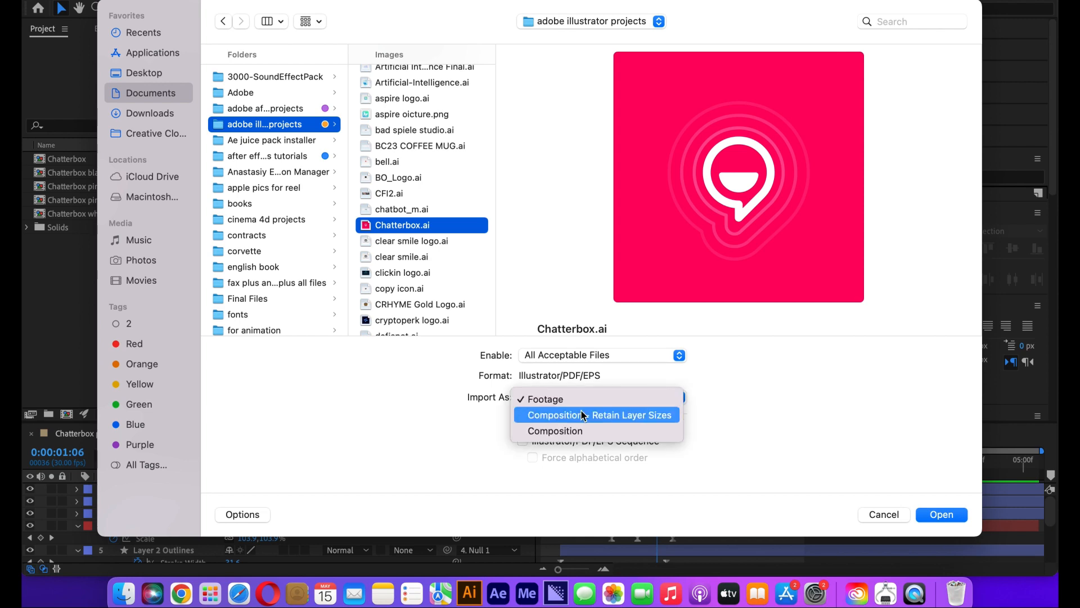
pyautogui.click(582, 412)
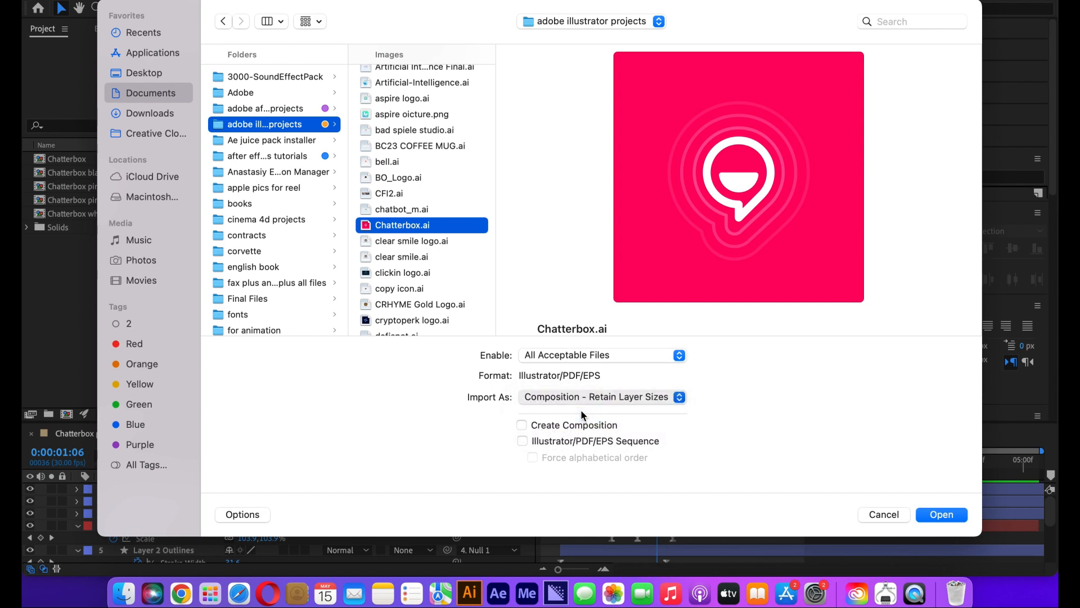
pyautogui.click(942, 514)
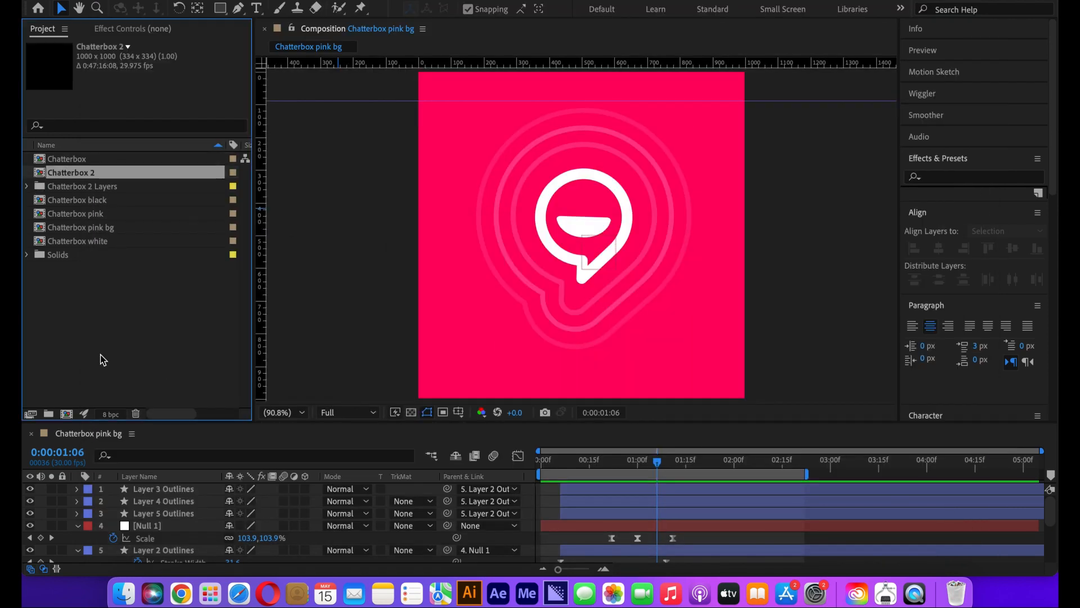
# Open the Chatterbox 2 composition and display its layers by source name.
pyautogui.doubleClick(93, 174)
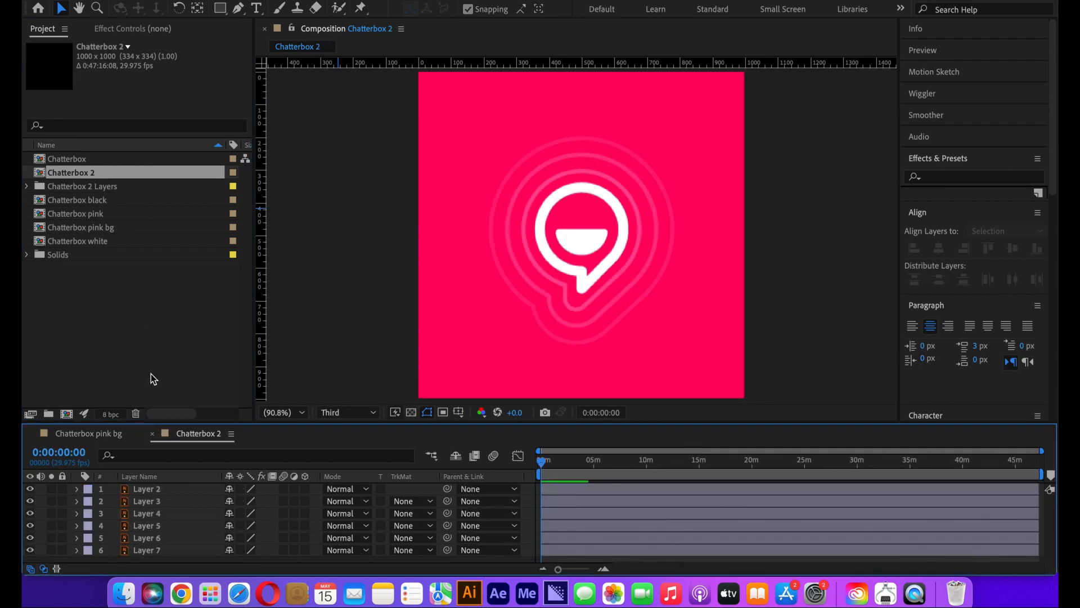
pyautogui.click(175, 494)
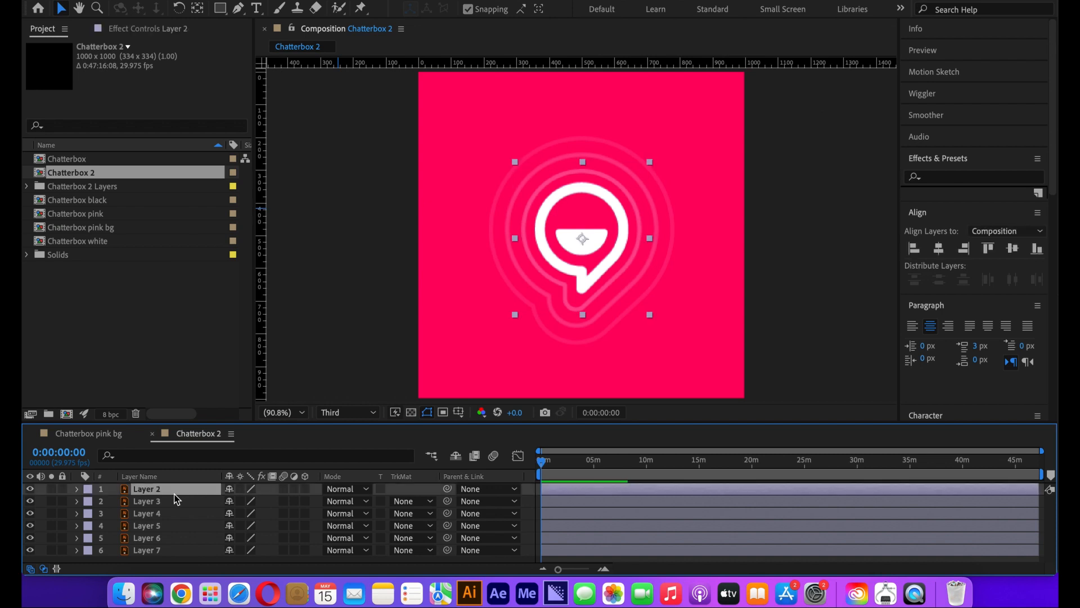
pyautogui.click(145, 477)
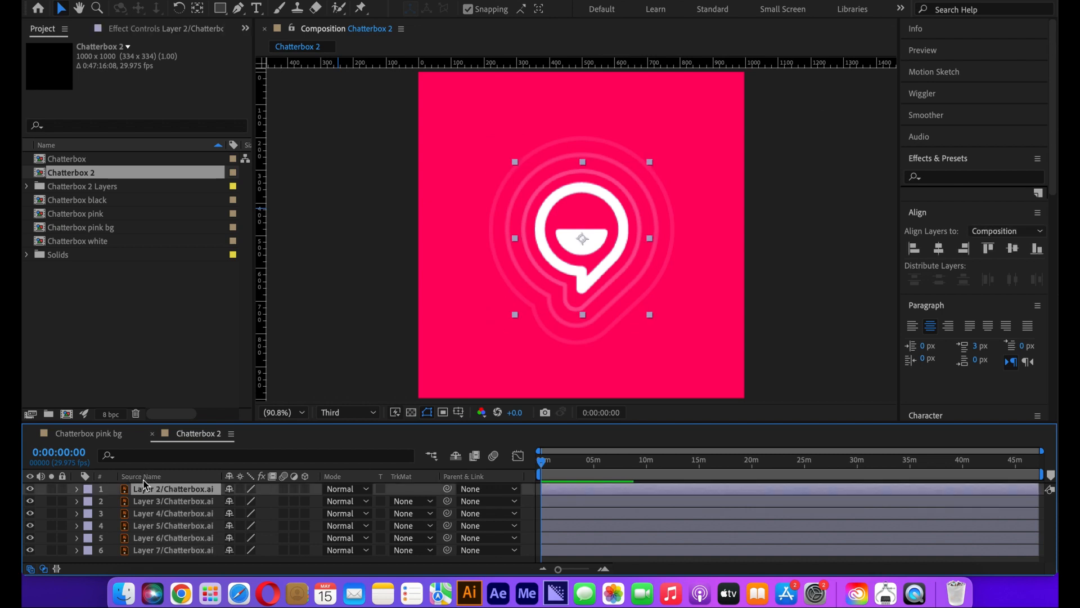
# Create shapes from vector layers for all six Chatterbox.ai layers, Layer 2 through Layer 7.
pyautogui.keyDown('shift'); pyautogui.click(174, 547); pyautogui.keyUp('shift')
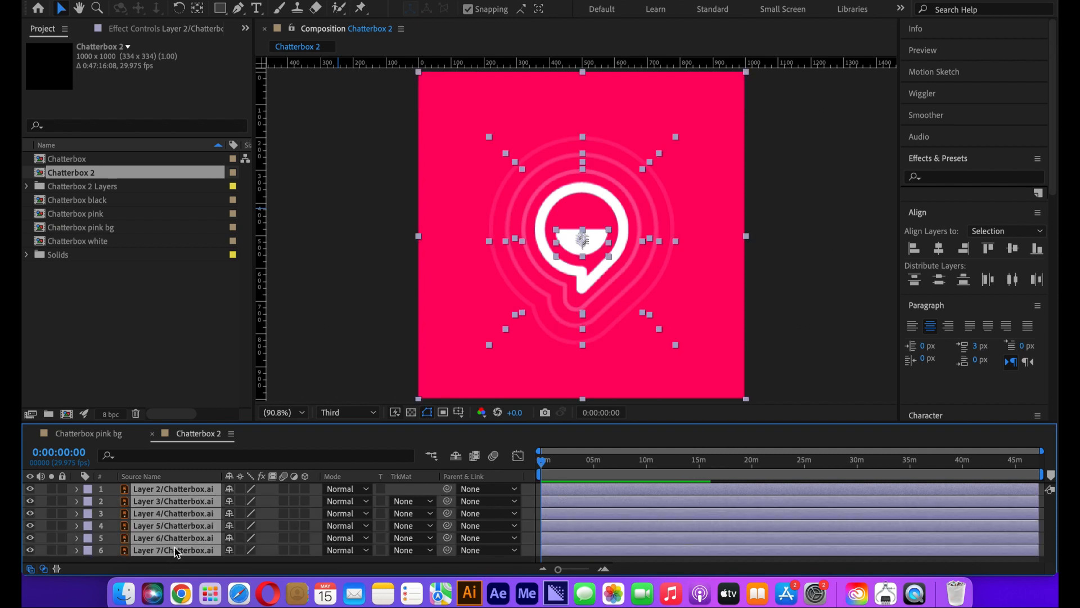
pyautogui.rightClick(174, 546)
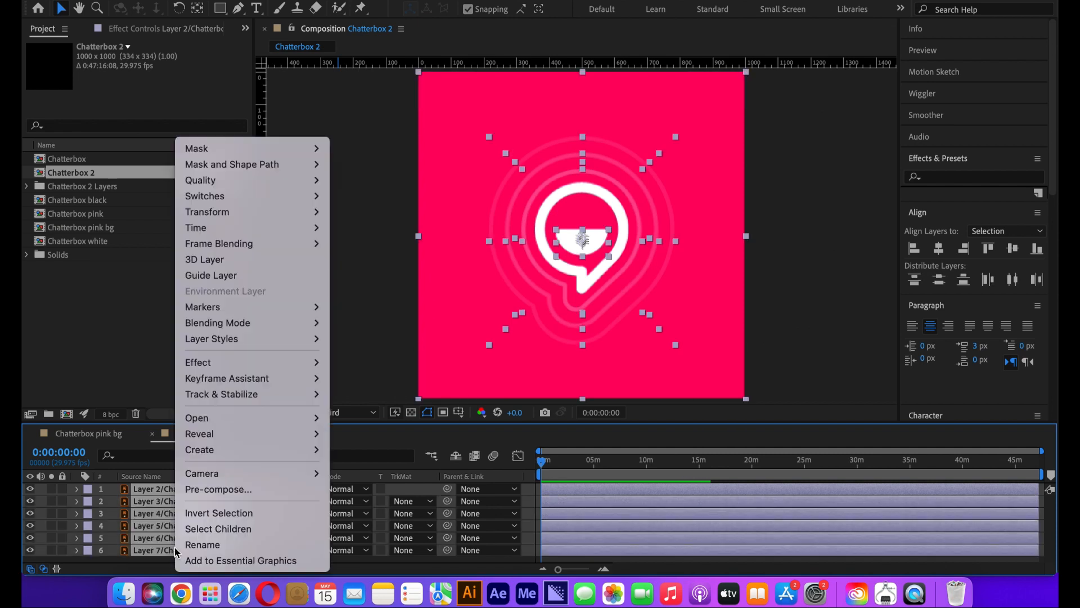
pyautogui.moveTo(231, 459)
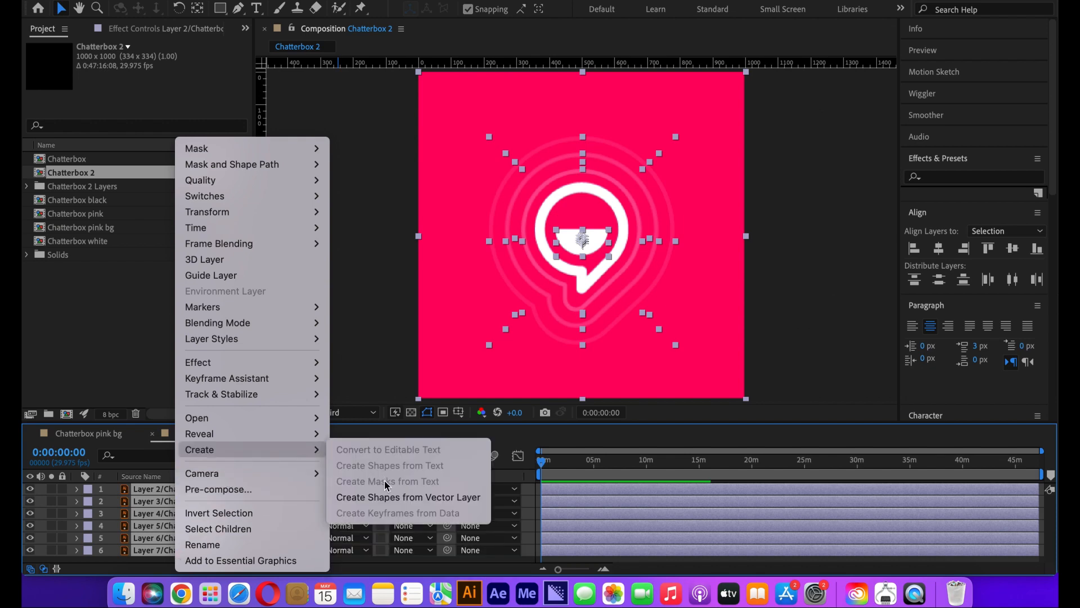
pyautogui.click(388, 498)
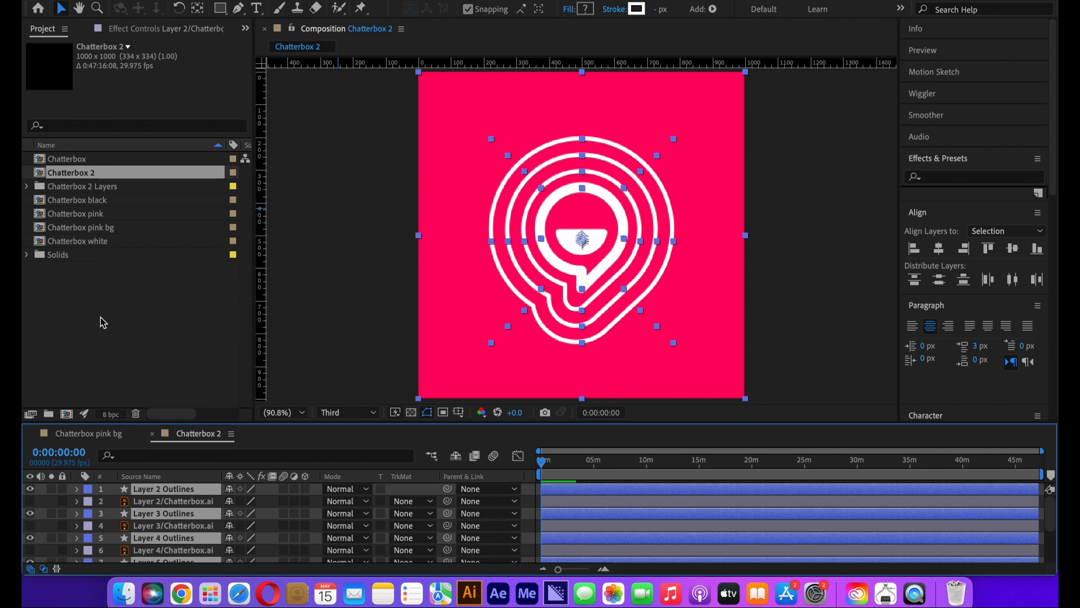
# Delete the Chatterbox 2 Layers folder with its contents from the project and deselect the outline layers.
pyautogui.click(96, 190)
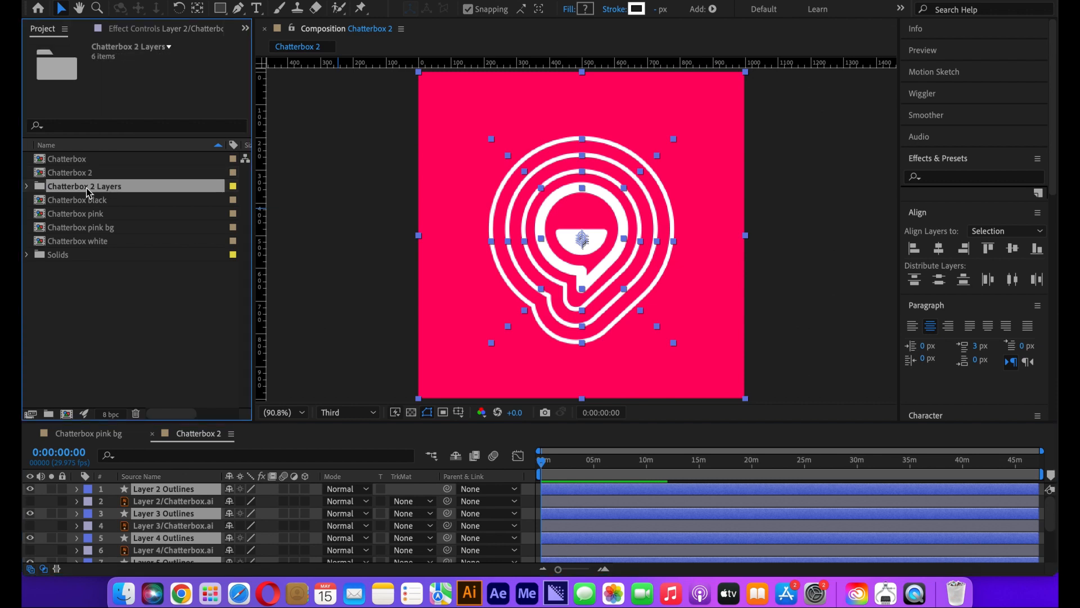
pyautogui.press('Delete')
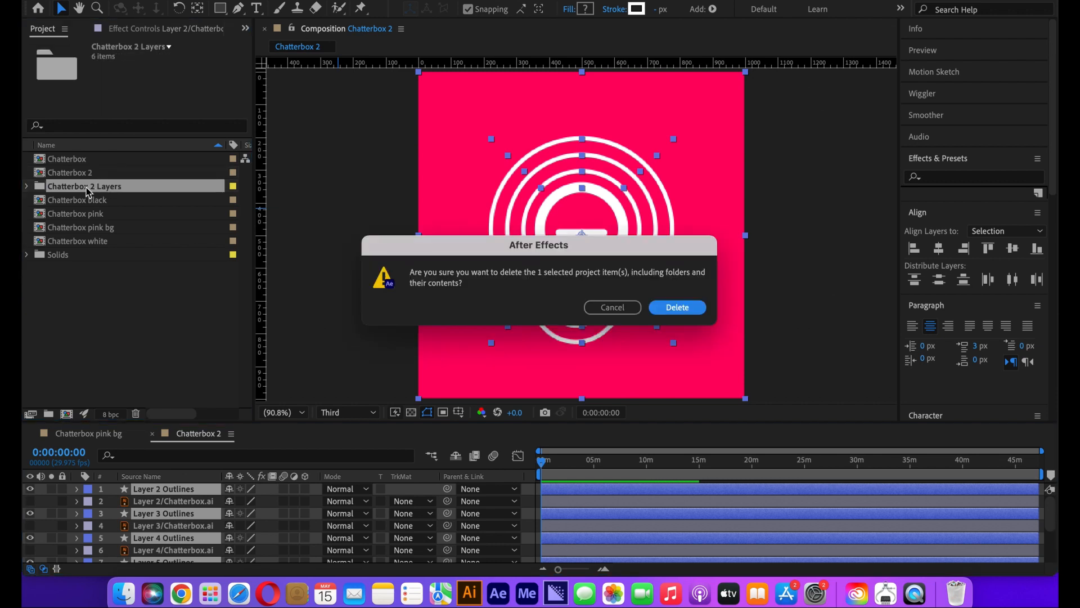
pyautogui.press('Return')
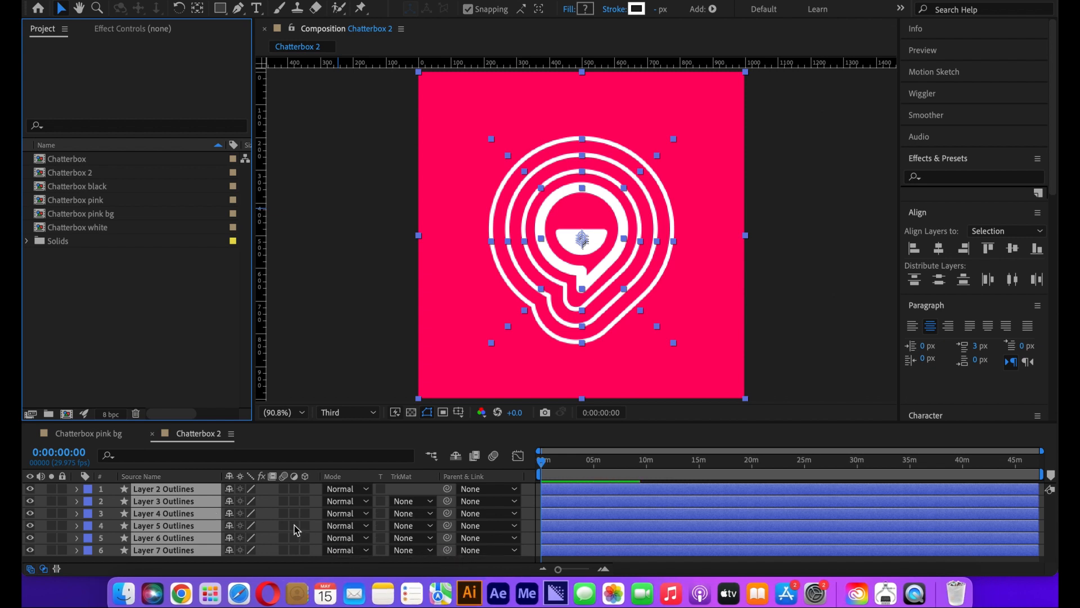
pyautogui.click(291, 560)
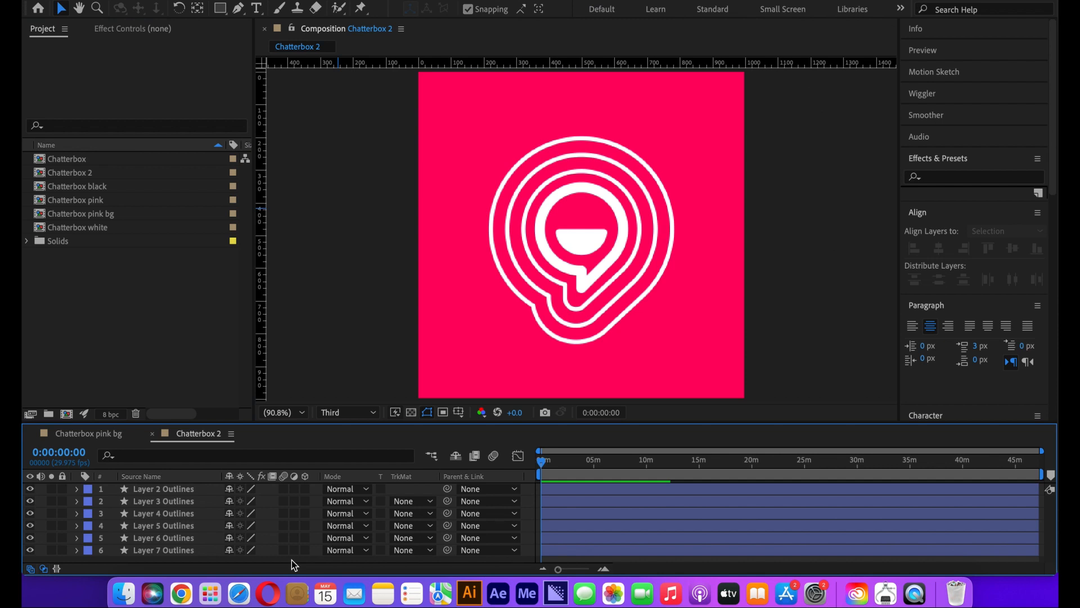
# Examine which logo outlines Layers 2 to 4 Outlines hold by selecting layers and toggling their visibility off and on.
pyautogui.click(613, 211)
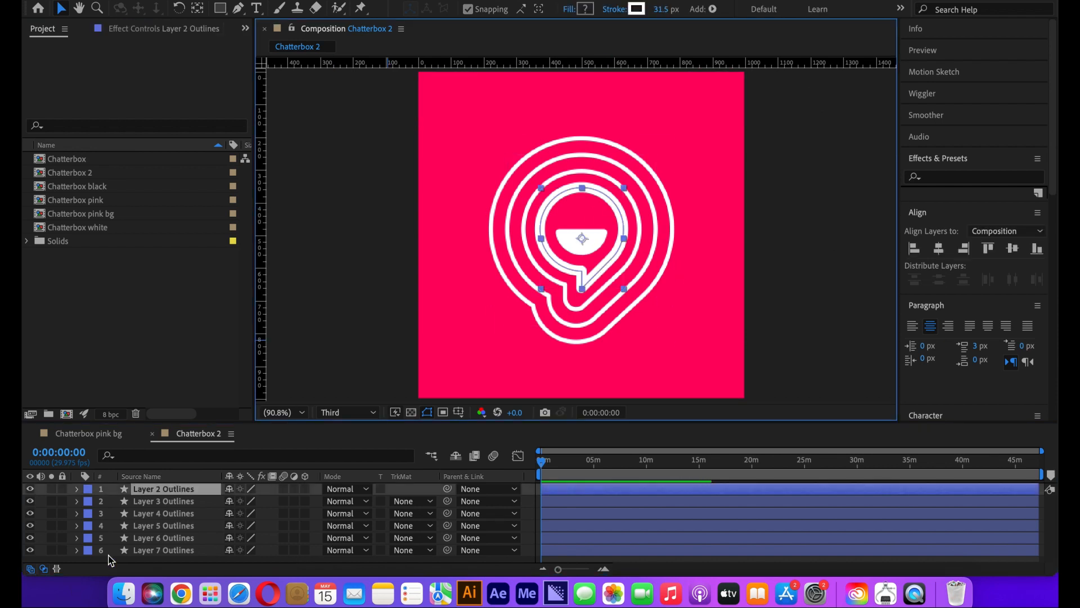
pyautogui.click(168, 501)
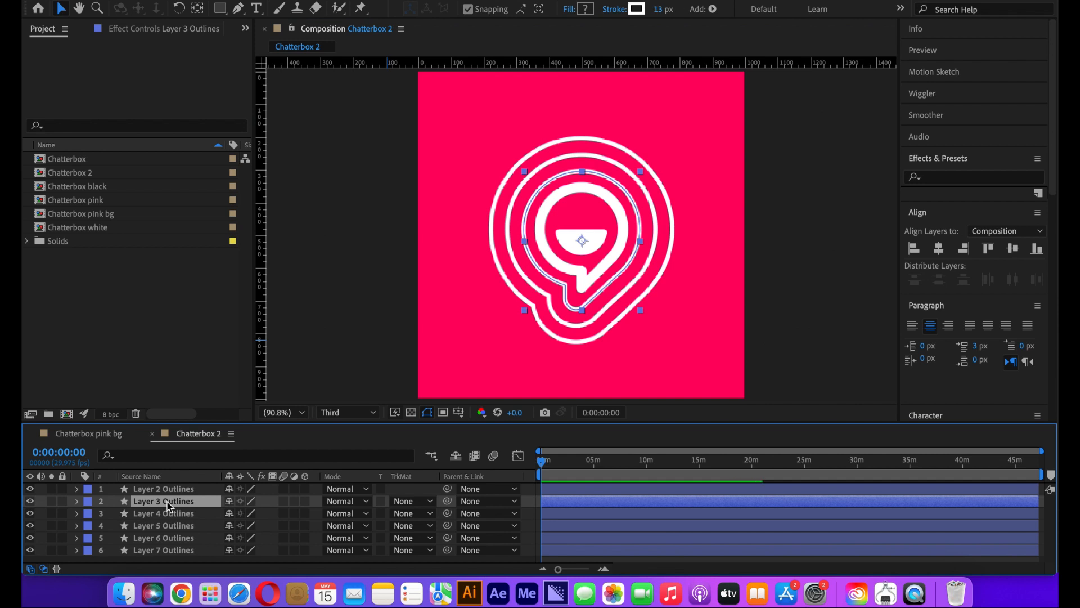
pyautogui.click(30, 489)
pyautogui.click(30, 501)
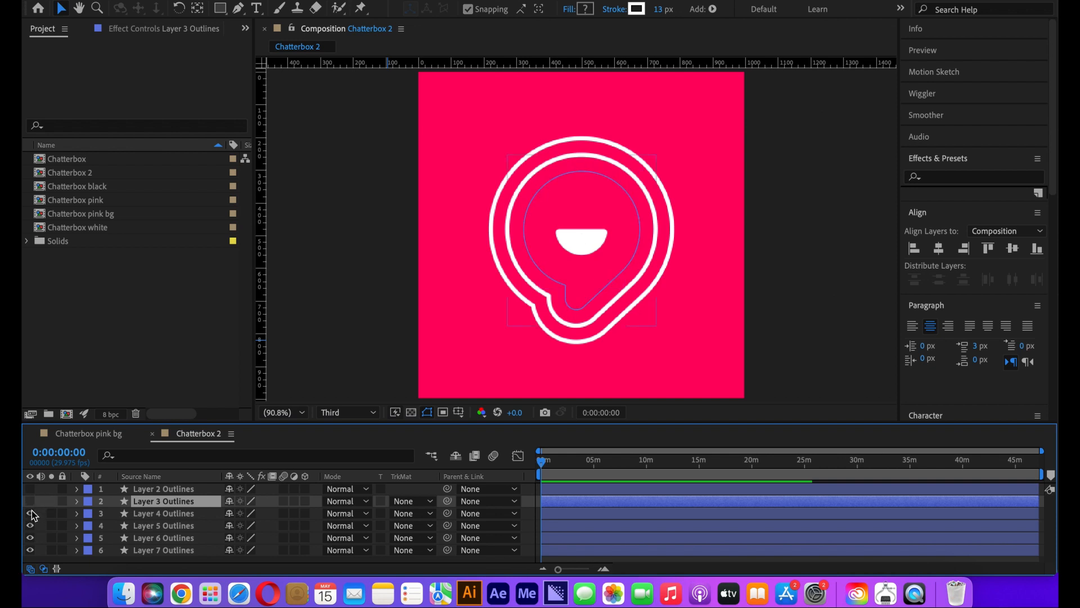
pyautogui.click(31, 513)
pyautogui.click(31, 489)
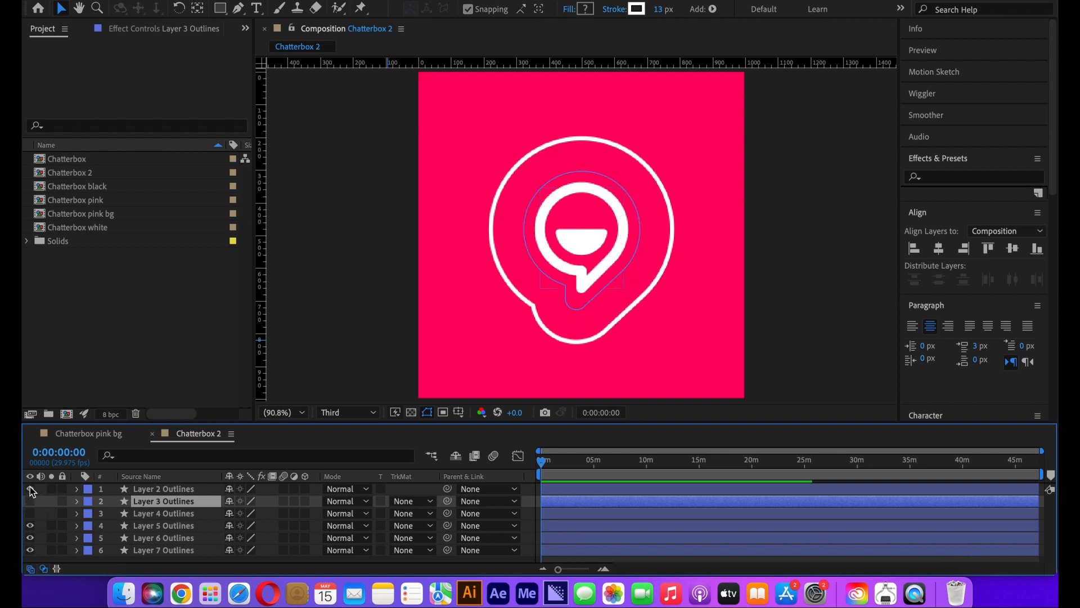
pyautogui.click(30, 501)
pyautogui.click(30, 513)
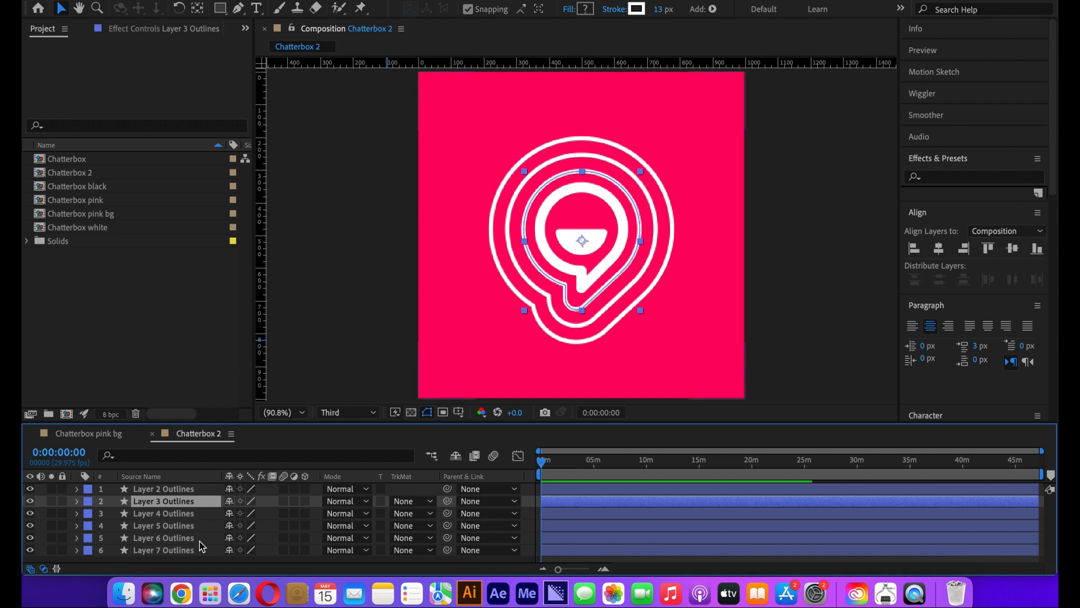
pyautogui.click(168, 489)
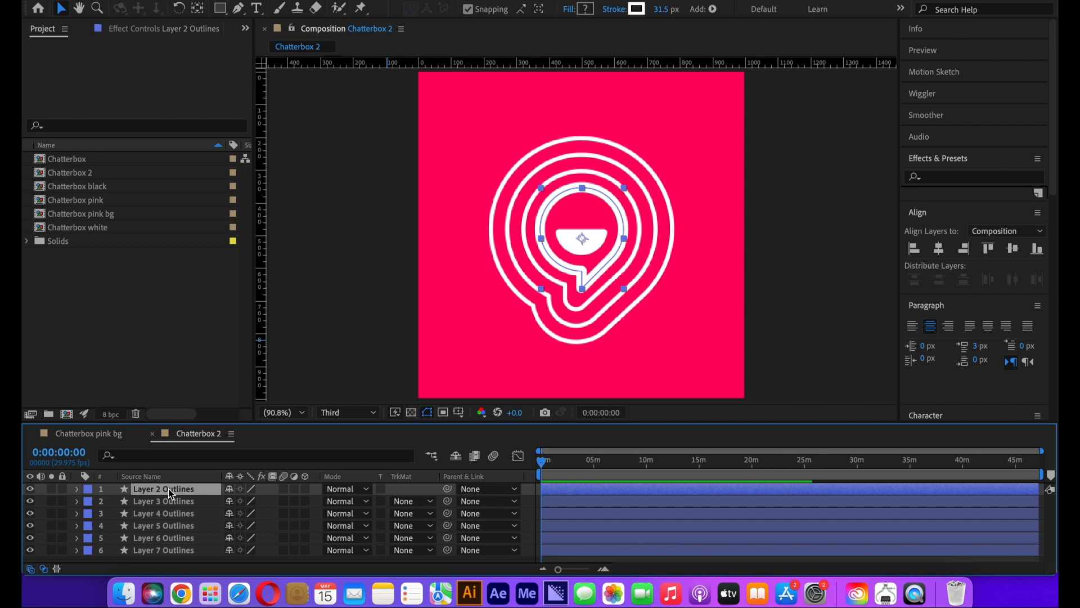
pyautogui.click(169, 500)
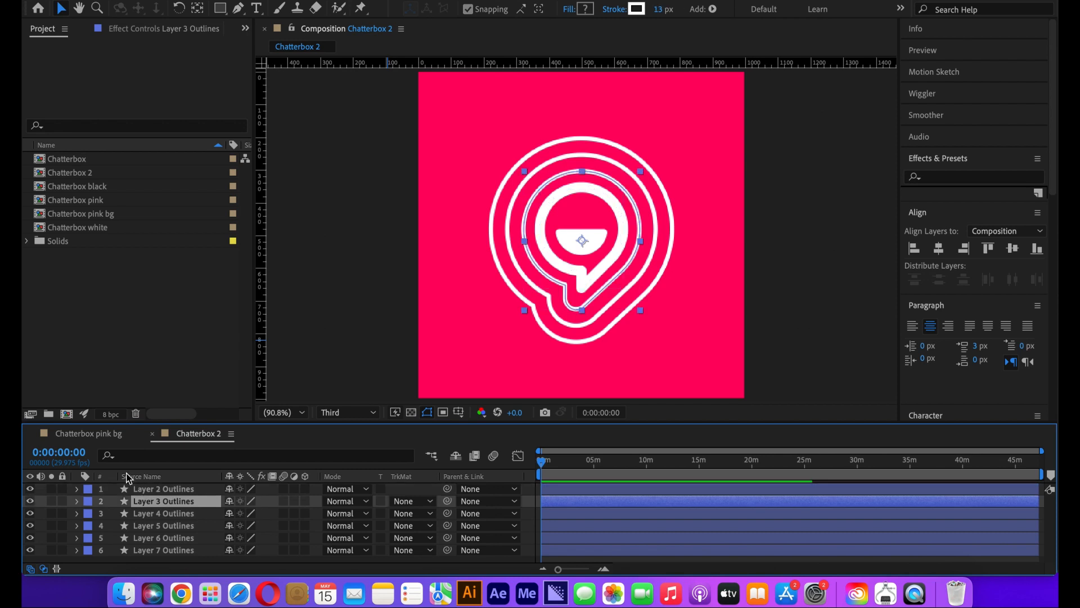
# Rename the Layer 2 Outlines layer as "nessage stroke".
pyautogui.click(157, 489)
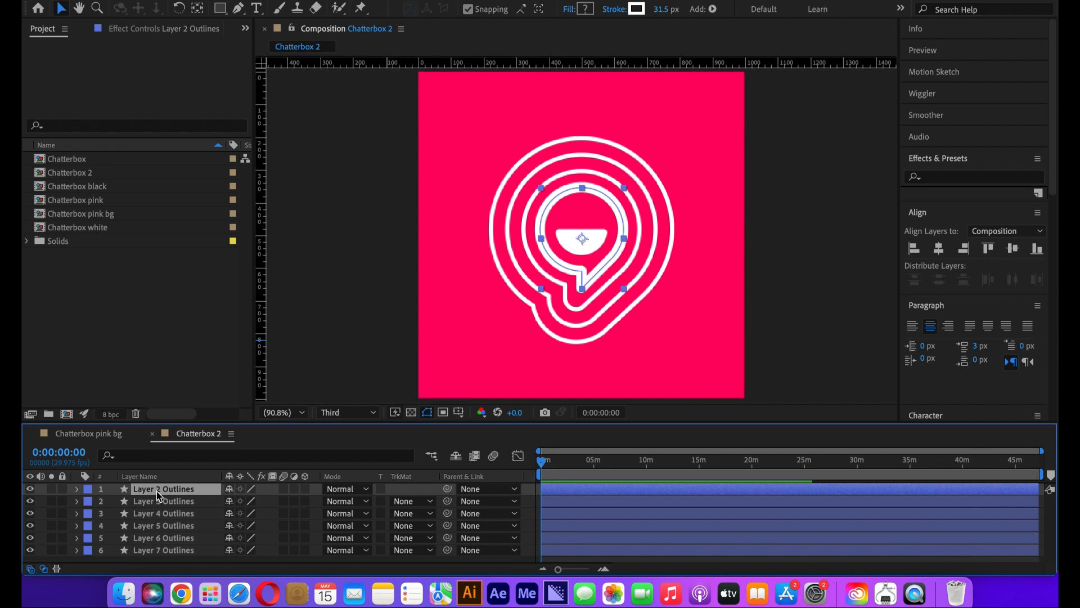
pyautogui.press('Return')
pyautogui.write('nessage')
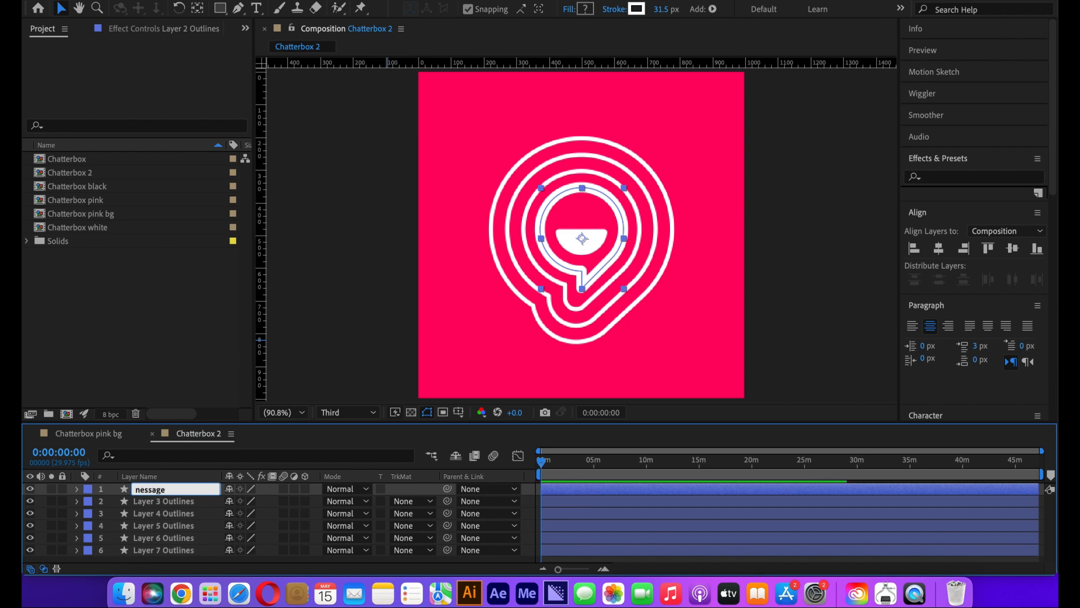
pyautogui.write(' stroke')
pyautogui.press('Return')
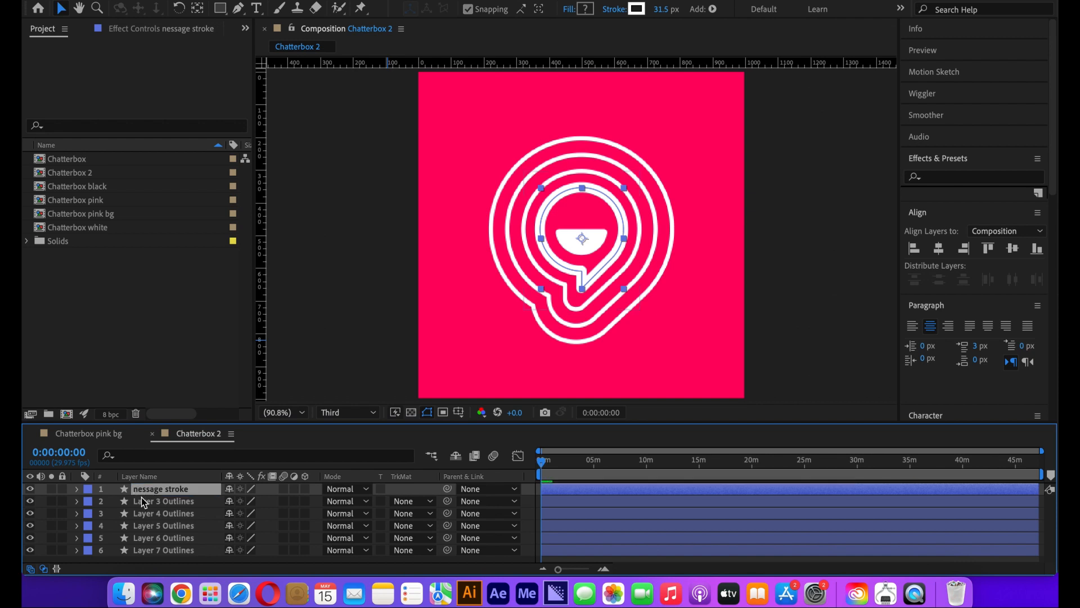
# Rename the Layer 3 Outlines layer as "stroke 1".
pyautogui.click(146, 503)
pyautogui.press('Return')
pyautogui.write('stro')
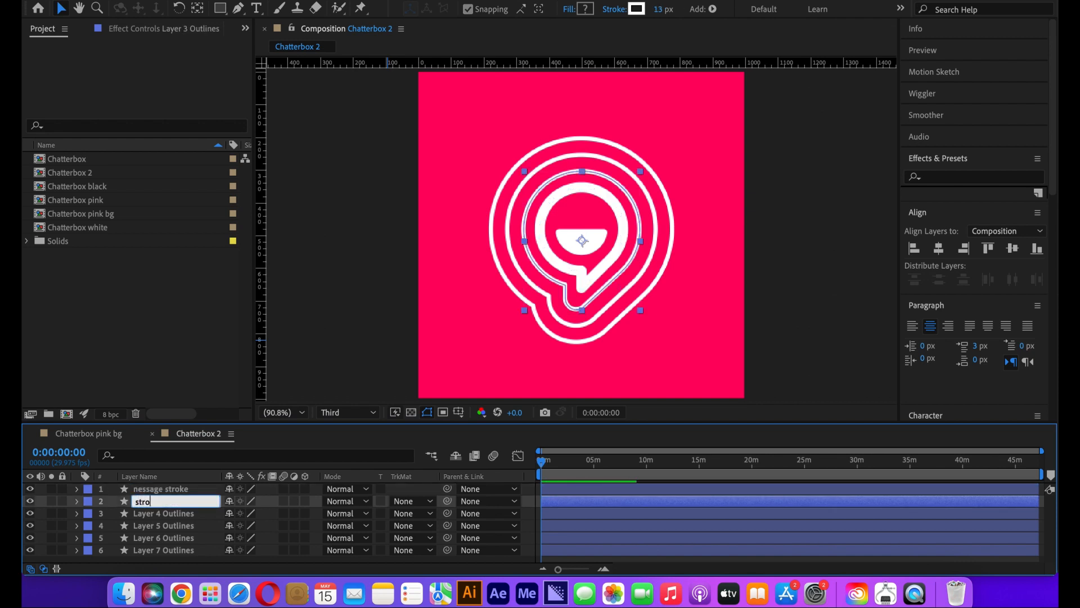
pyautogui.write('ke 1')
pyautogui.press('Return')
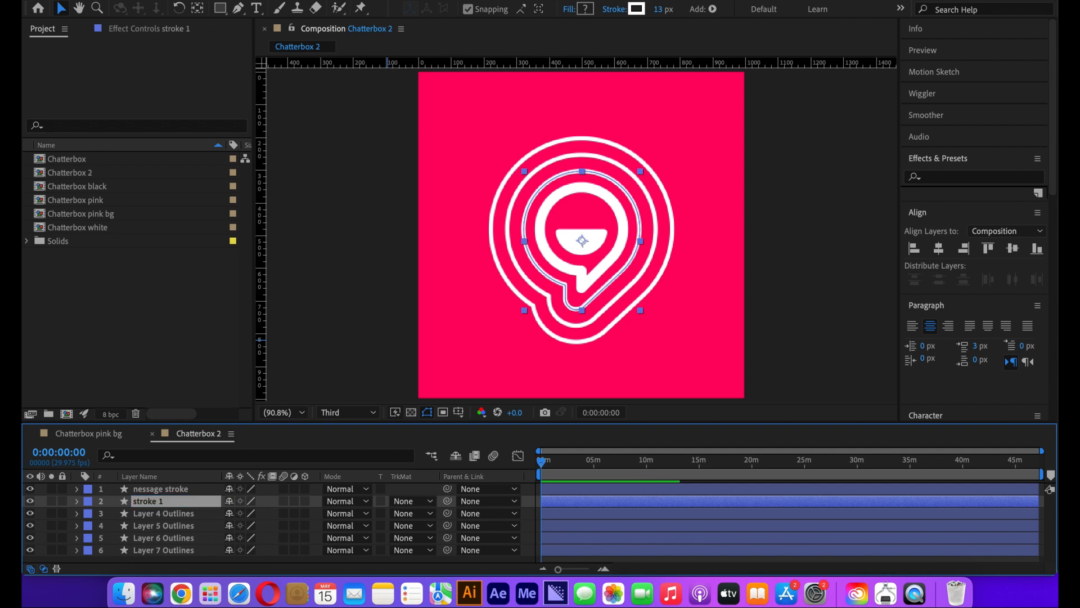
# Rename the Layer 4 Outlines layer as "stroke 2".
pyautogui.click(148, 514)
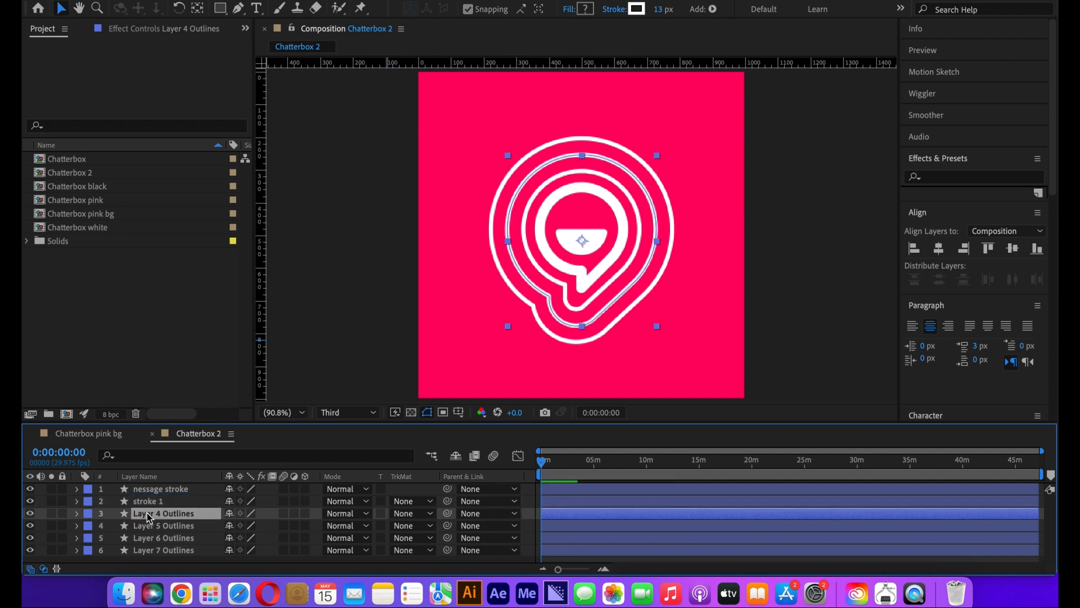
pyautogui.press('Return')
pyautogui.write('str')
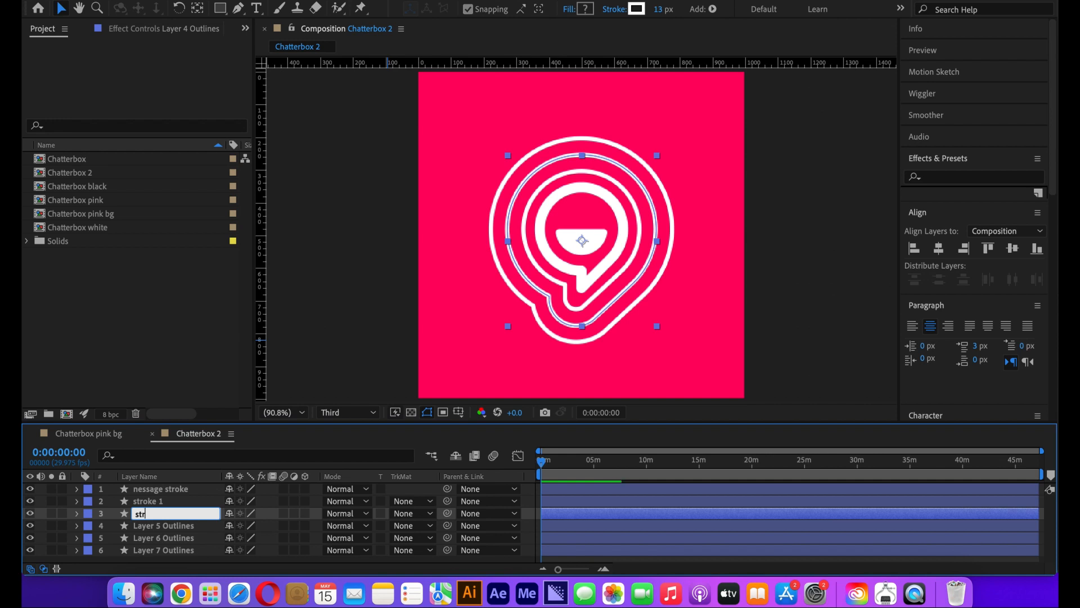
pyautogui.write('oke 2')
pyautogui.press('Return')
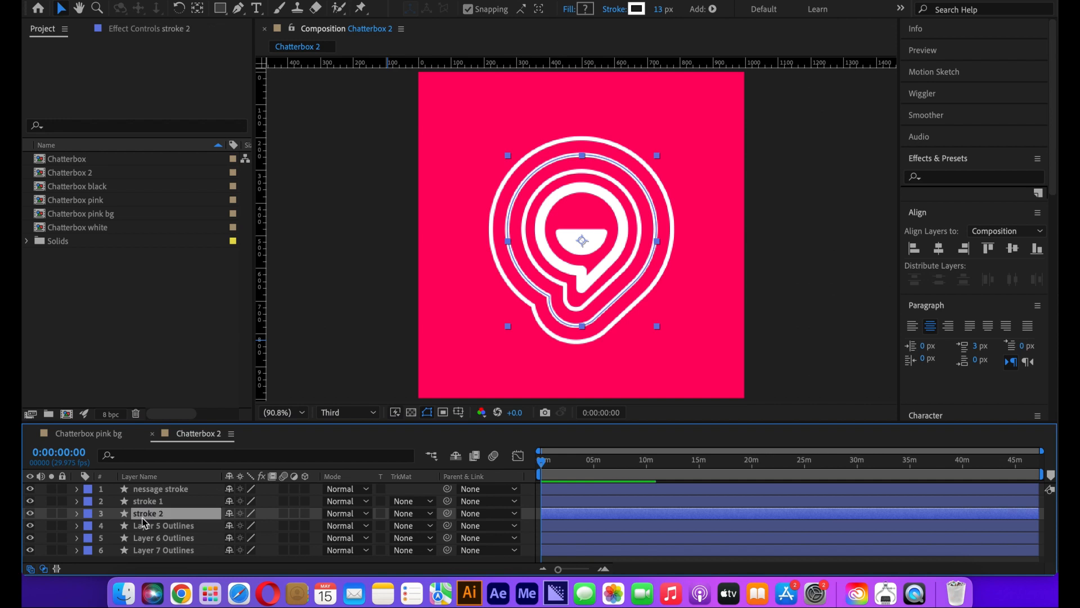
# Rename the Layer 5 Outlines layer as "stroke 3".
pyautogui.click(156, 526)
pyautogui.press('Return')
pyautogui.write('stroke 3')
pyautogui.press('Return')
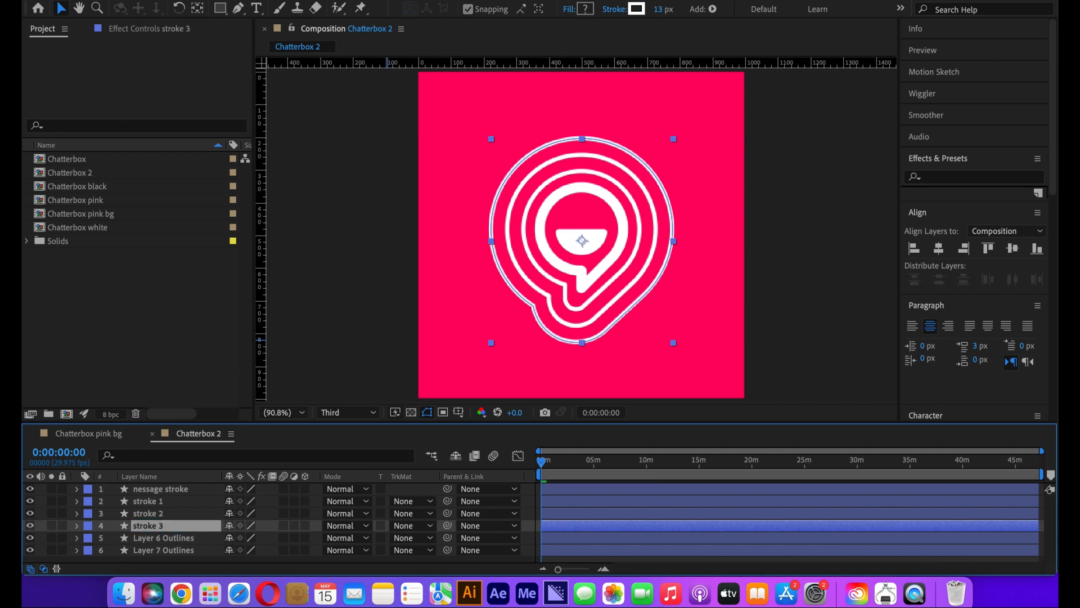
# Rename the Layer 6 Outlines layer as "bg" and the Layer 7 Outlines layer as "smile".
pyautogui.click(157, 539)
pyautogui.press('Return')
pyautogui.write('bg')
pyautogui.press('Return')
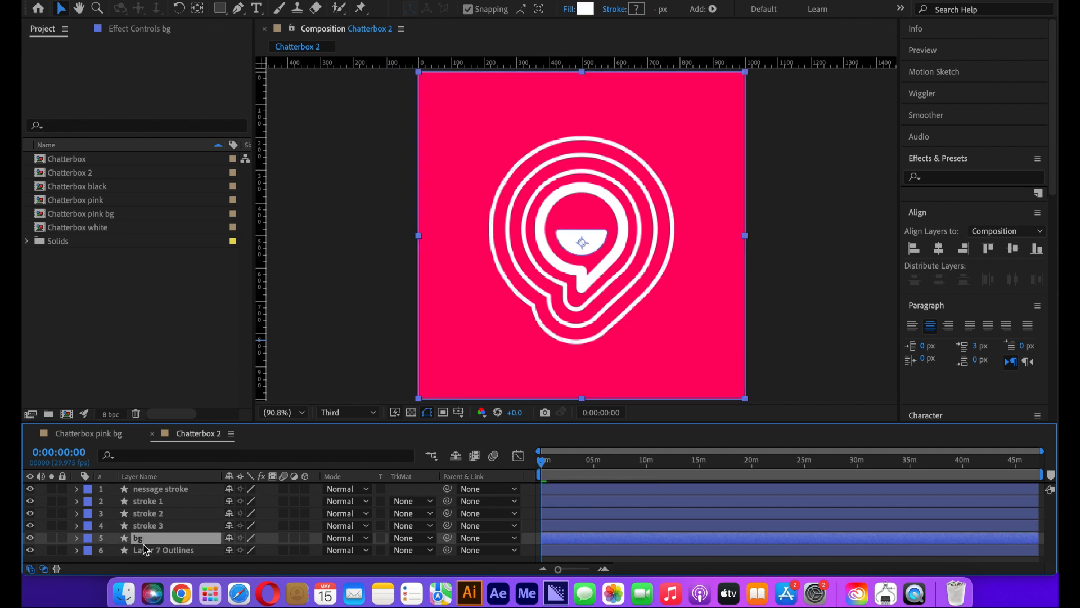
pyautogui.click(145, 550)
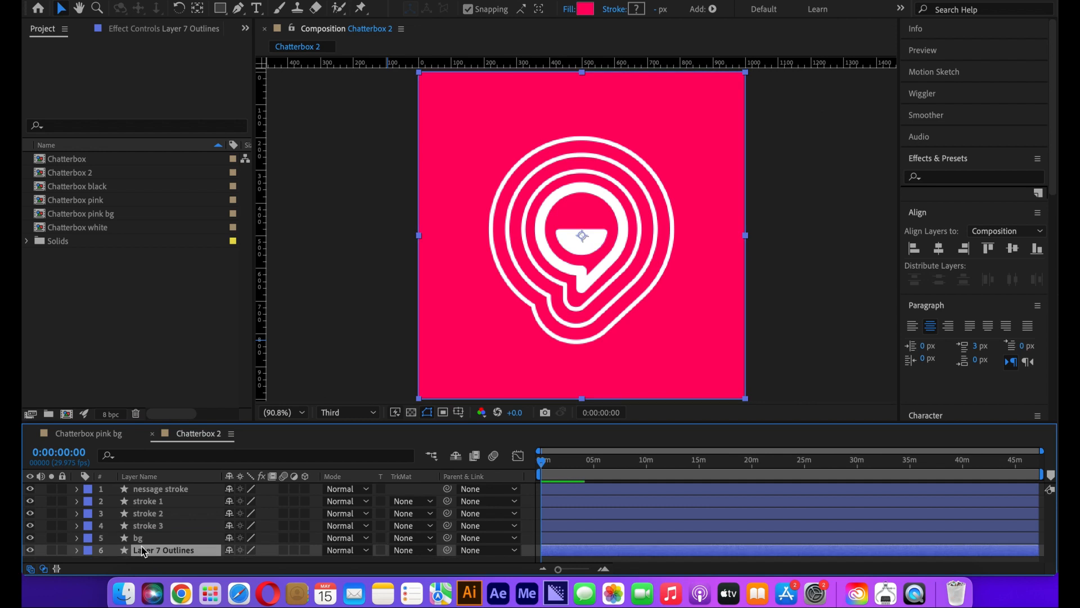
pyautogui.press('Return')
pyautogui.write('smile')
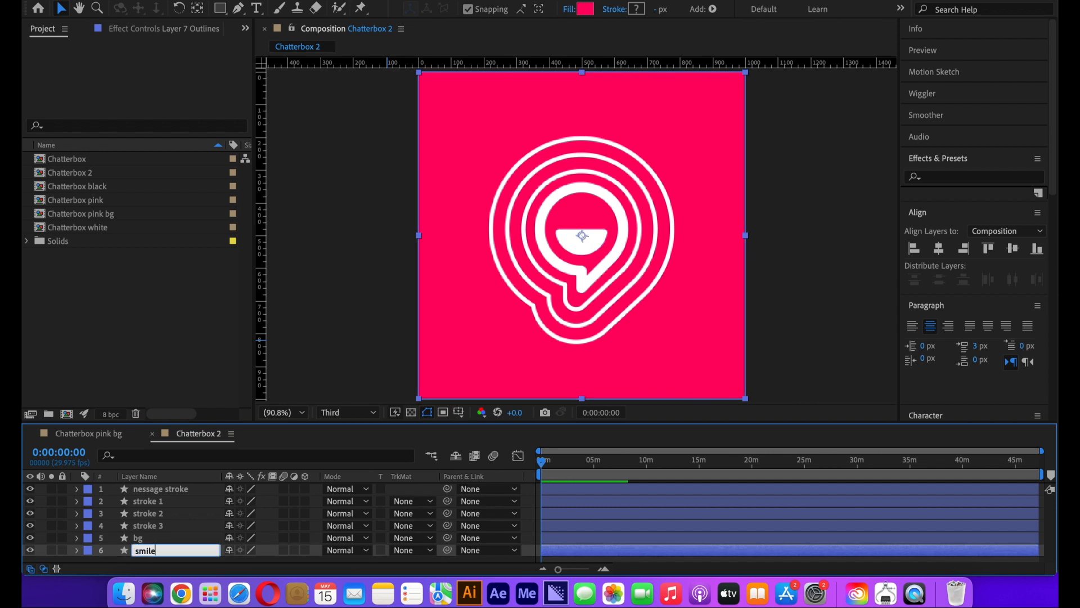
pyautogui.press('Return')
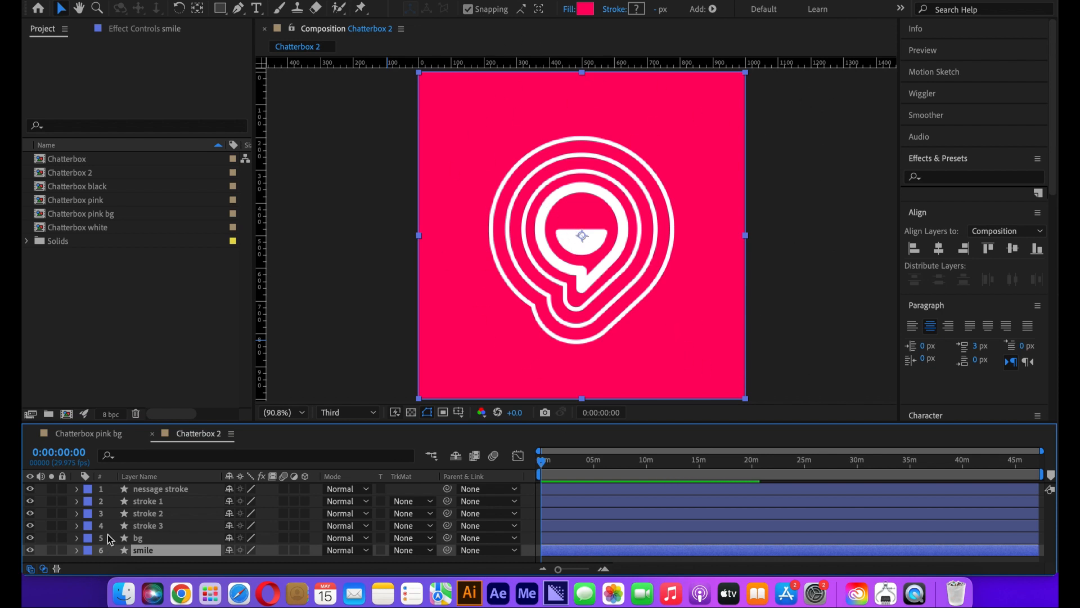
# Examine the smile layer's Group 1 contents and toggle its visibility to see what artwork it holds.
pyautogui.click(77, 550)
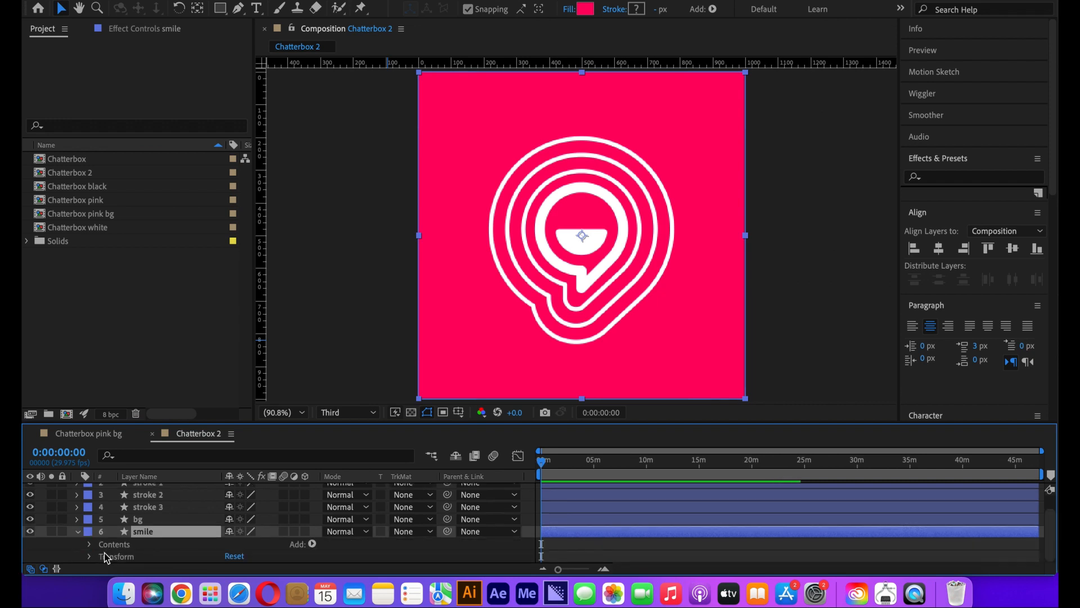
pyautogui.click(90, 546)
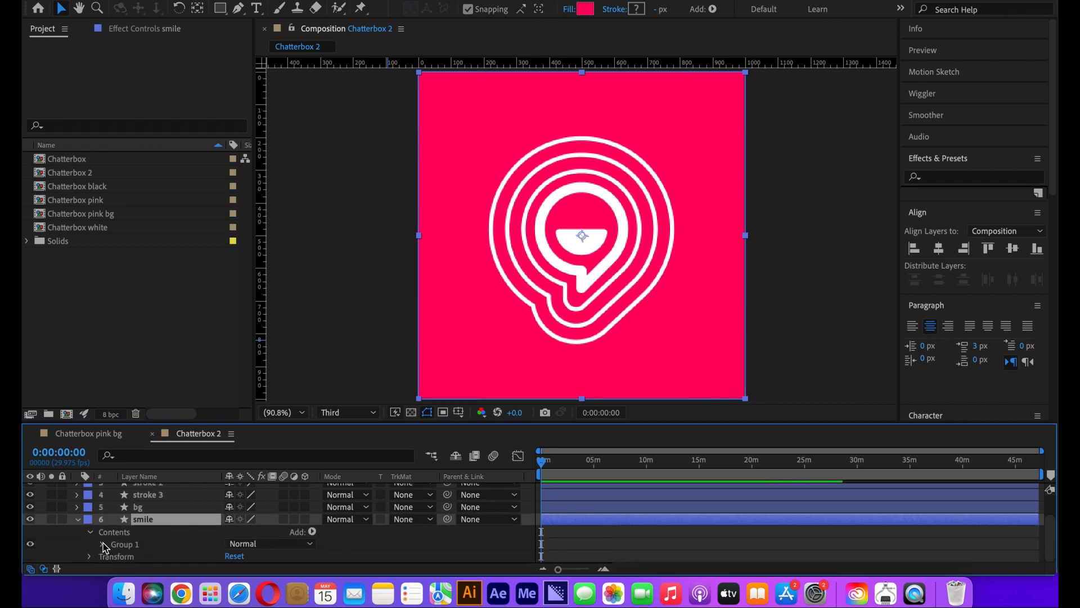
pyautogui.click(104, 543)
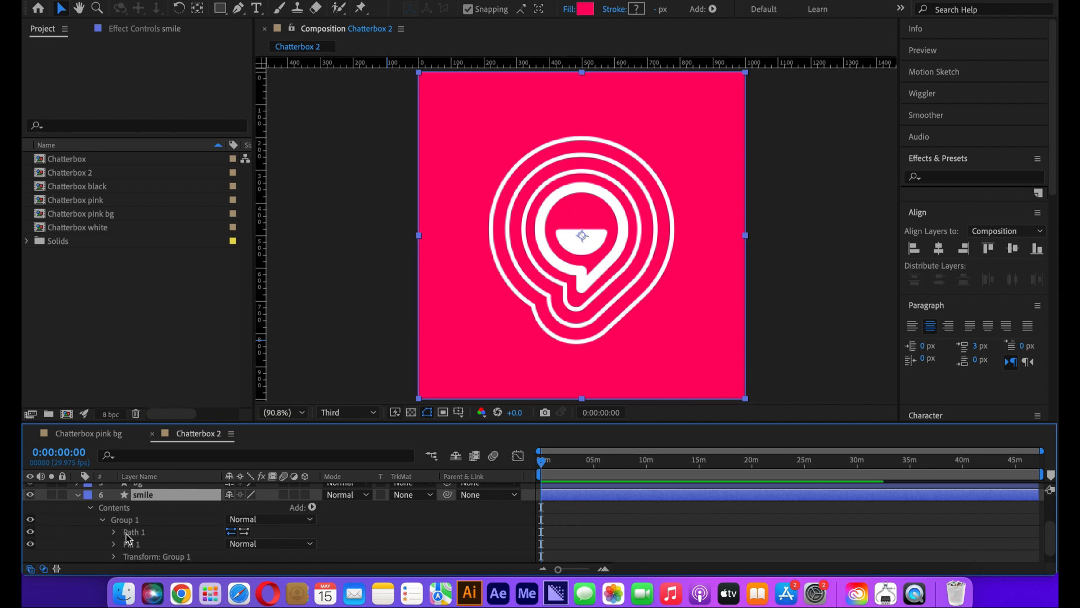
pyautogui.click(133, 532)
pyautogui.click(116, 532)
pyautogui.click(116, 532)
pyautogui.scroll(-1, 150, 534)
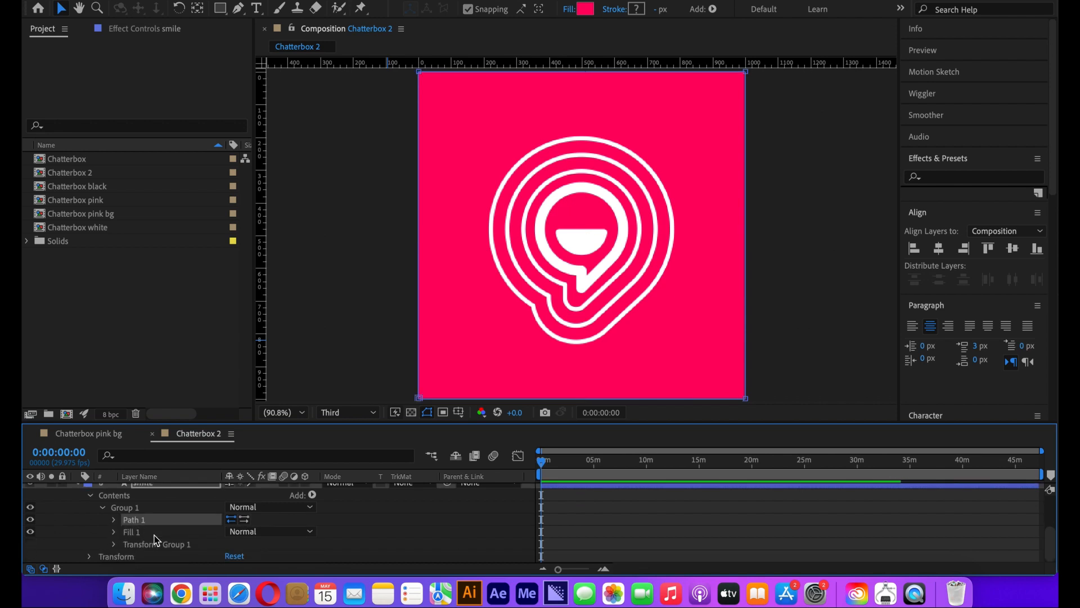
pyautogui.scroll(5, 154, 535)
pyautogui.scroll(-3, 154, 535)
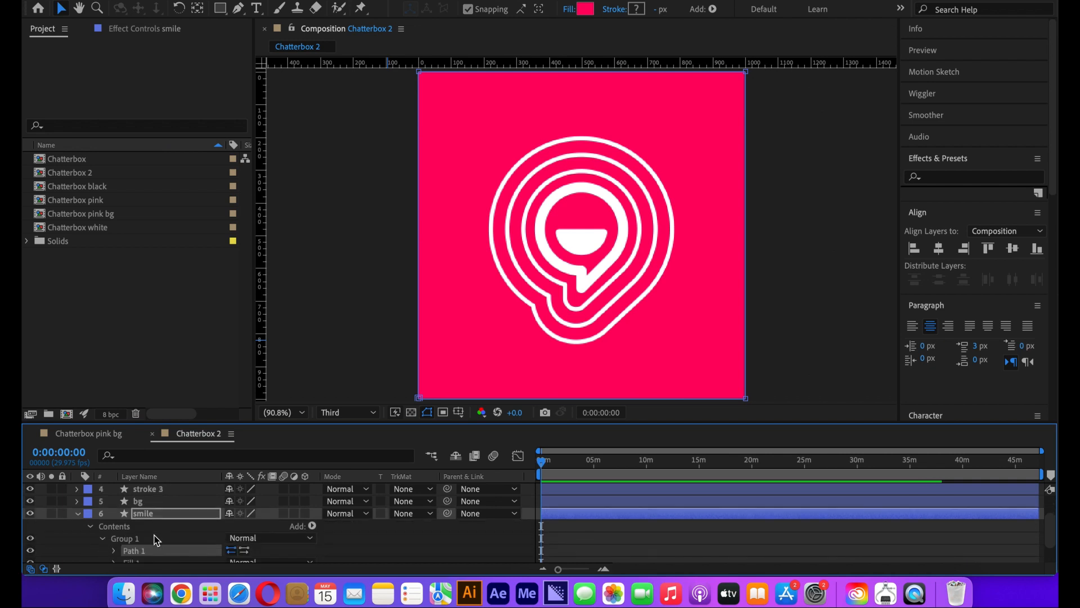
pyautogui.click(30, 514)
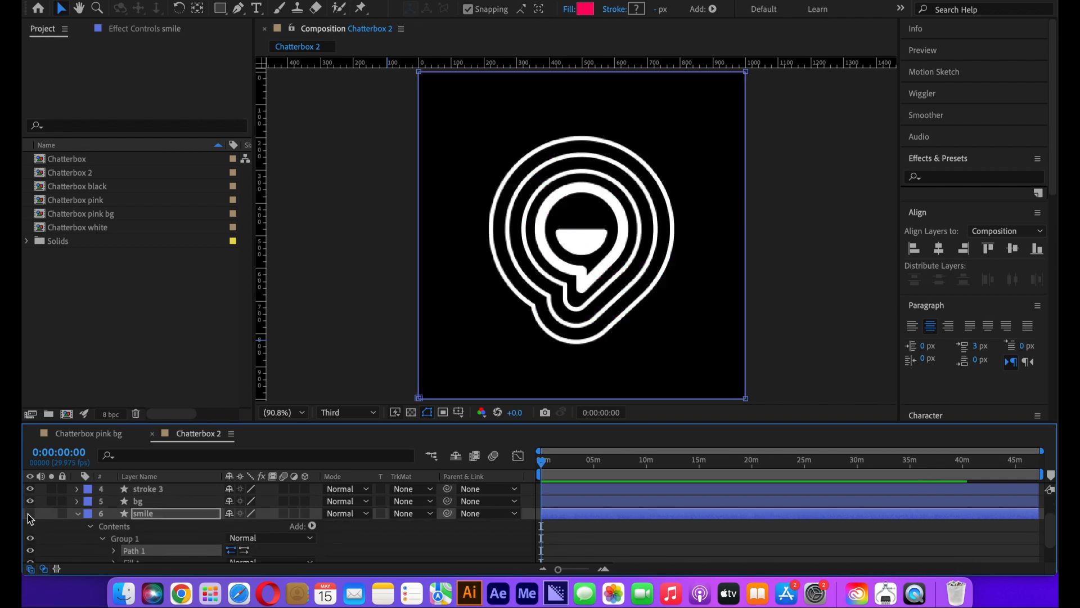
pyautogui.click(30, 514)
pyautogui.click(77, 514)
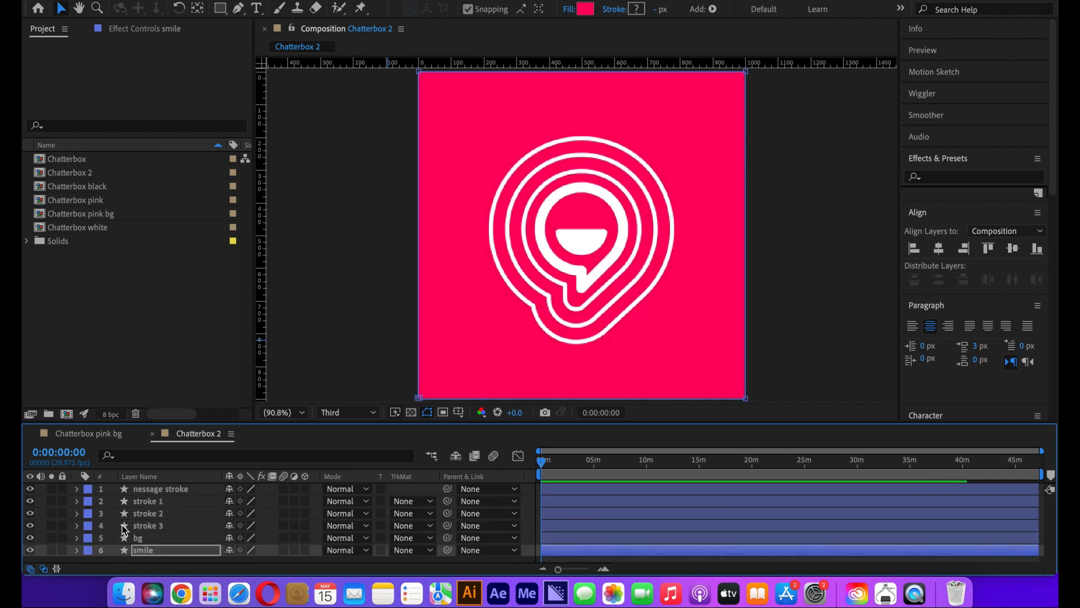
# Rename the sixth layer, holding the pink backdrop, as "background".
pyautogui.click(147, 548)
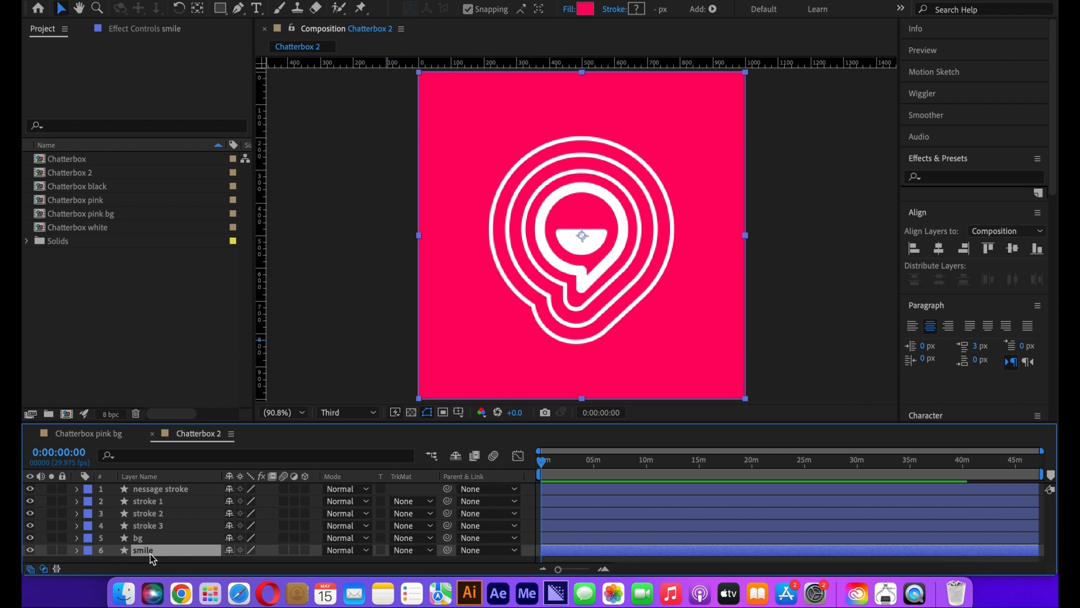
pyautogui.click(150, 553)
pyautogui.write('m')
pyautogui.press('BackSpace')
pyautogui.press('BackSpace')
pyautogui.press('BackSpace')
pyautogui.press('BackSpace')
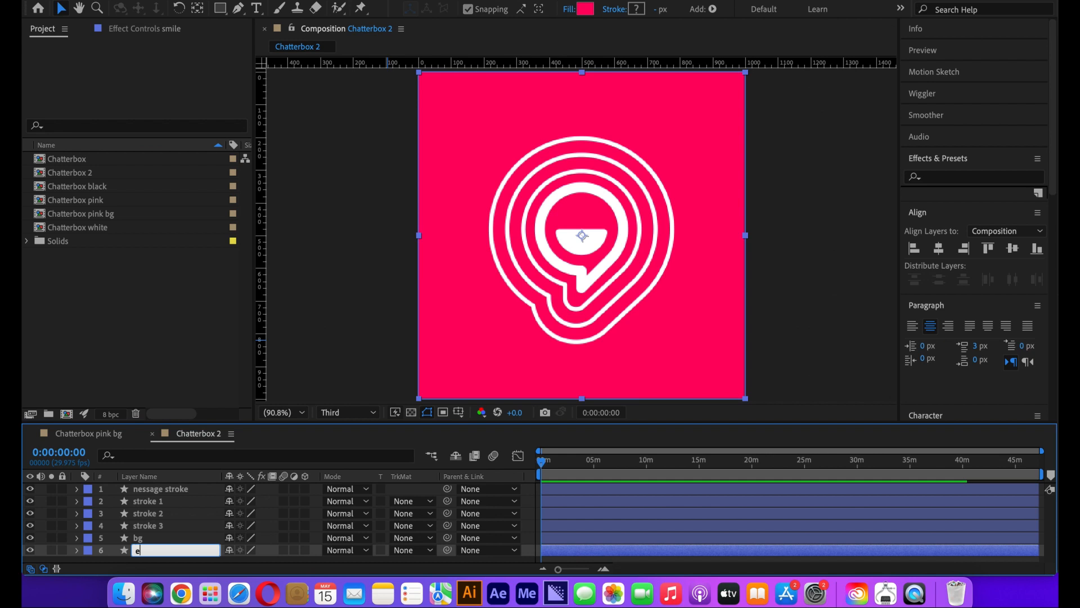
pyautogui.write('backgrounf')
pyautogui.press('Return')
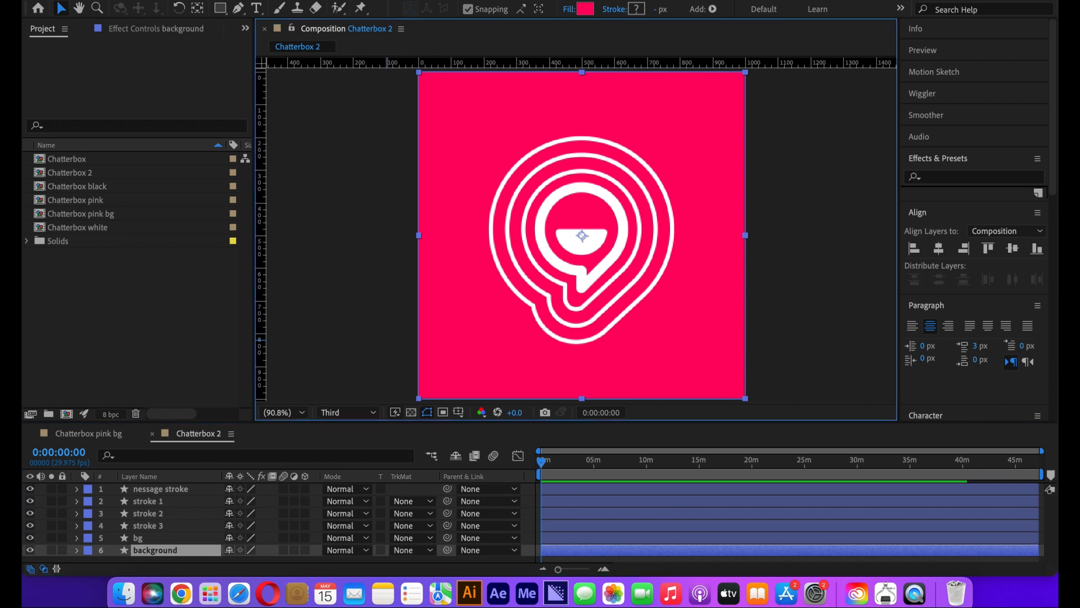
# Rename the bg layer as "smile".
pyautogui.click(142, 540)
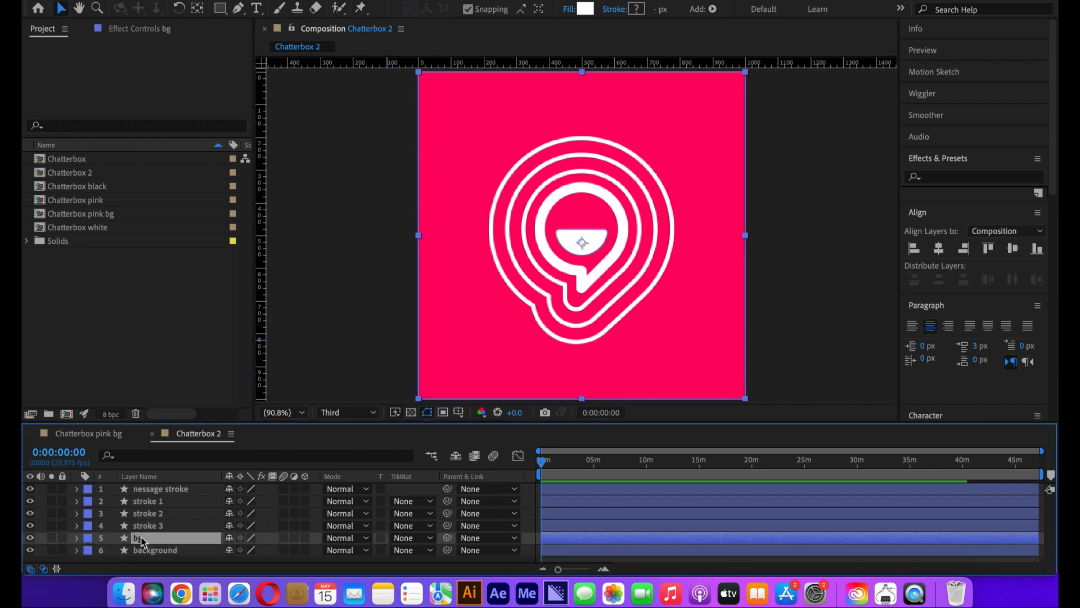
pyautogui.write('smile')
pyautogui.press('Return')
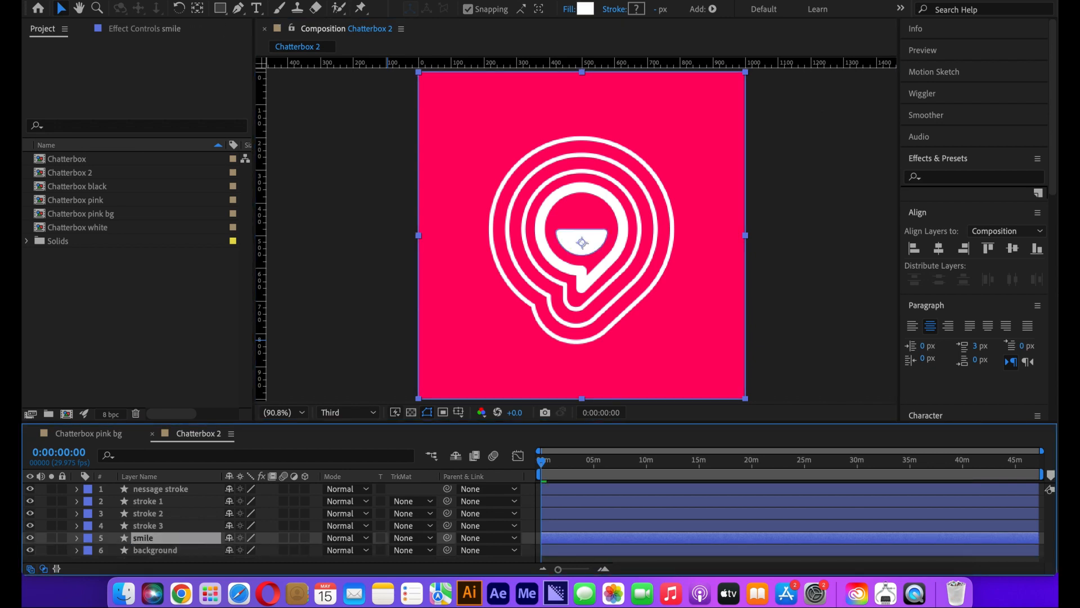
# Delete the nested Group 1 inside Group 1 of the smile layer's contents.
pyautogui.click(78, 538)
pyautogui.click(90, 544)
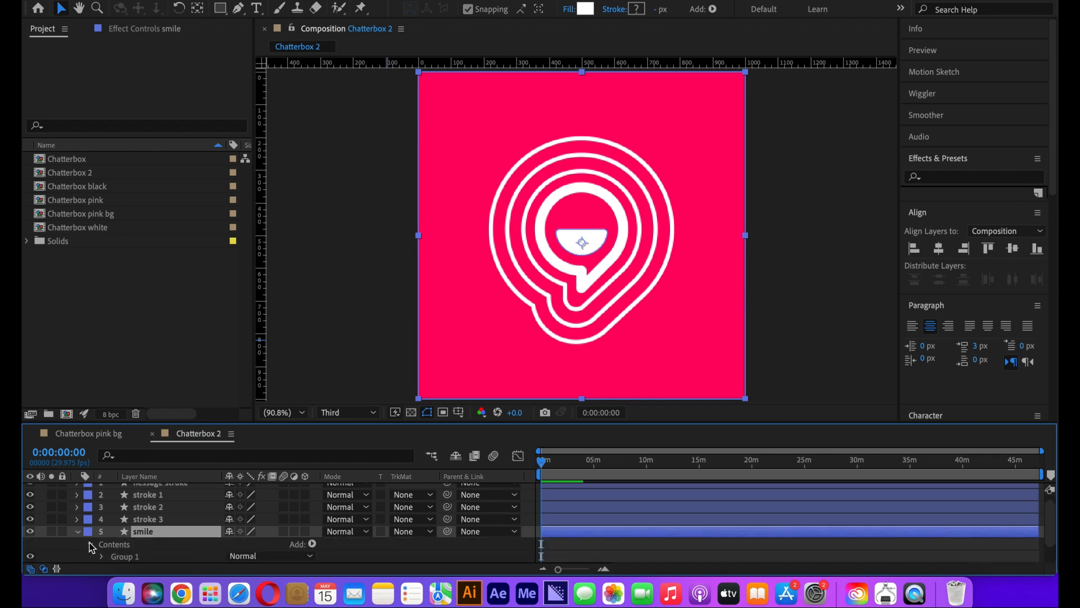
pyautogui.click(100, 532)
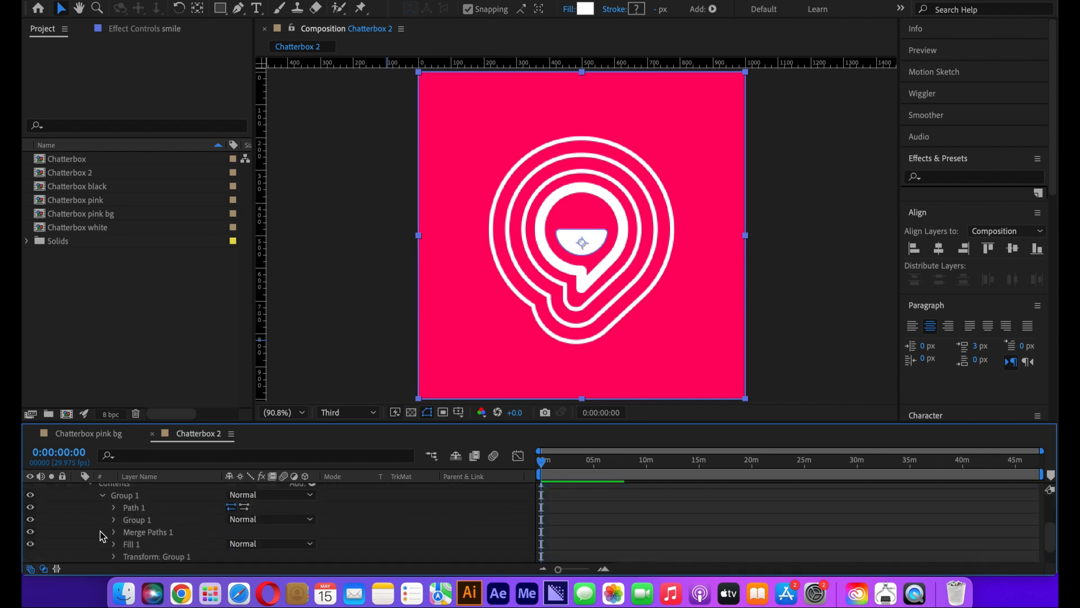
pyautogui.click(138, 519)
pyautogui.press('Delete')
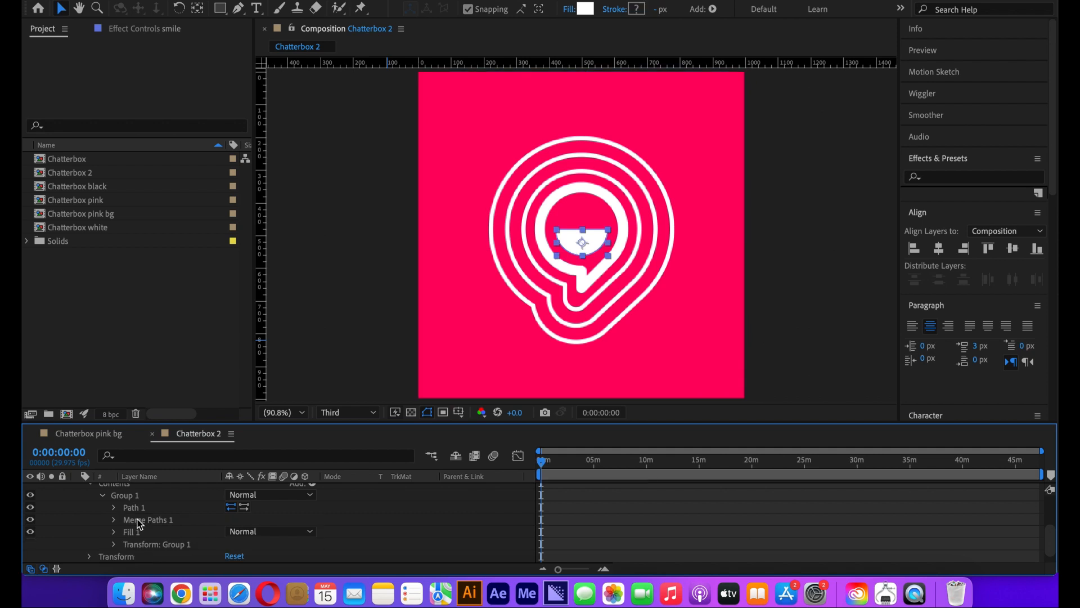
# Delete Merge Paths 1 from Group 1 of the smile layer and collapse the layer's properties.
pyautogui.click(149, 519)
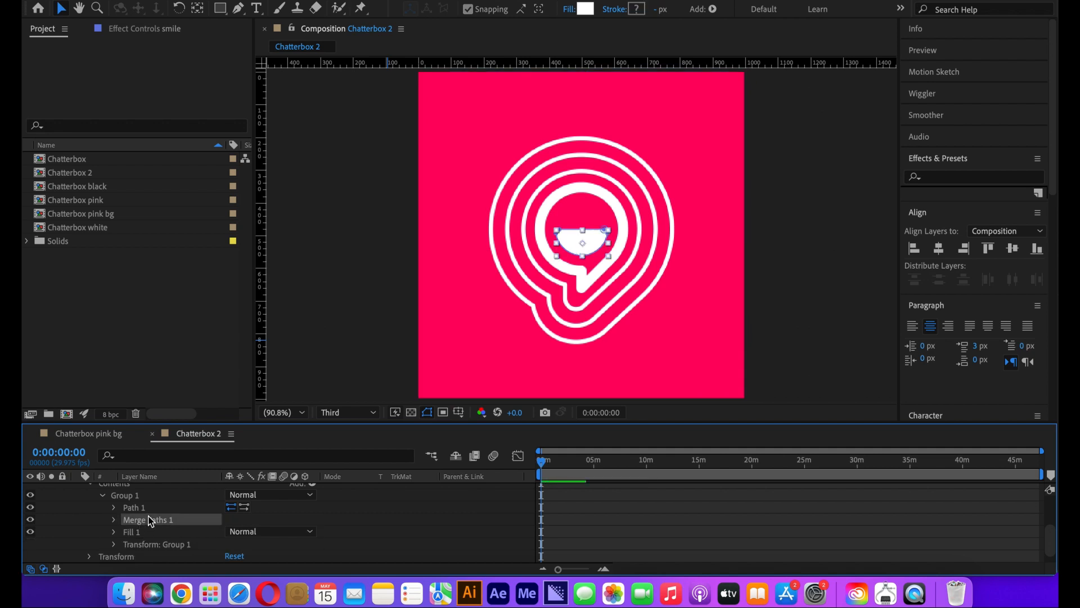
pyautogui.press('Delete')
pyautogui.scroll(3, 125, 536)
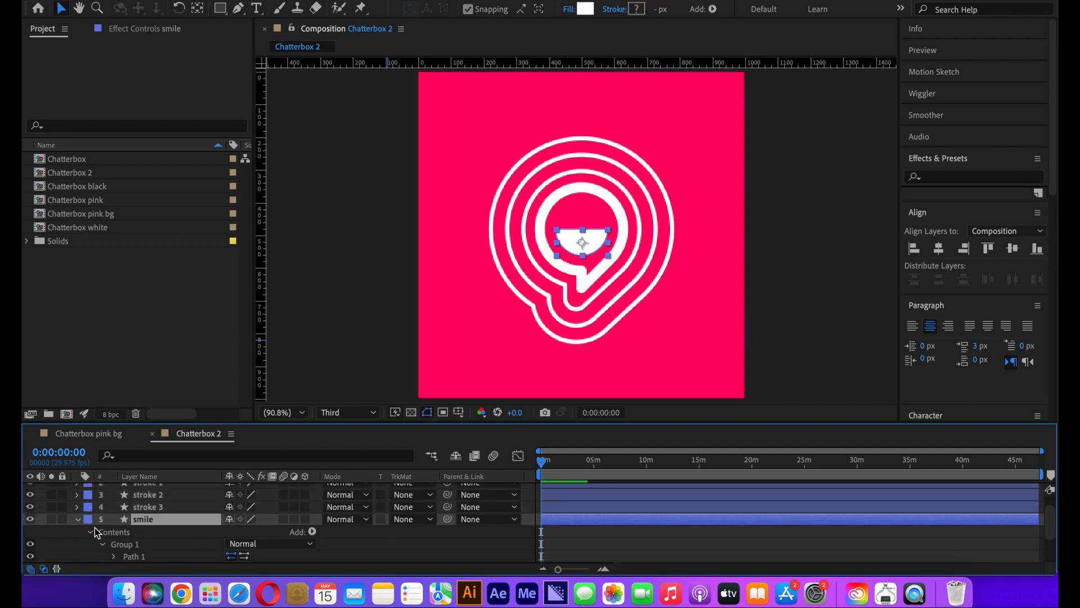
pyautogui.click(78, 520)
# Move the stroke 1, stroke 2 and stroke 3 layers together above the nessage stroke layer.
pyautogui.click(147, 526)
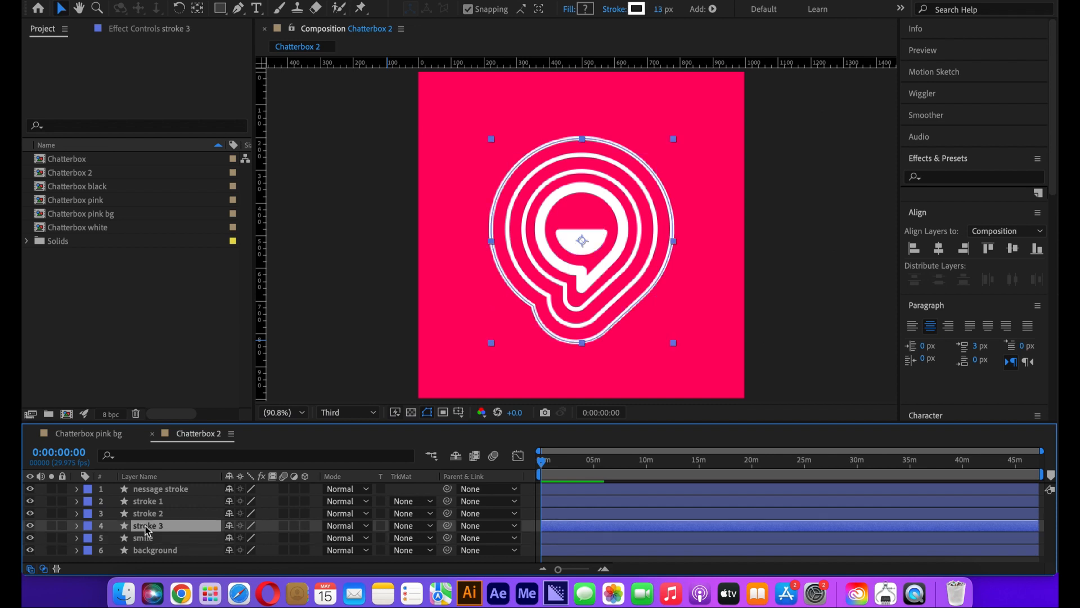
pyautogui.click(147, 514)
pyautogui.click(150, 494)
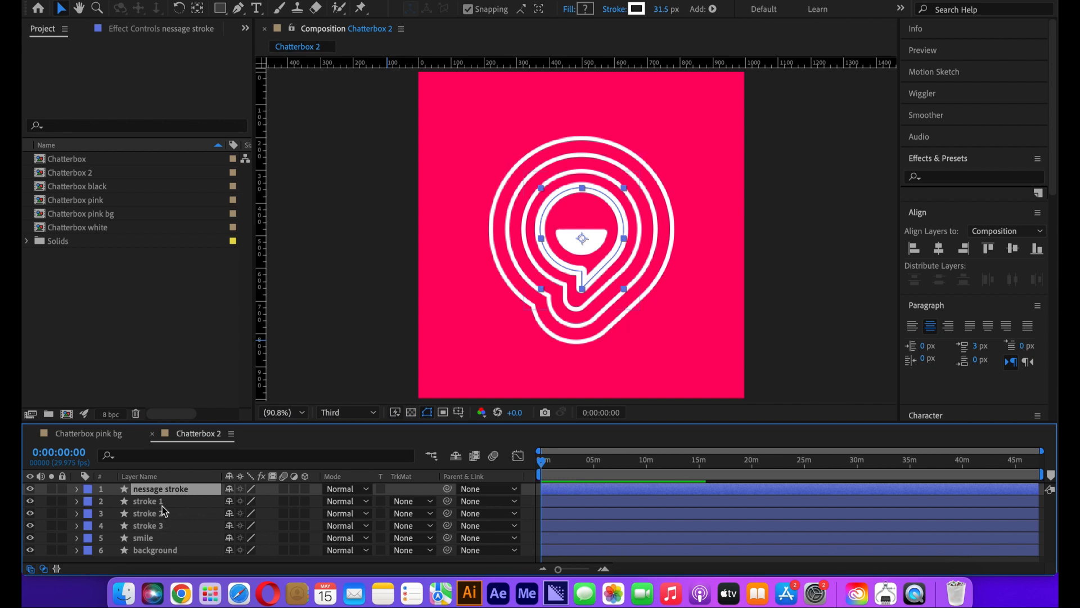
pyautogui.click(162, 503)
pyautogui.keyDown('shift'); pyautogui.click(162, 527); pyautogui.keyUp('shift')
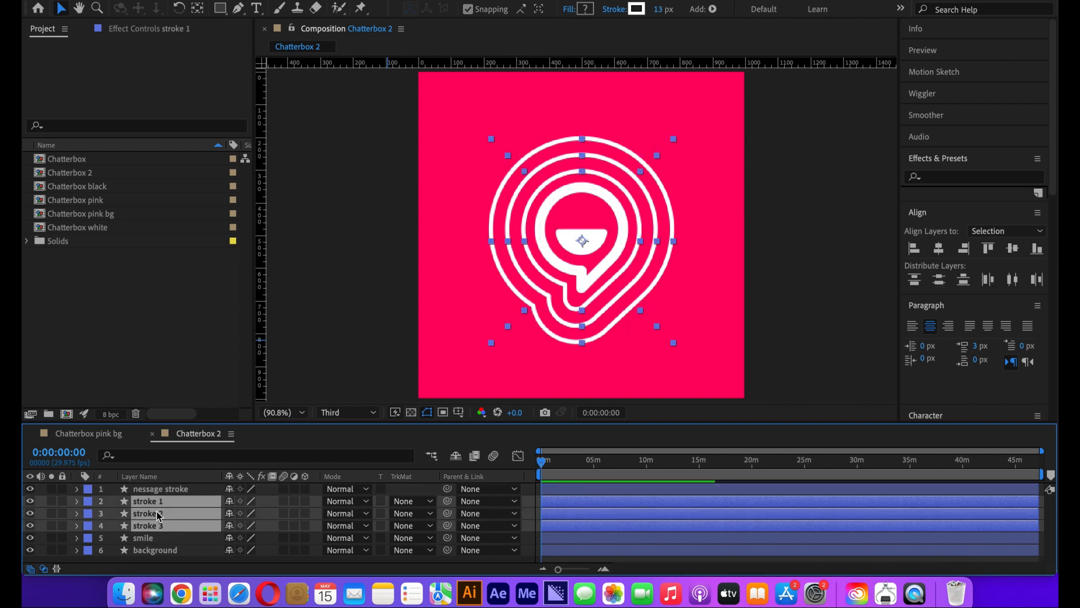
pyautogui.moveTo(151, 509); pyautogui.dragTo(150, 485)
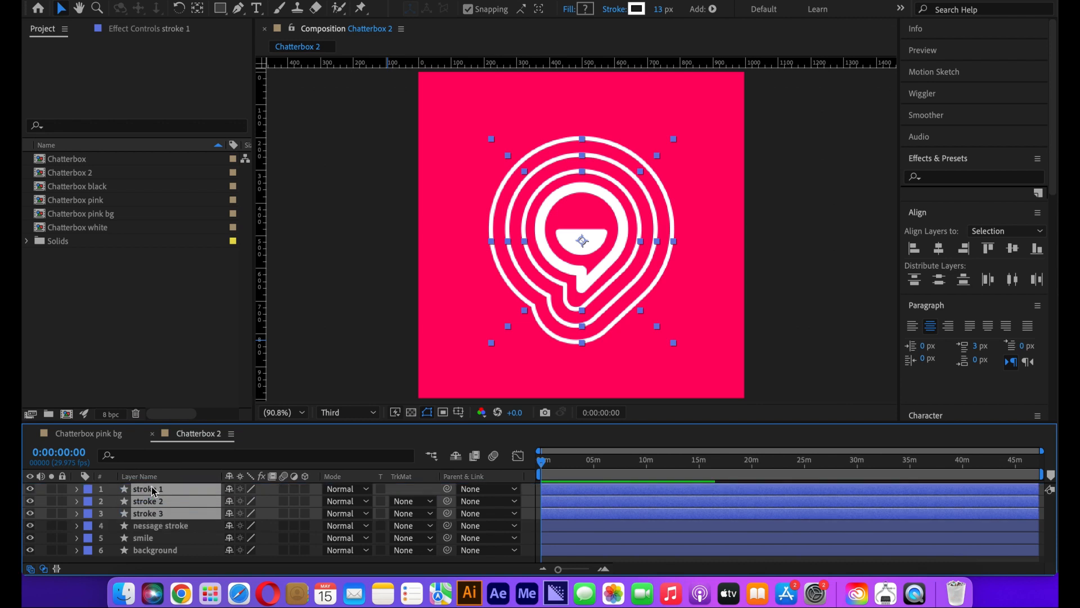
# Parent the nessage stroke layer to smile, and parent stroke 1, stroke 2 and stroke 3 to nessage stroke.
pyautogui.click(153, 529)
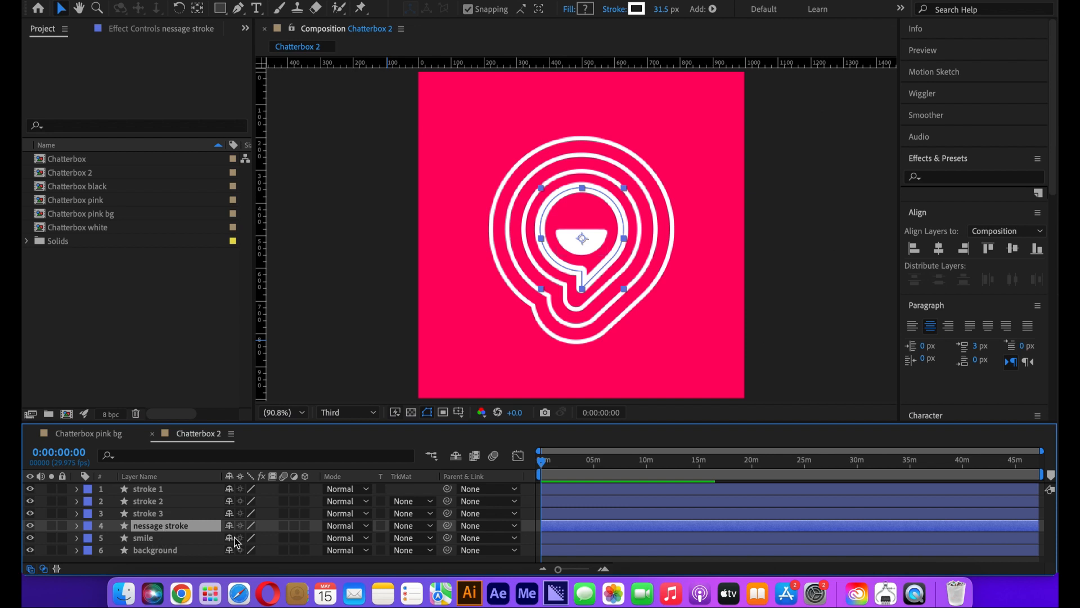
pyautogui.moveTo(448, 526); pyautogui.dragTo(171, 546)
pyautogui.click(167, 515)
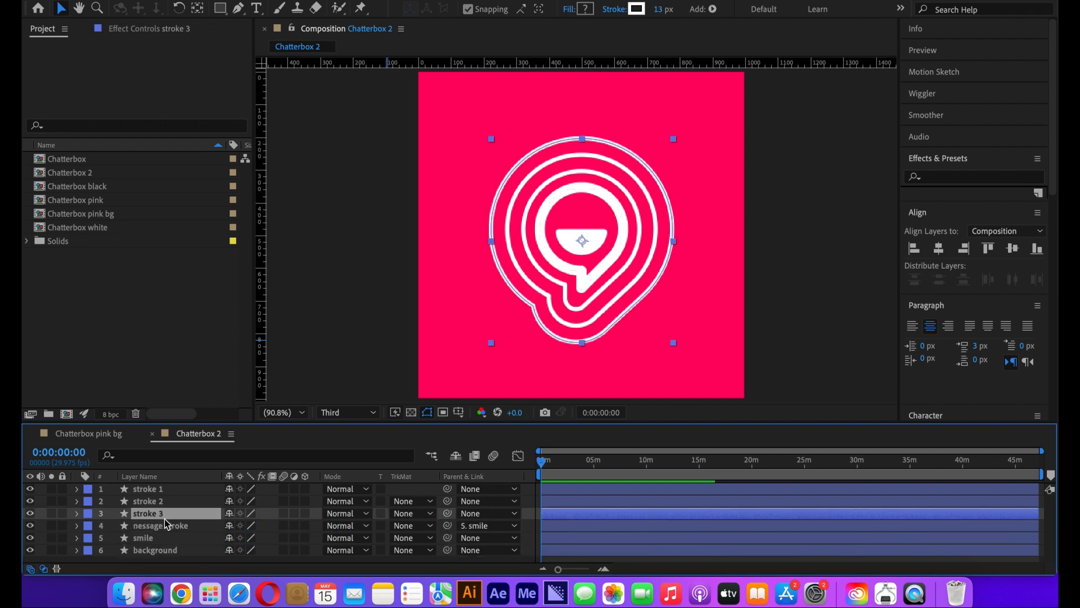
pyautogui.keyDown('shift'); pyautogui.click(160, 490); pyautogui.keyUp('shift')
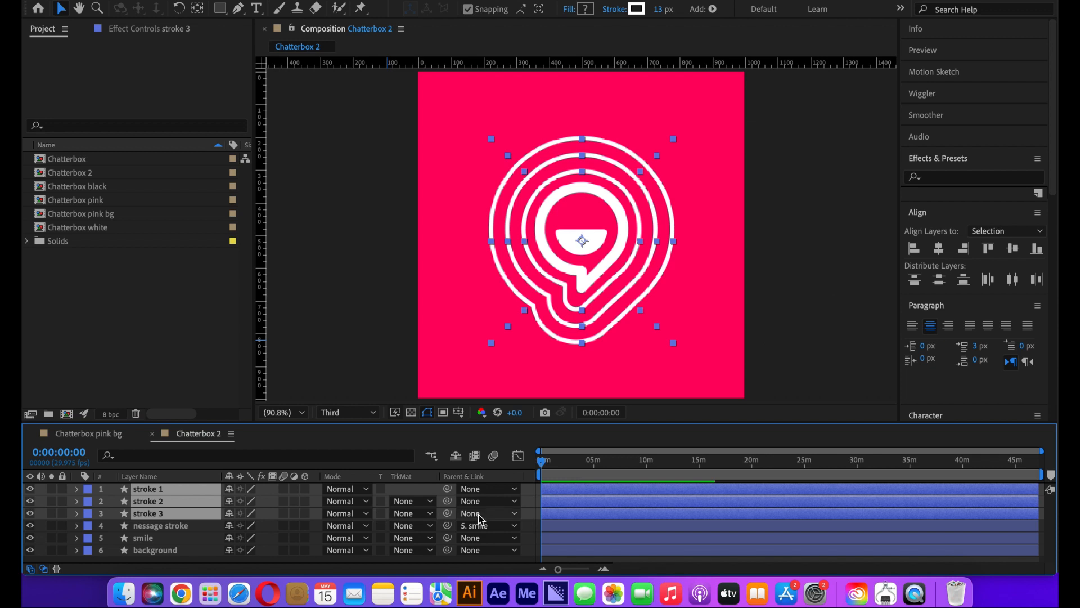
pyautogui.moveTo(449, 489)
pyautogui.mouseDown()
pyautogui.moveTo(313, 499)
pyautogui.moveTo(188, 529)
pyautogui.mouseUp()
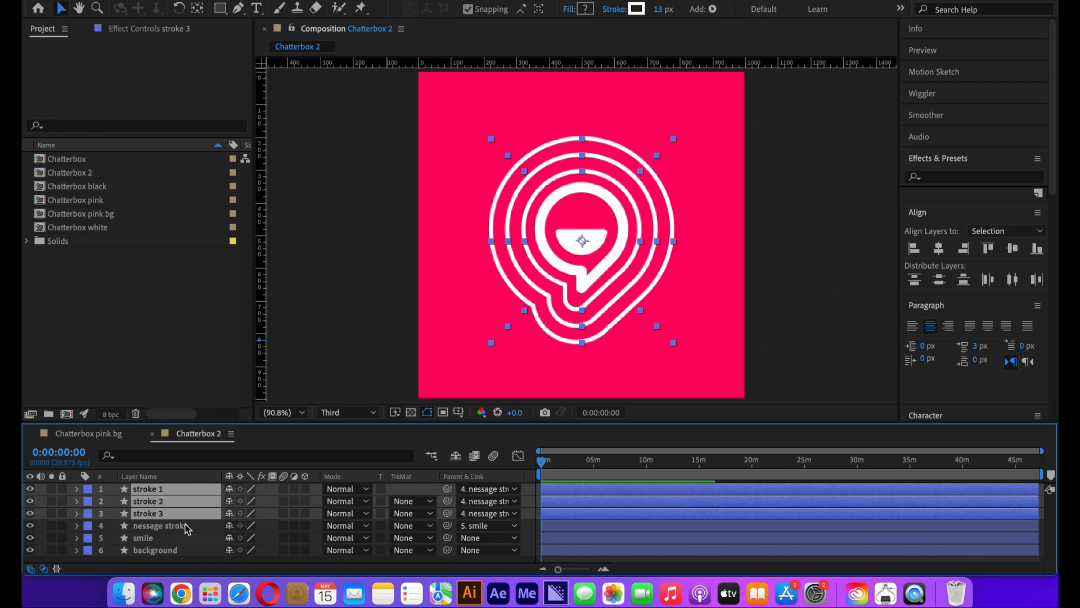
# Set the nessage stroke layer's parent to None and parent the smile layer to nessage stroke instead.
pyautogui.click(158, 537)
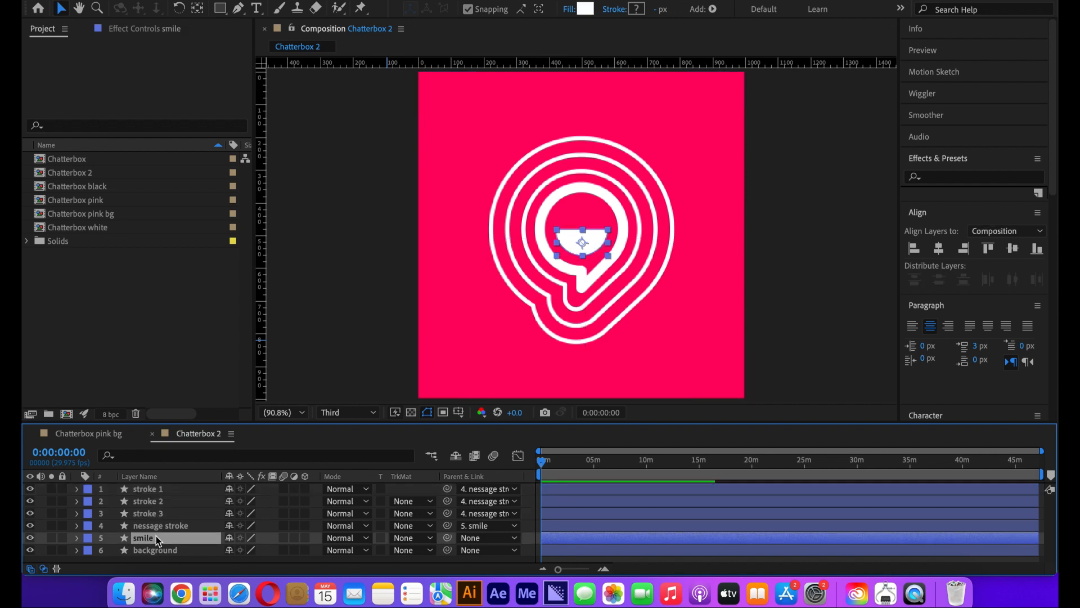
pyautogui.click(158, 526)
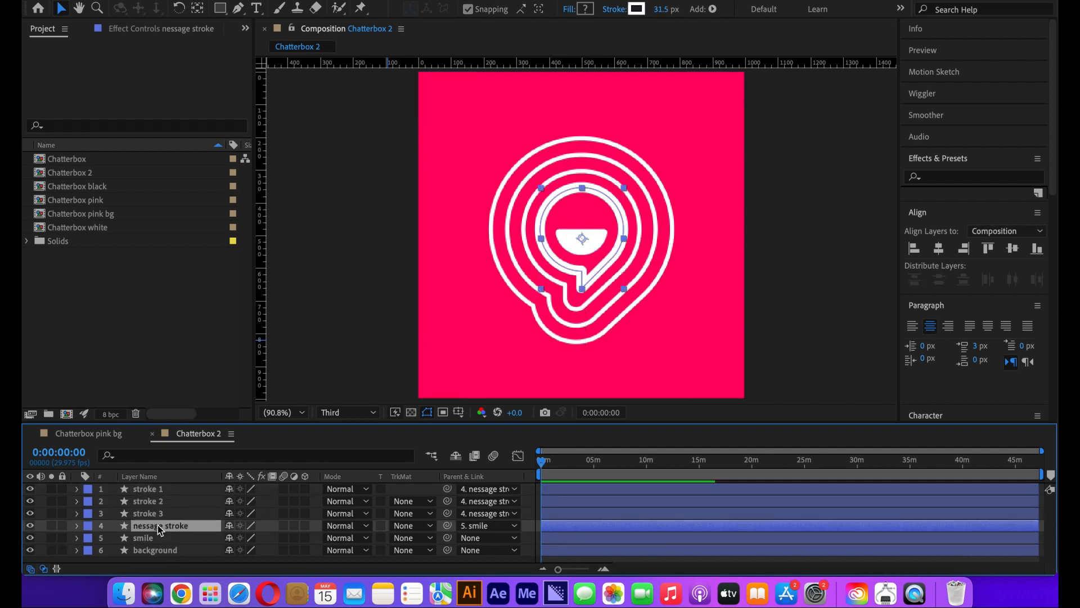
pyautogui.click(164, 538)
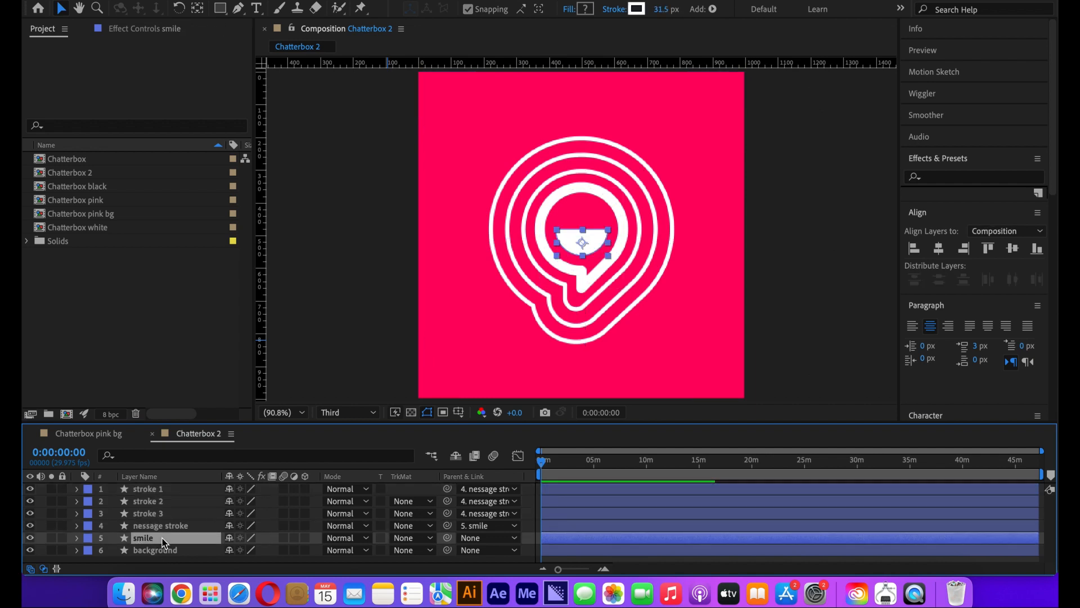
pyautogui.moveTo(448, 540)
pyautogui.mouseDown()
pyautogui.moveTo(277, 550)
pyautogui.moveTo(189, 531)
pyautogui.mouseUp()
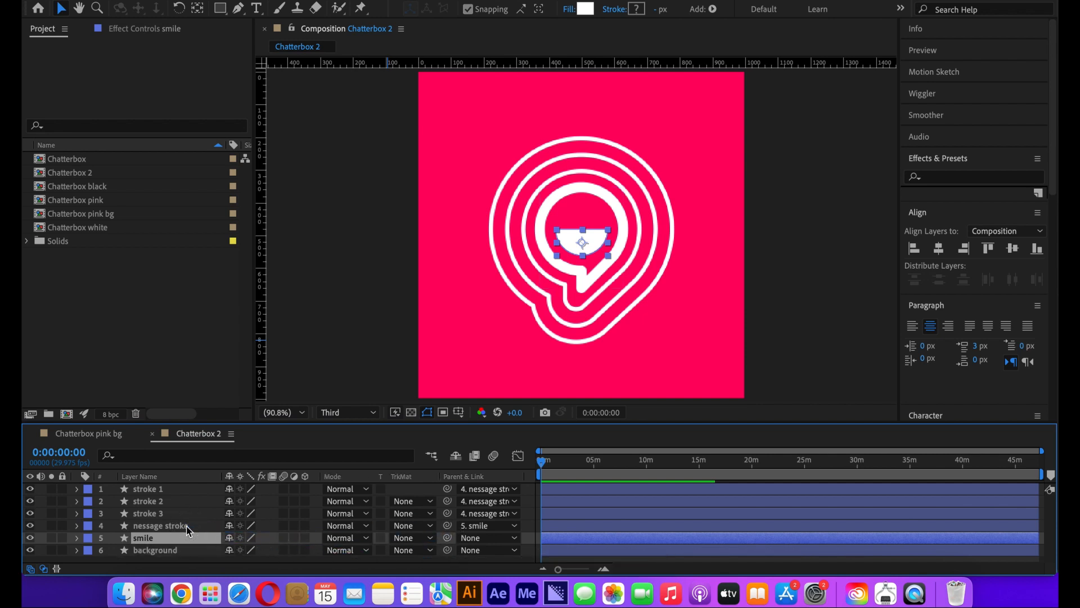
pyautogui.click(190, 529)
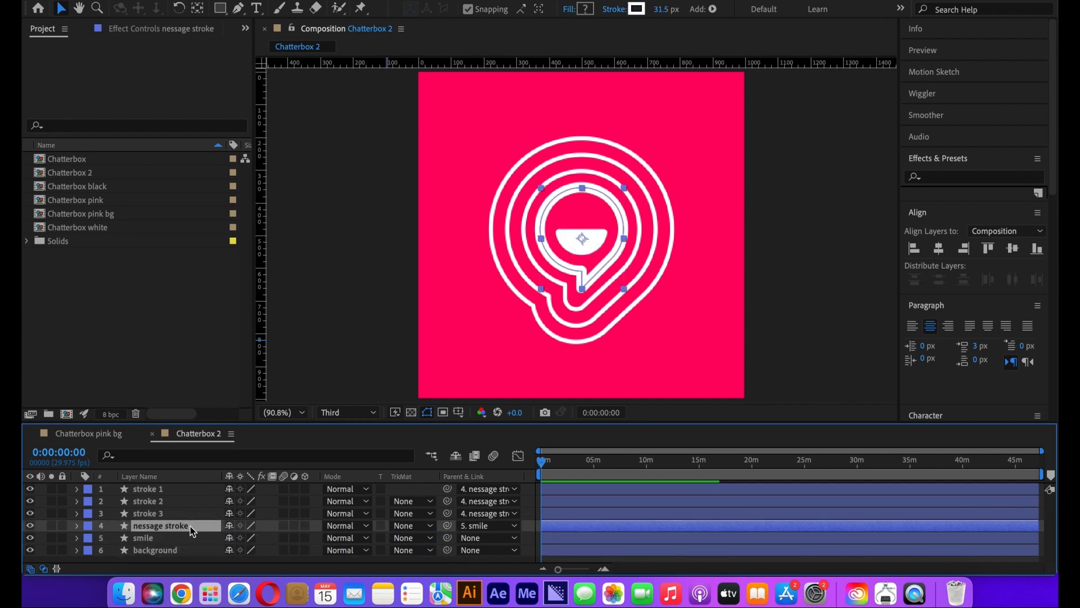
pyautogui.click(489, 526)
pyautogui.click(492, 457)
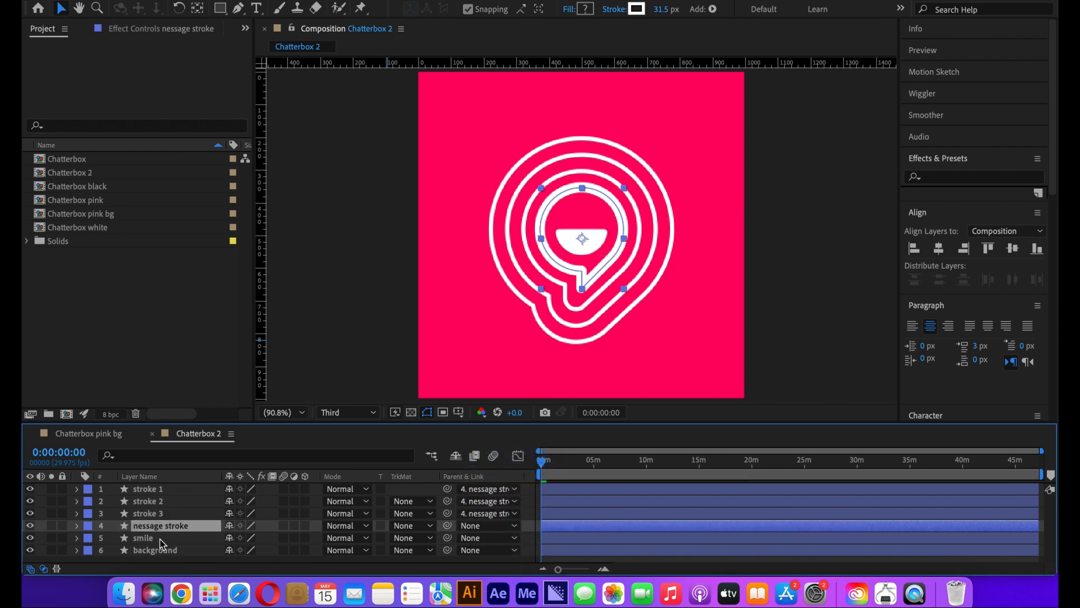
pyautogui.click(163, 538)
pyautogui.moveTo(447, 538); pyautogui.dragTo(186, 531)
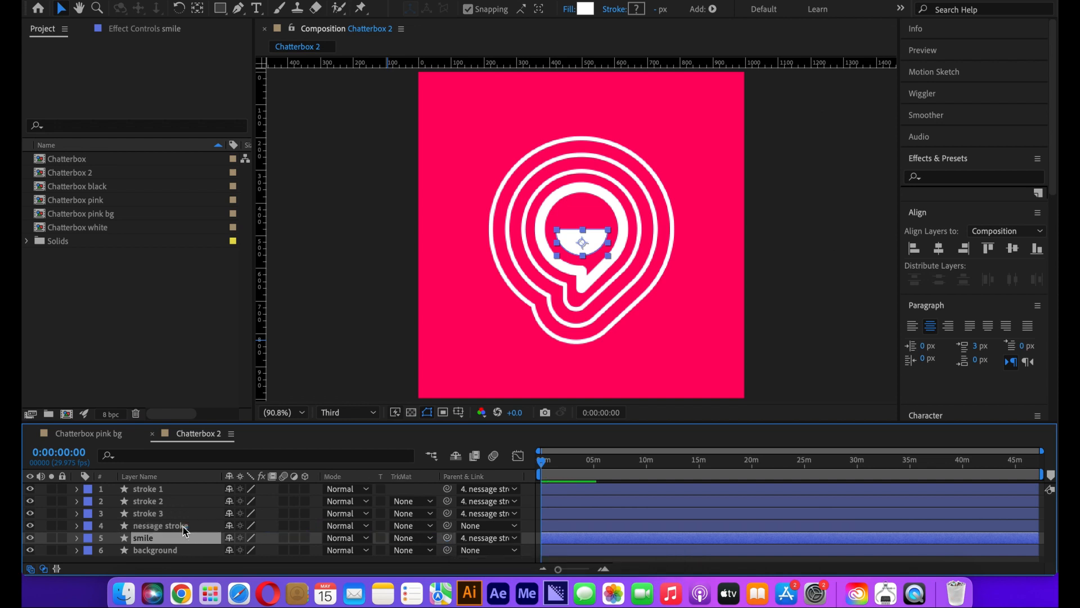
# Move the nessage stroke layer's anchor point down to the tip of the speech bubble's tail.
pyautogui.click(186, 529)
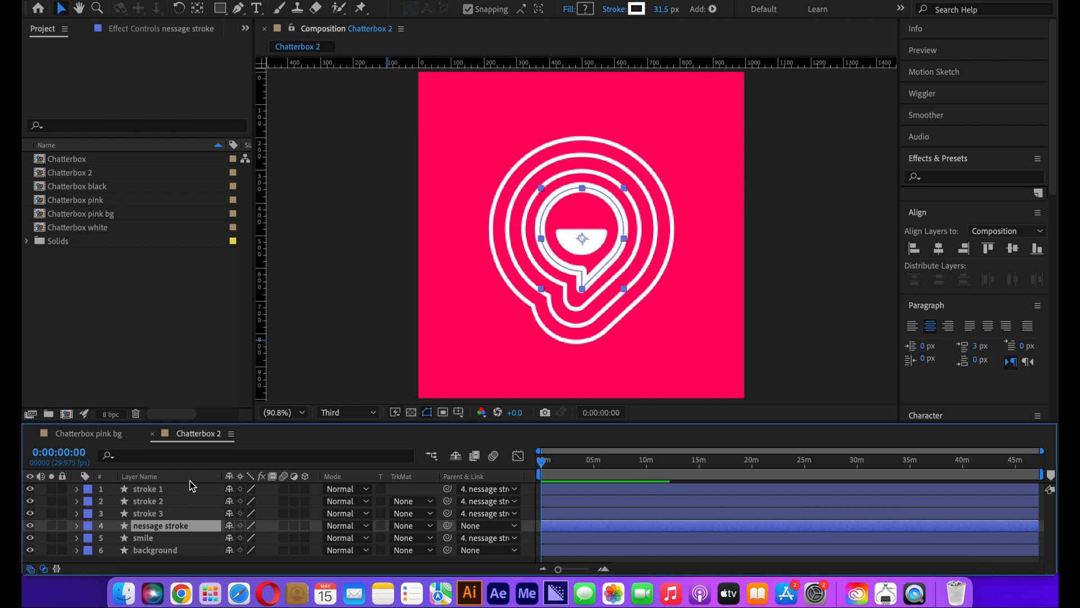
pyautogui.click(199, 9)
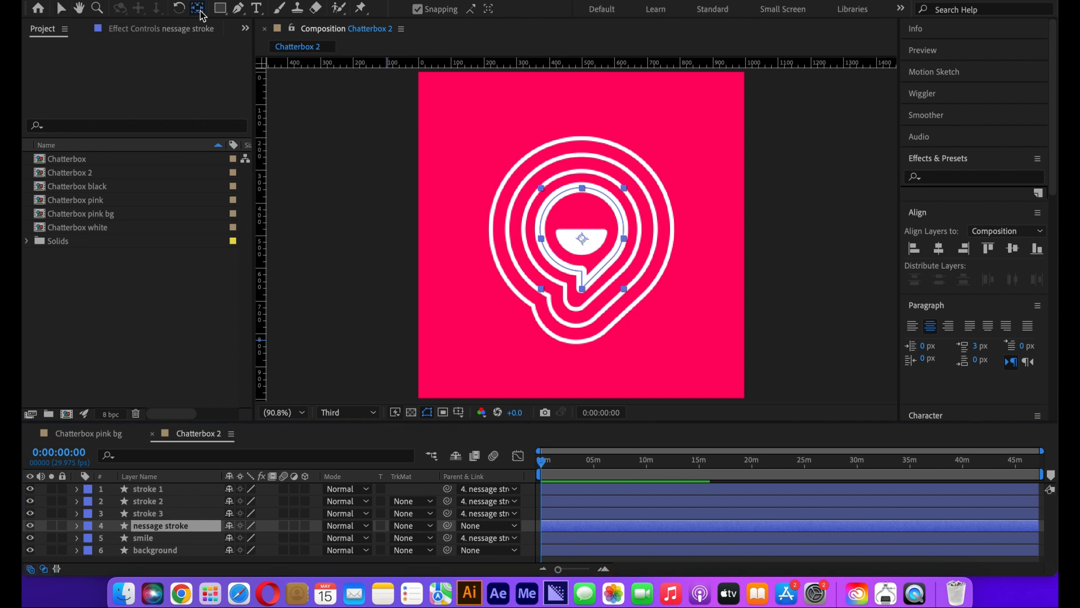
pyautogui.moveTo(583, 239); pyautogui.dragTo(583, 287)
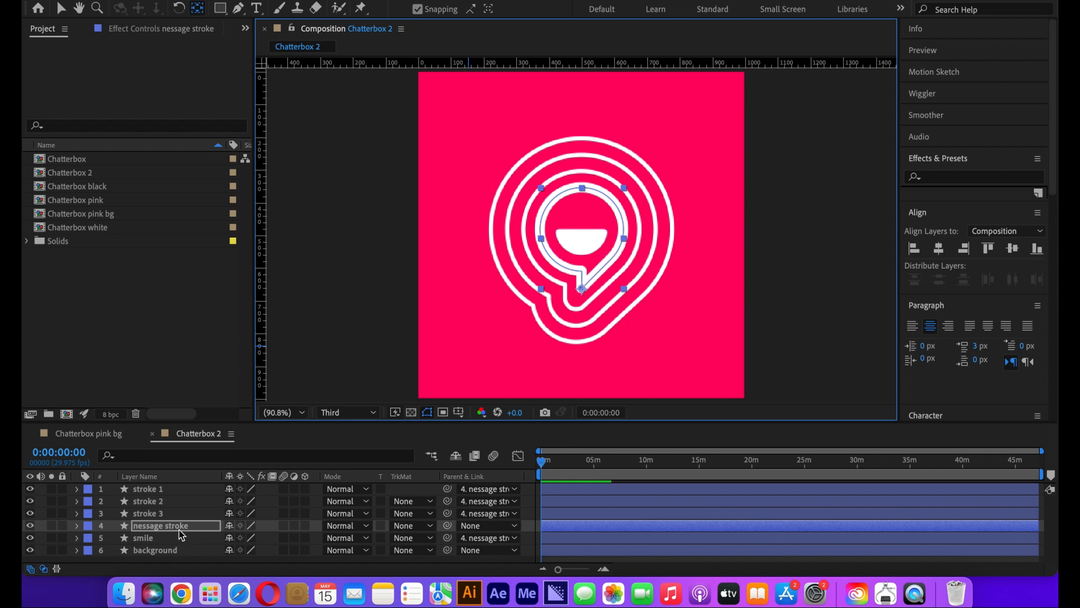
# Place the nessage stroke layer directly below smile and hide the stroke 1, stroke 2 and stroke 3 layers.
pyautogui.moveTo(179, 527); pyautogui.dragTo(178, 545)
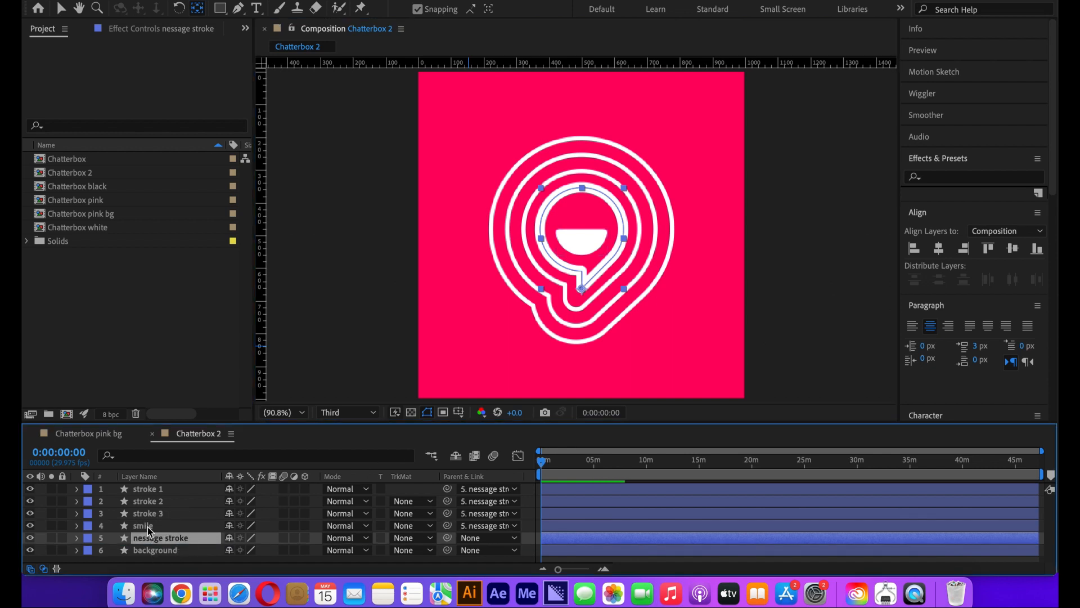
pyautogui.moveTo(28, 489); pyautogui.dragTo(31, 517)
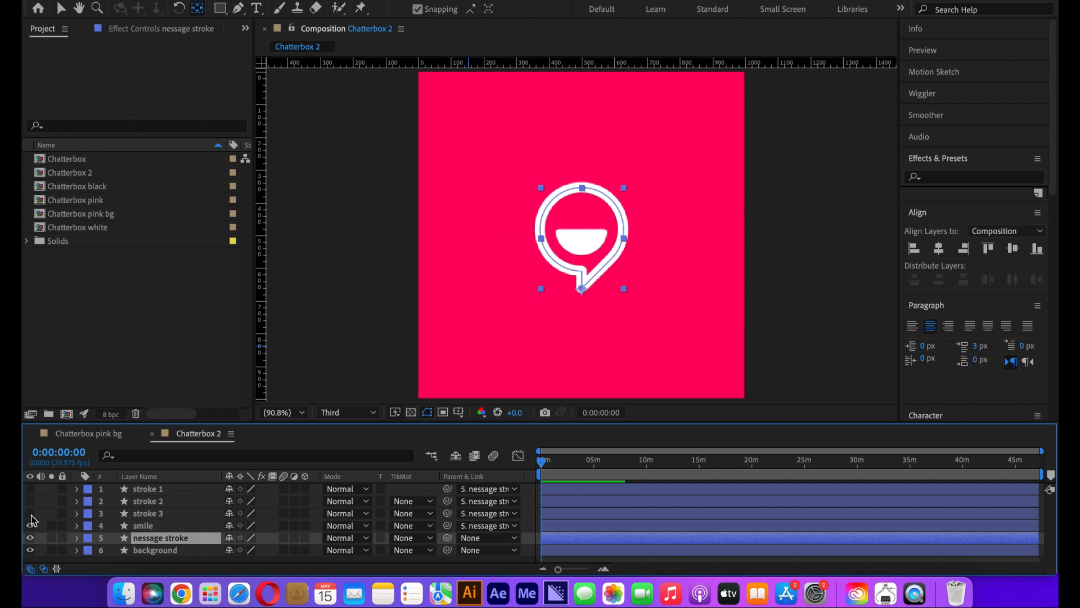
pyautogui.click(161, 527)
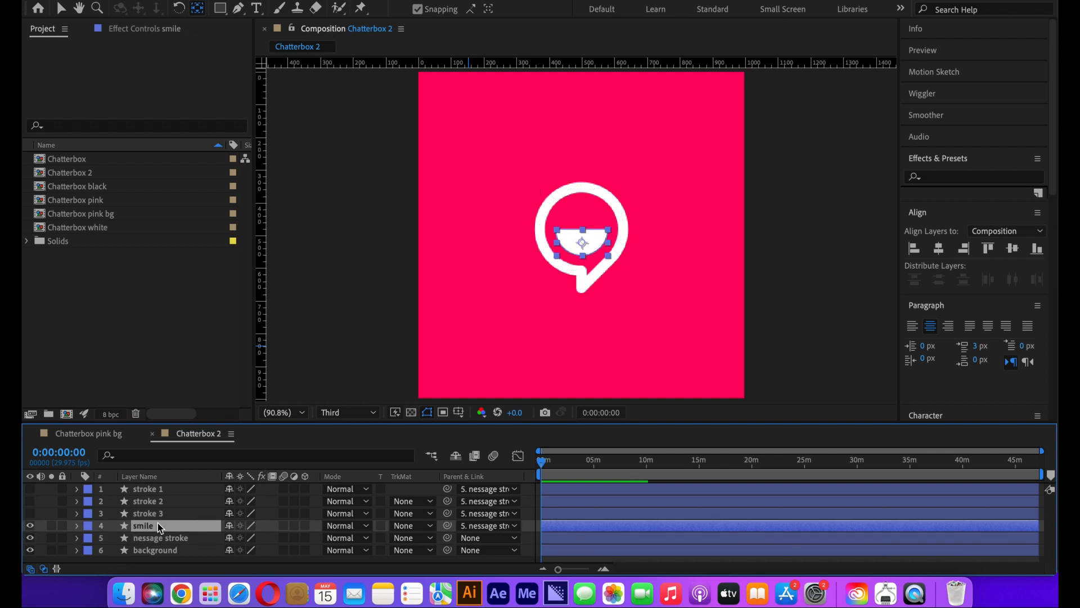
# Add a Scale keyframe at 100% to the nessage stroke layer and shift it forward from the start of the timeline.
pyautogui.click(162, 540)
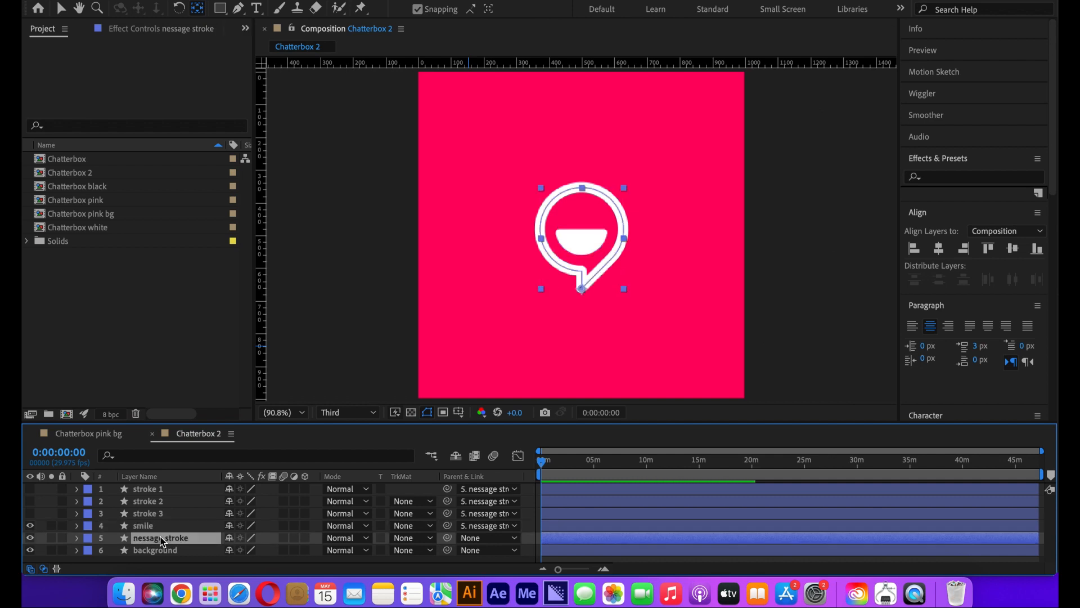
pyautogui.press('s')
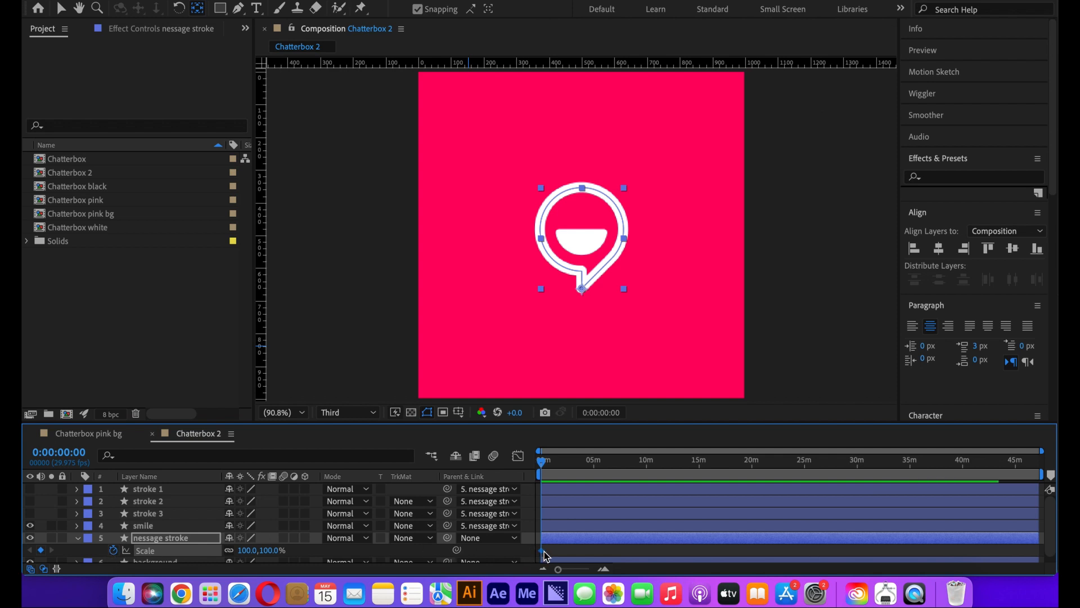
pyautogui.moveTo(544, 553)
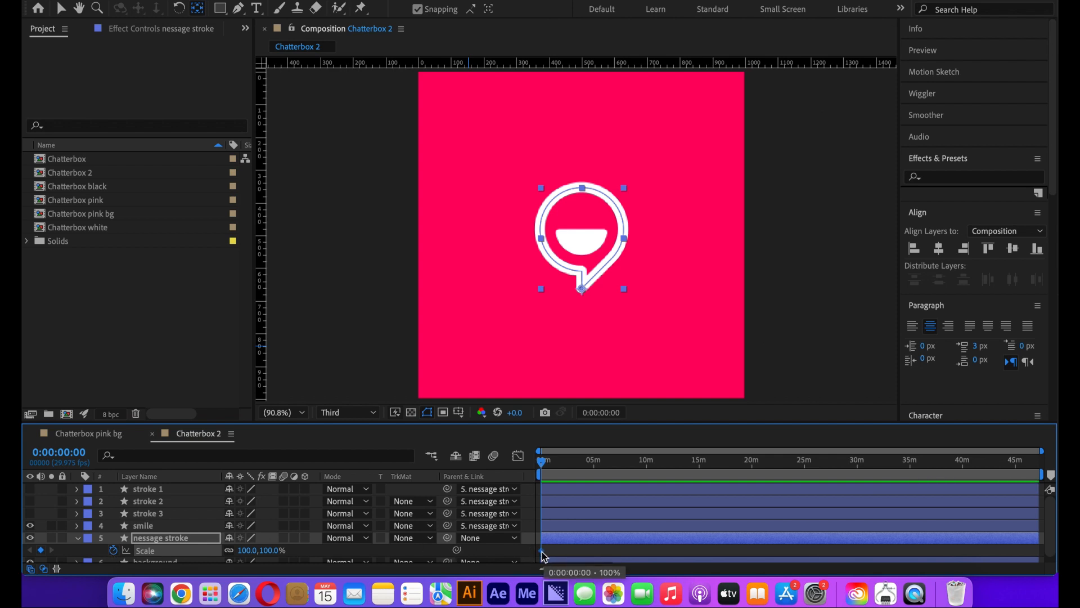
pyautogui.moveTo(542, 553); pyautogui.dragTo(550, 553)
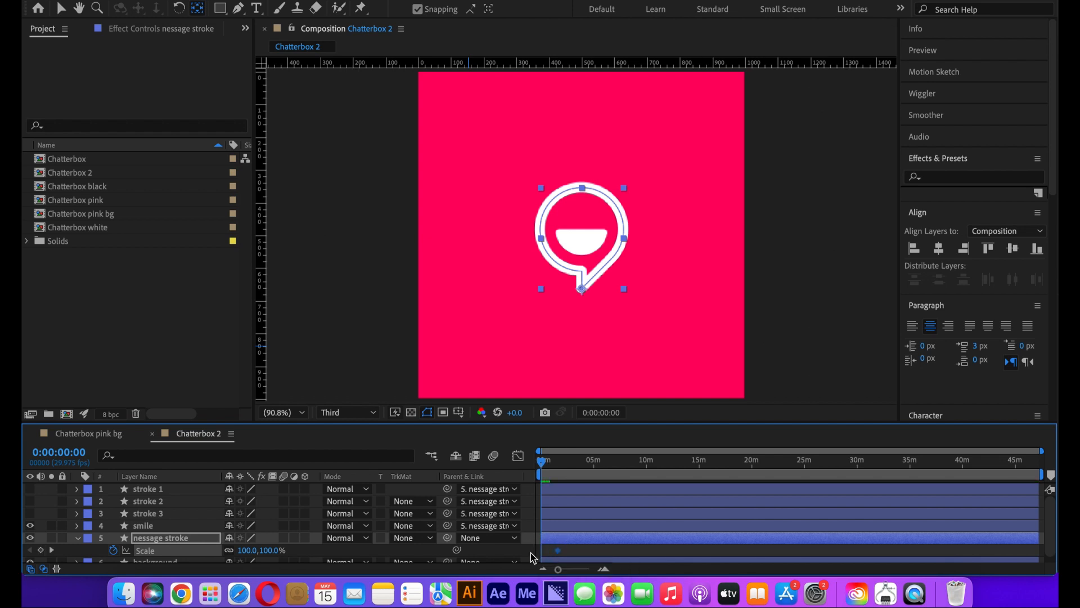
pyautogui.click(532, 553)
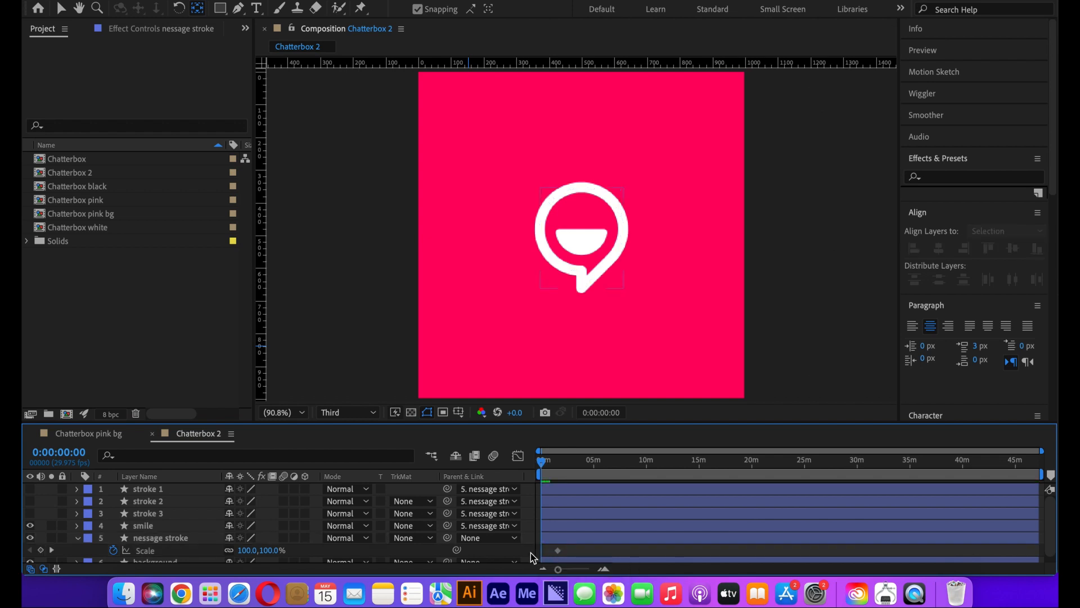
# Shorten the Chatterbox 2 composition's duration to about 6 seconds.
pyautogui.press('super+k')
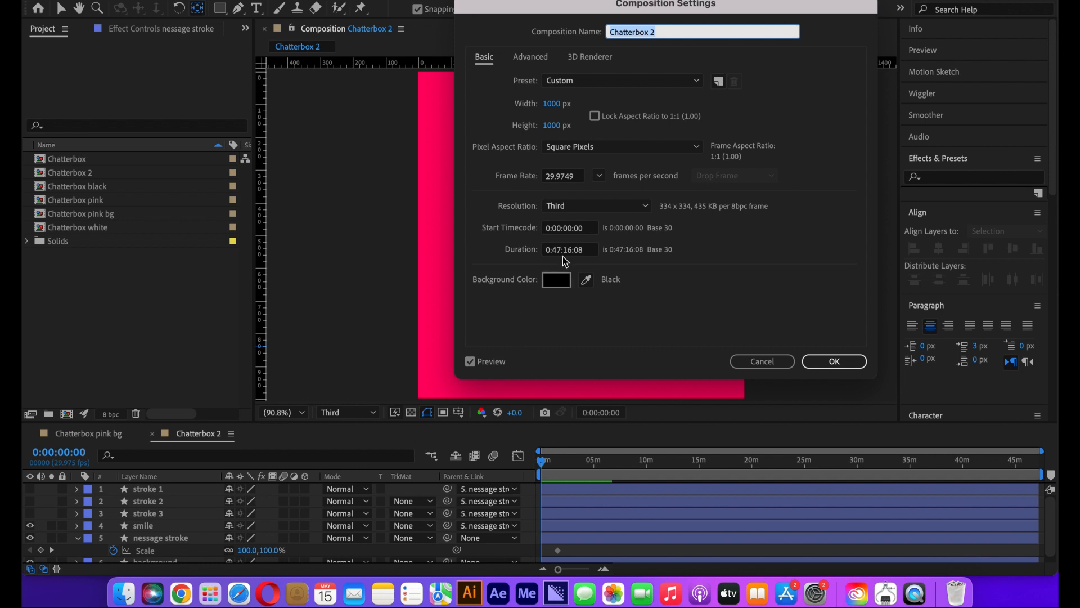
pyautogui.click(558, 252)
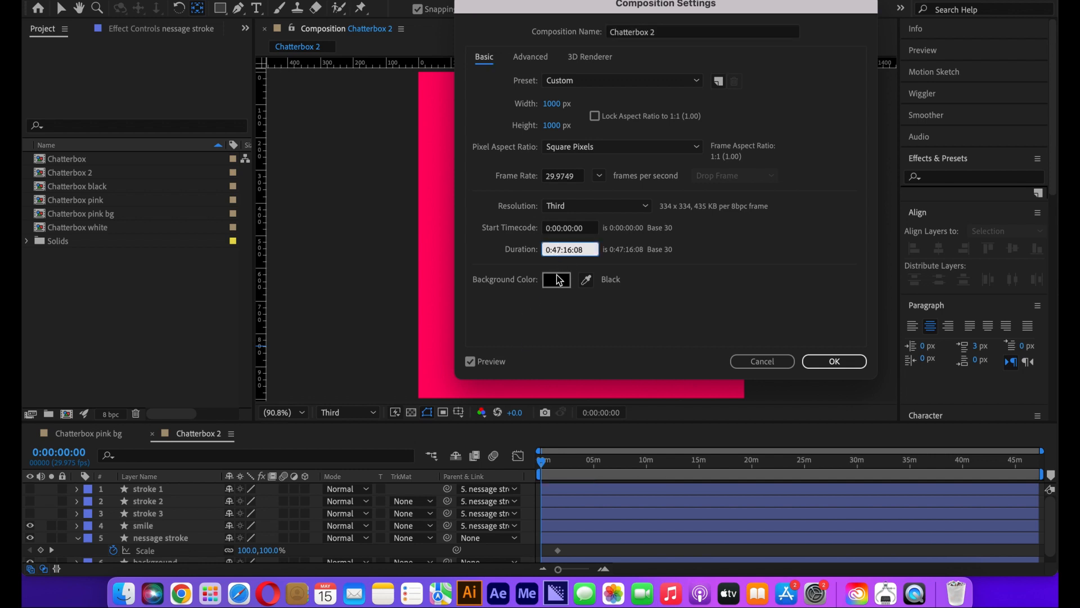
pyautogui.press('BackSpace')
pyautogui.press('BackSpace')
pyautogui.write('00')
pyautogui.click(568, 251)
pyautogui.press('BackSpace')
pyautogui.write('0')
pyautogui.click(832, 361)
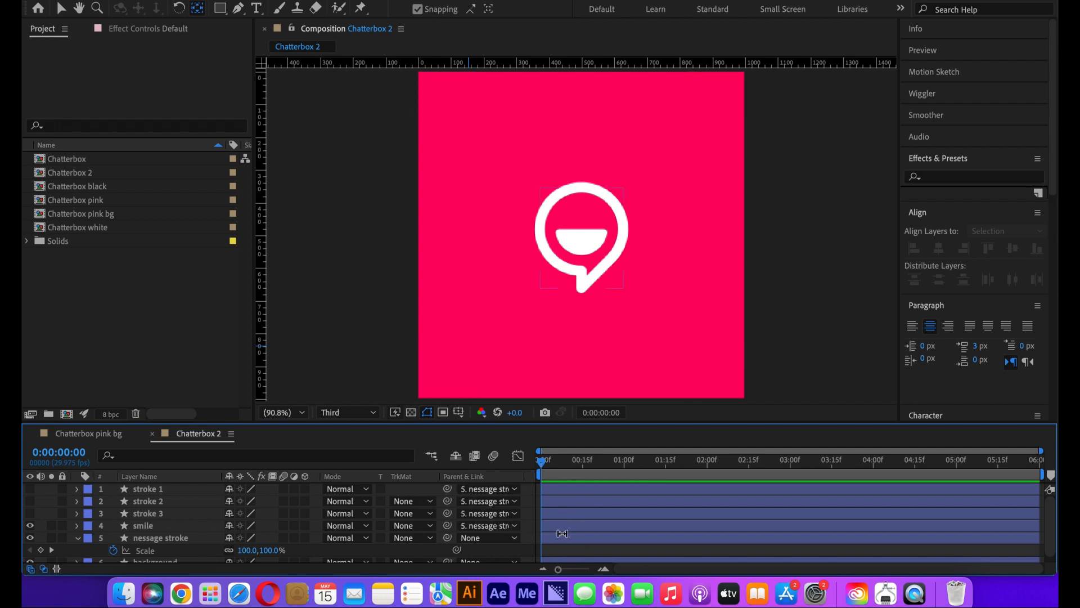
# Restart the nessage stroke layer's Scale keyframing, going from 0% at the start to 100% at about 0:00:01:00.
pyautogui.click(112, 541)
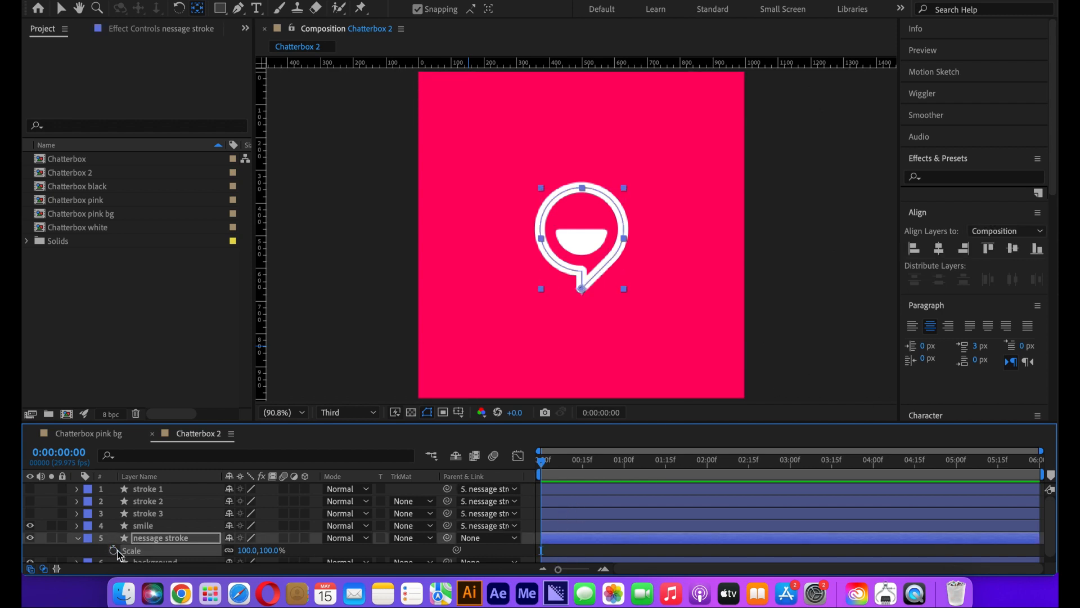
pyautogui.click(113, 549)
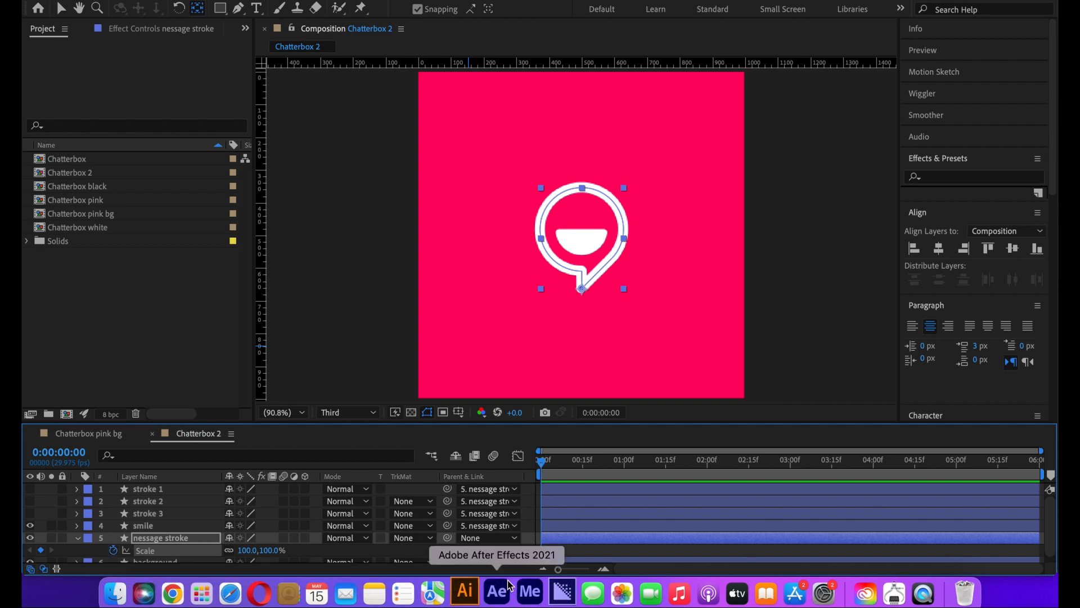
pyautogui.moveTo(543, 554); pyautogui.dragTo(627, 553)
pyautogui.click(270, 551)
pyautogui.write('0')
pyautogui.click(309, 551)
# Play back the scale-up animation and scrub to 0:00:00:29 to examine how it ends.
pyautogui.press('space')
pyautogui.press('y')
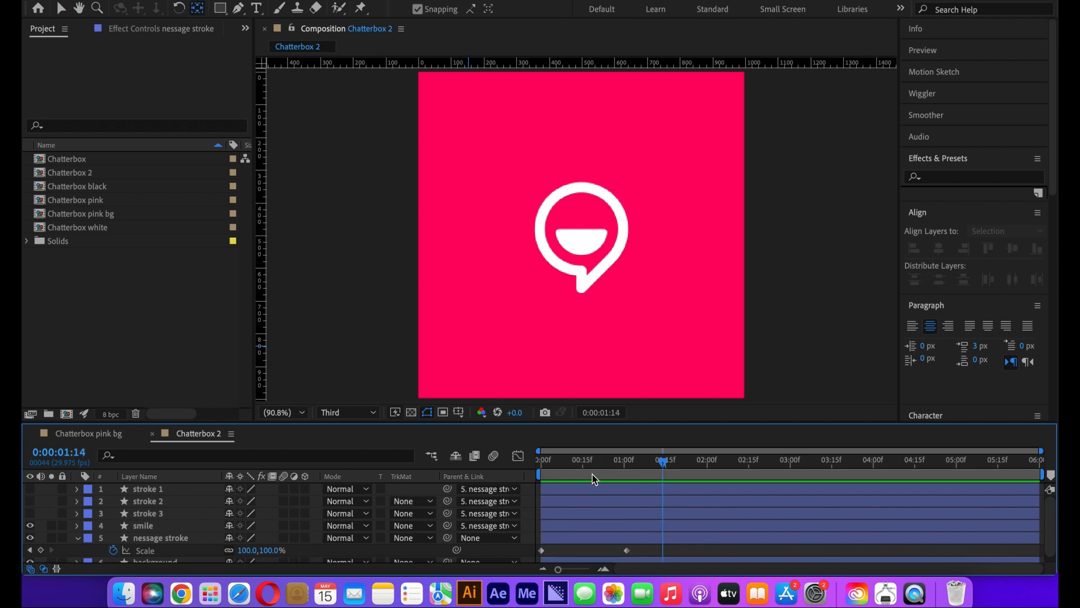
pyautogui.moveTo(610, 457)
pyautogui.mouseDown()
pyautogui.moveTo(548, 458)
pyautogui.moveTo(622, 460)
pyautogui.mouseUp()
pyautogui.scroll(-1, 641, 524)
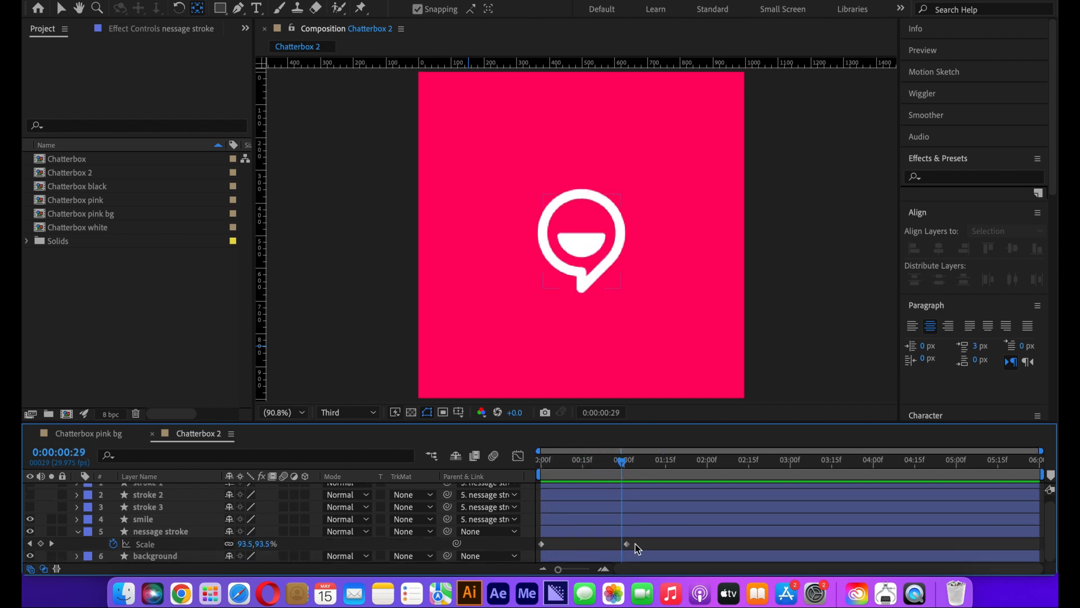
# Apply Easy Ease to both Scale keyframes of the nessage stroke layer and preview the scale-up.
pyautogui.moveTo(640, 543); pyautogui.dragTo(522, 544)
pyautogui.click(522, 543)
pyautogui.moveTo(639, 544); pyautogui.dragTo(529, 565)
pyautogui.press('F9')
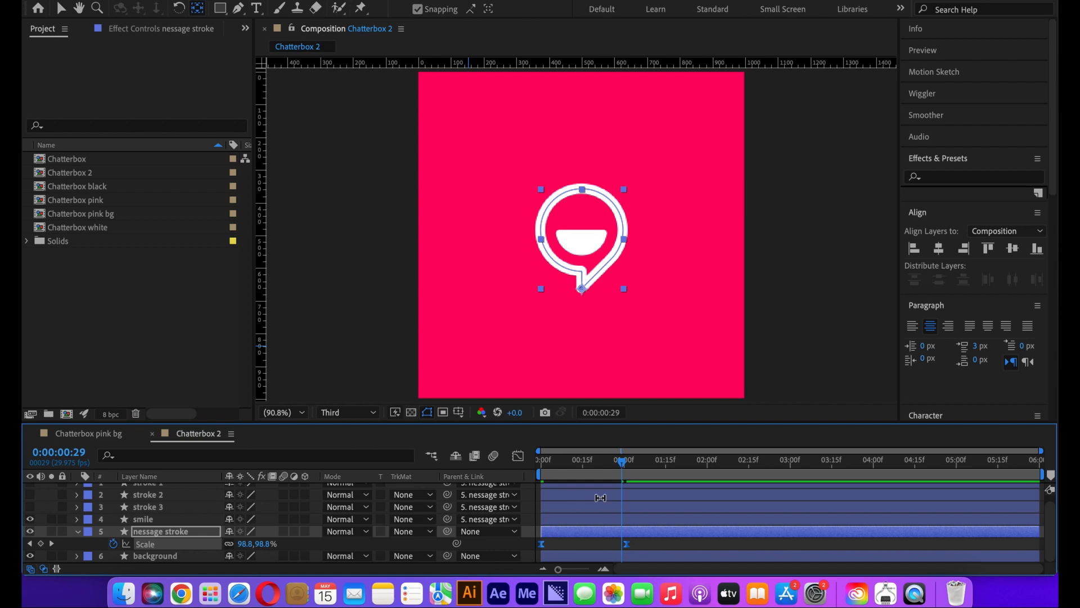
pyautogui.moveTo(622, 461); pyautogui.dragTo(465, 465)
pyautogui.press('space')
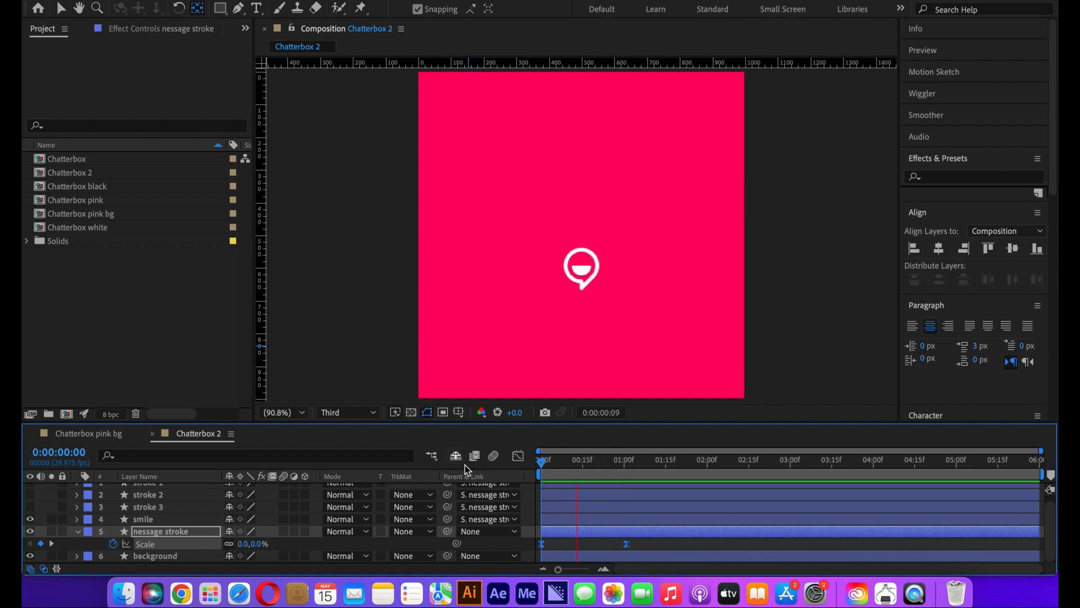
# Reshape the Scale speed graph so the scale-up slows down gradually into its last keyframe, and preview it.
pyautogui.click(517, 456)
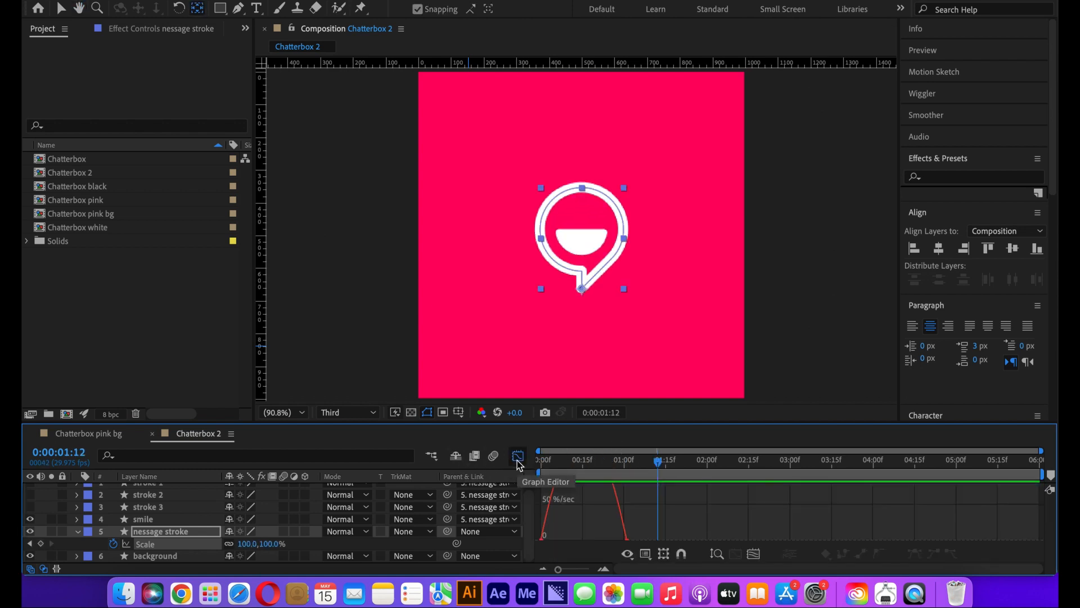
pyautogui.moveTo(643, 499); pyautogui.dragTo(580, 517)
pyautogui.moveTo(660, 461); pyautogui.dragTo(542, 467)
pyautogui.press('space')
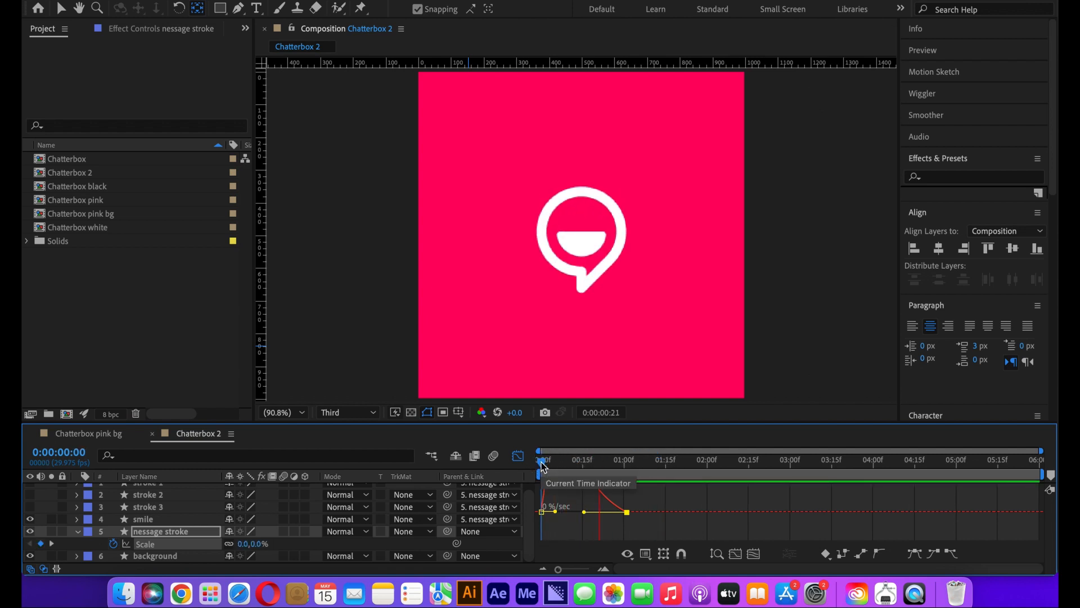
pyautogui.click(517, 456)
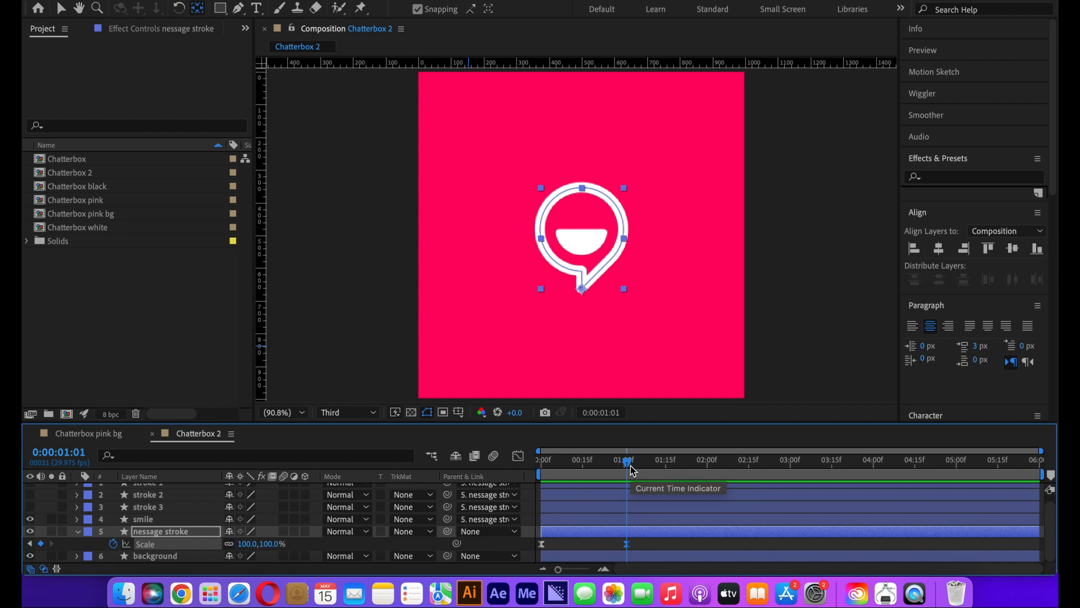
# Move the nessage stroke layer's 100% Scale keyframe to 0:00:00:15 and preview the faster scale-up.
pyautogui.moveTo(632, 470); pyautogui.dragTo(583, 467)
pyautogui.moveTo(626, 543); pyautogui.dragTo(583, 550)
pyautogui.moveTo(584, 462); pyautogui.dragTo(490, 478)
pyautogui.press('space')
pyautogui.press('space')
pyautogui.click(598, 463)
pyautogui.moveTo(596, 461); pyautogui.dragTo(517, 481)
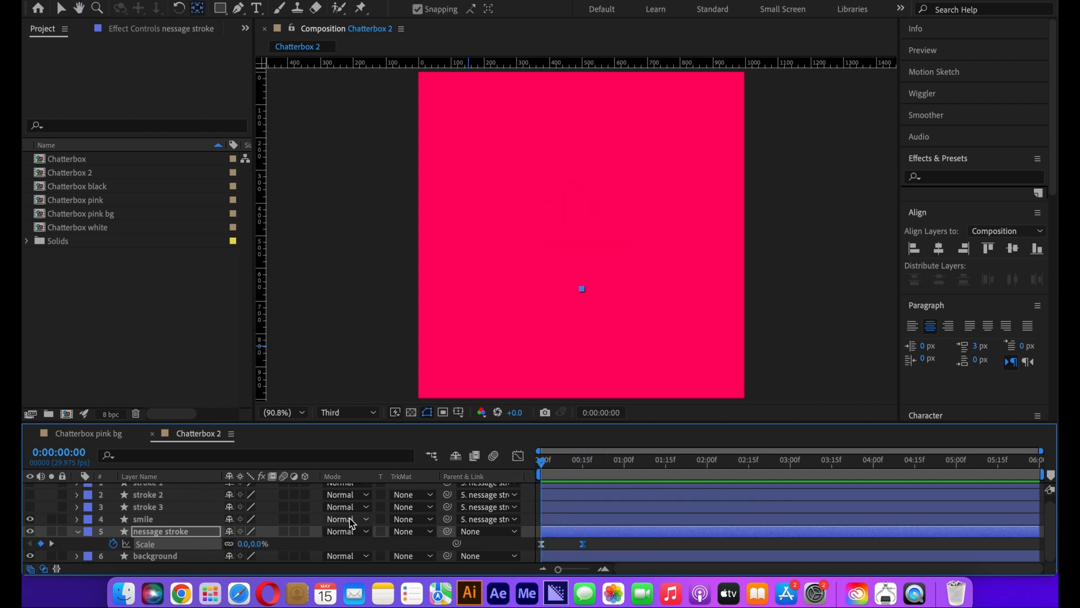
# Set the nessage stroke layer's Scale to 50% at the first frame and scrub through the scale-up.
pyautogui.click(260, 543)
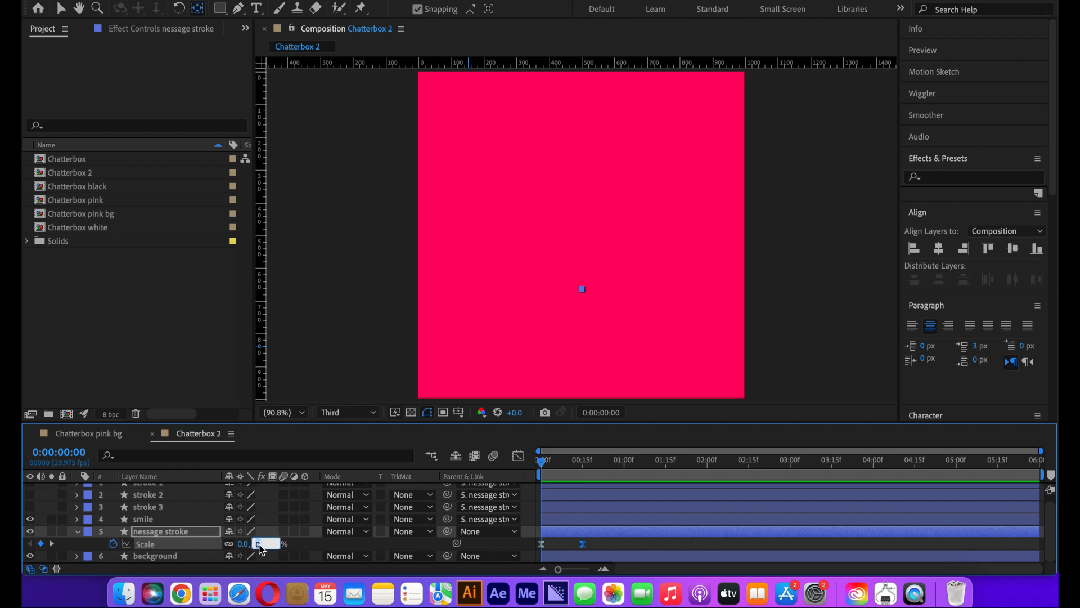
pyautogui.write('50')
pyautogui.click(301, 545)
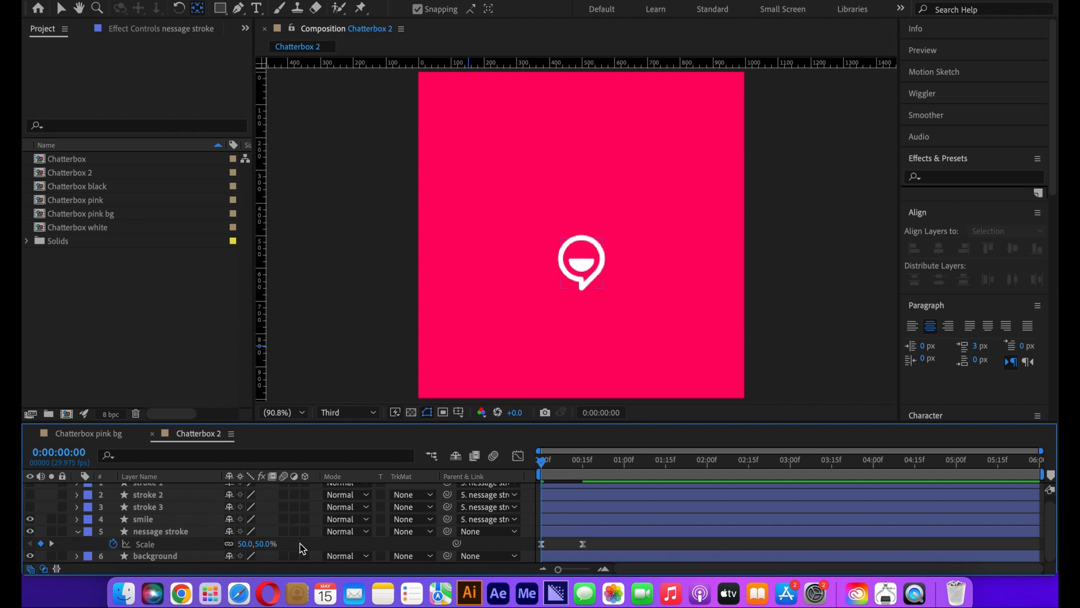
pyautogui.click(599, 461)
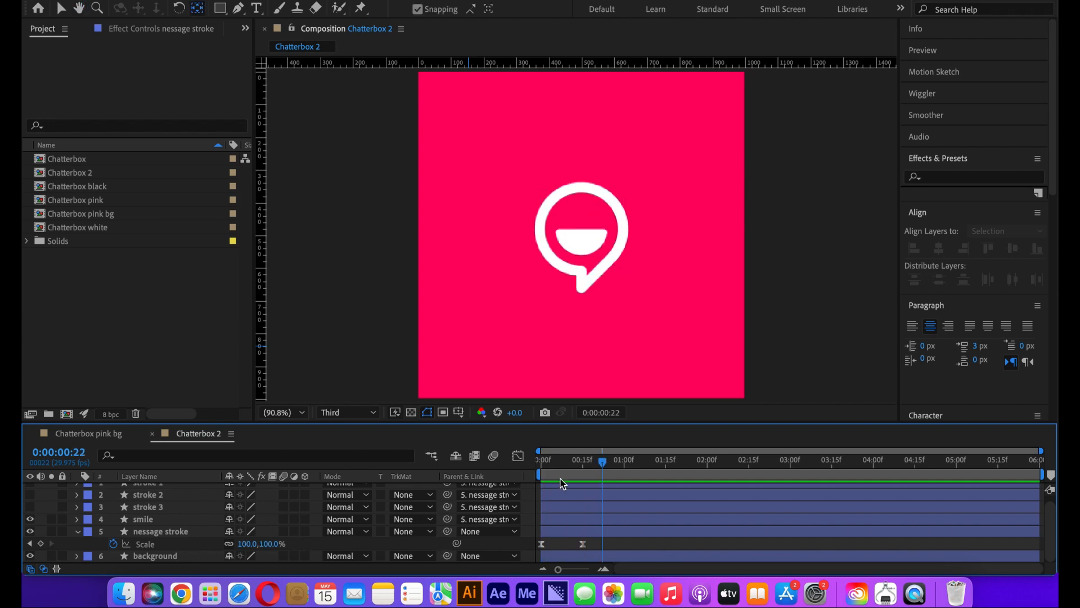
pyautogui.moveTo(600, 461); pyautogui.dragTo(553, 474)
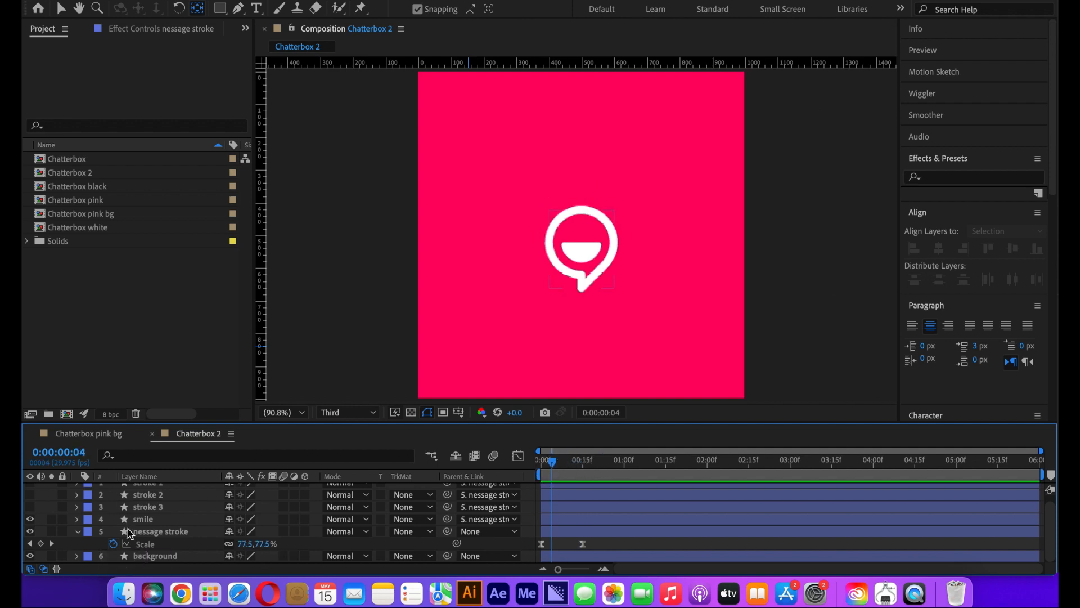
# Add Trim Paths to the nessage stroke layer and expand its properties.
pyautogui.click(151, 534)
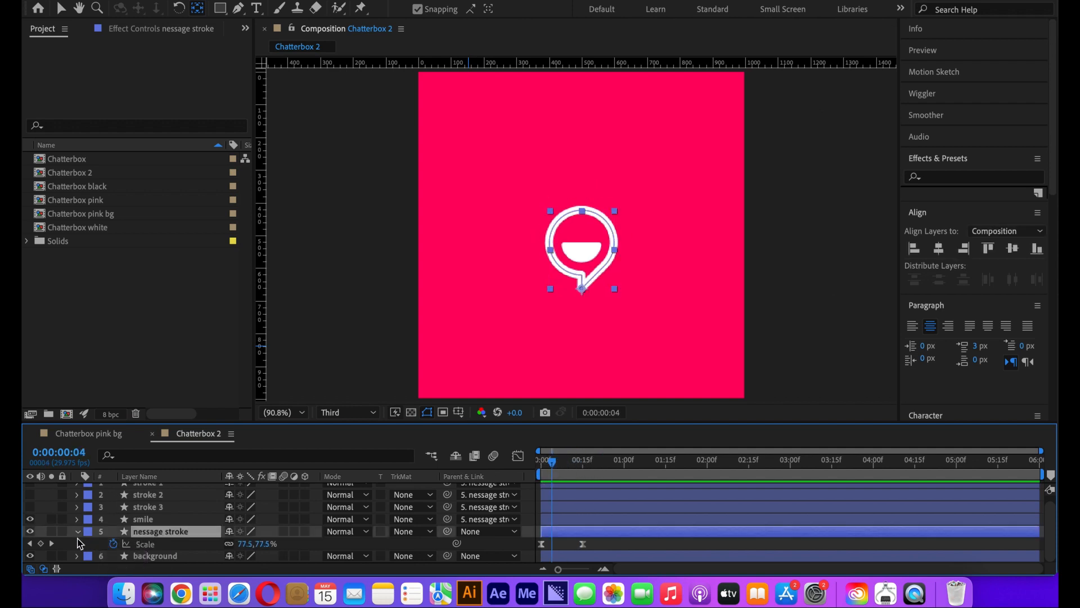
pyautogui.click(78, 532)
pyautogui.click(77, 538)
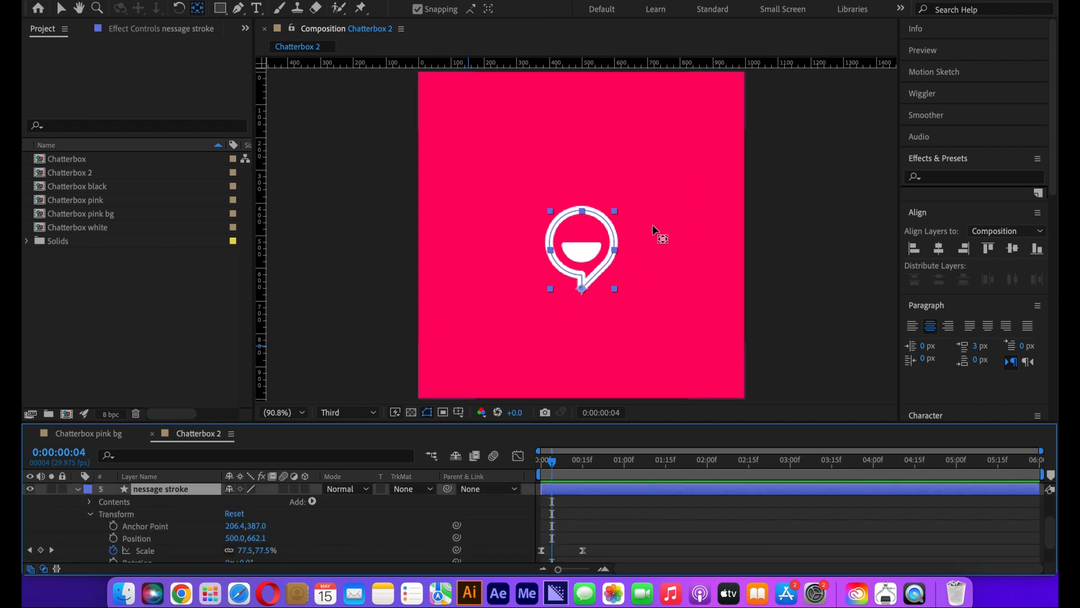
pyautogui.click(61, 9)
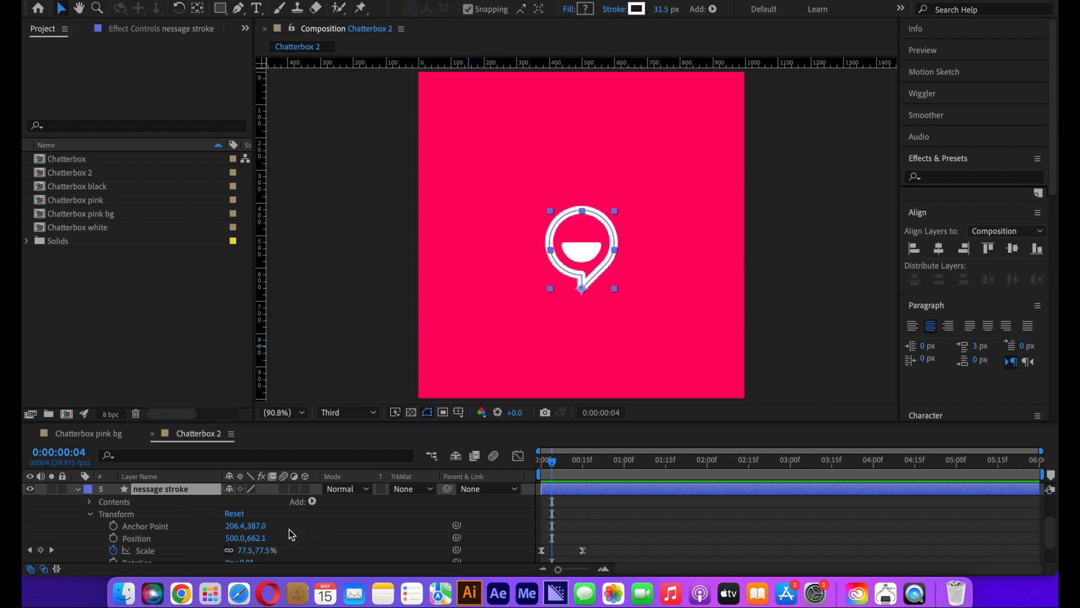
pyautogui.scroll(-2, 292, 534)
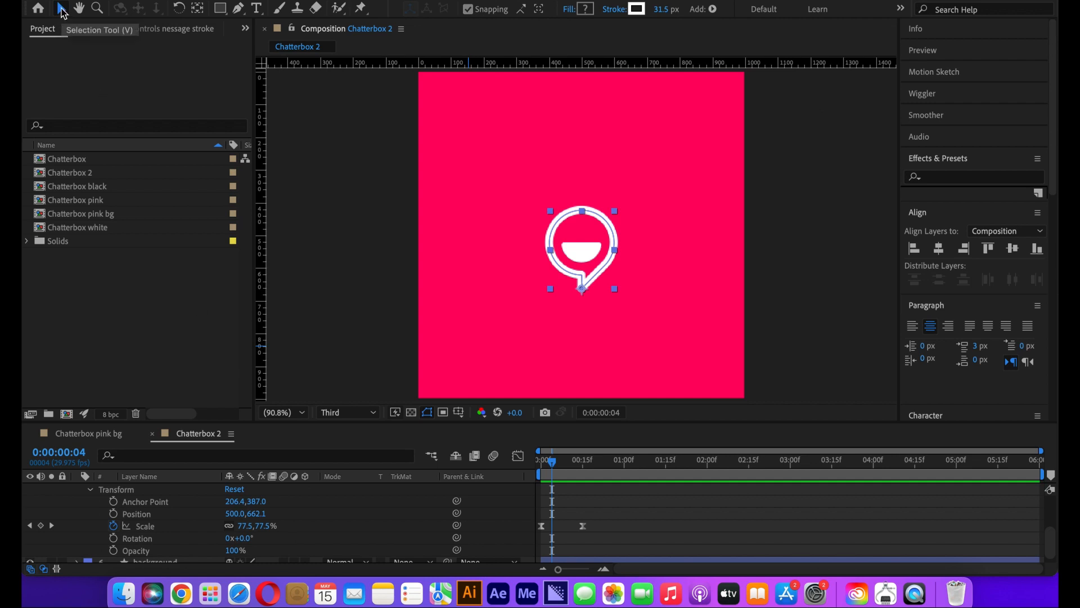
pyautogui.scroll(6, 221, 536)
pyautogui.scroll(-5, 220, 536)
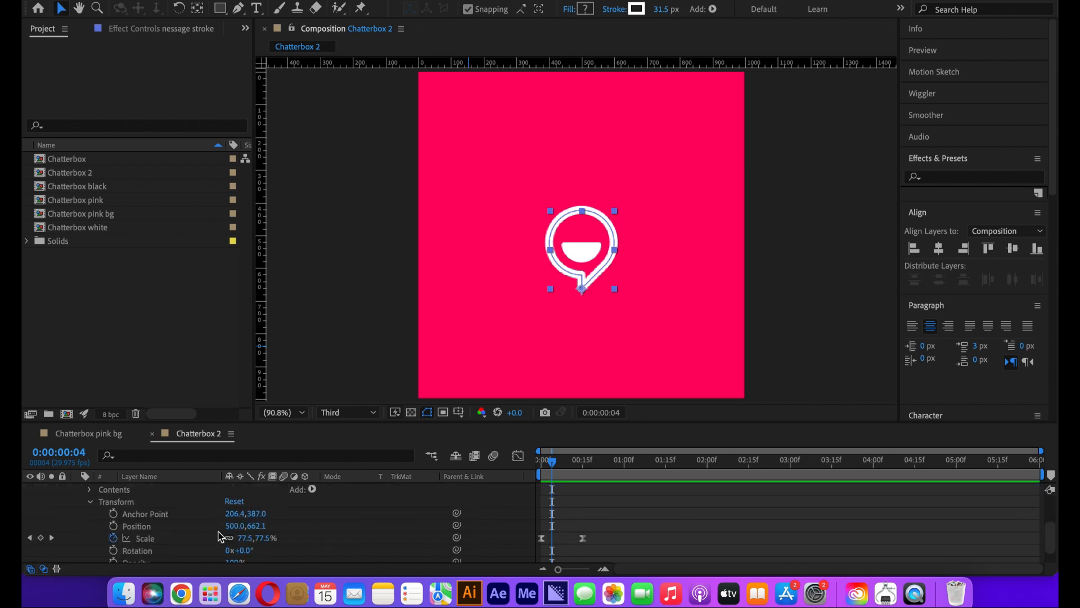
pyautogui.click(312, 489)
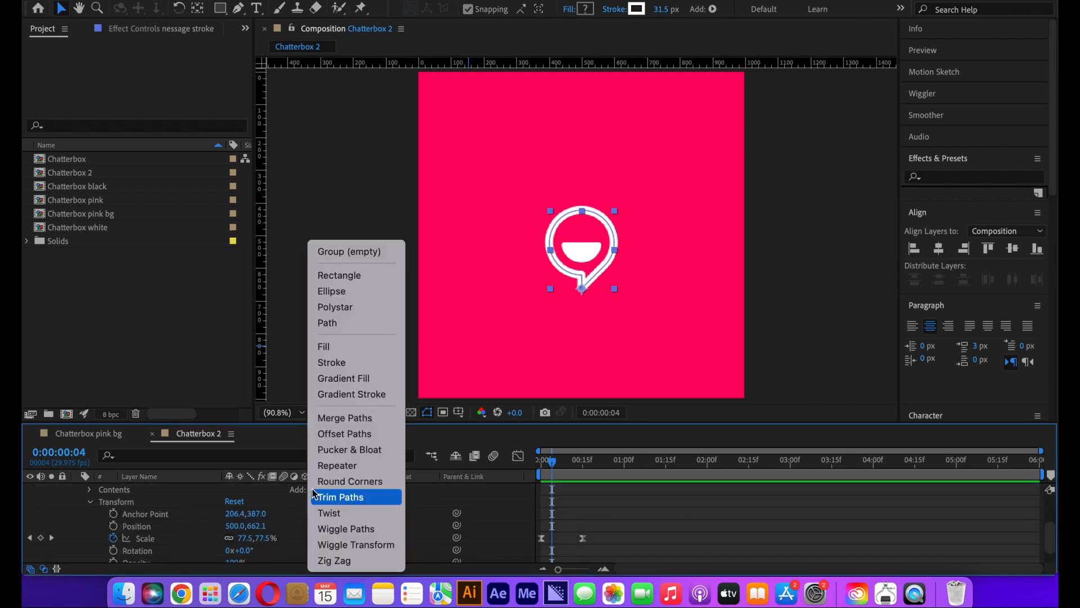
pyautogui.click(340, 498)
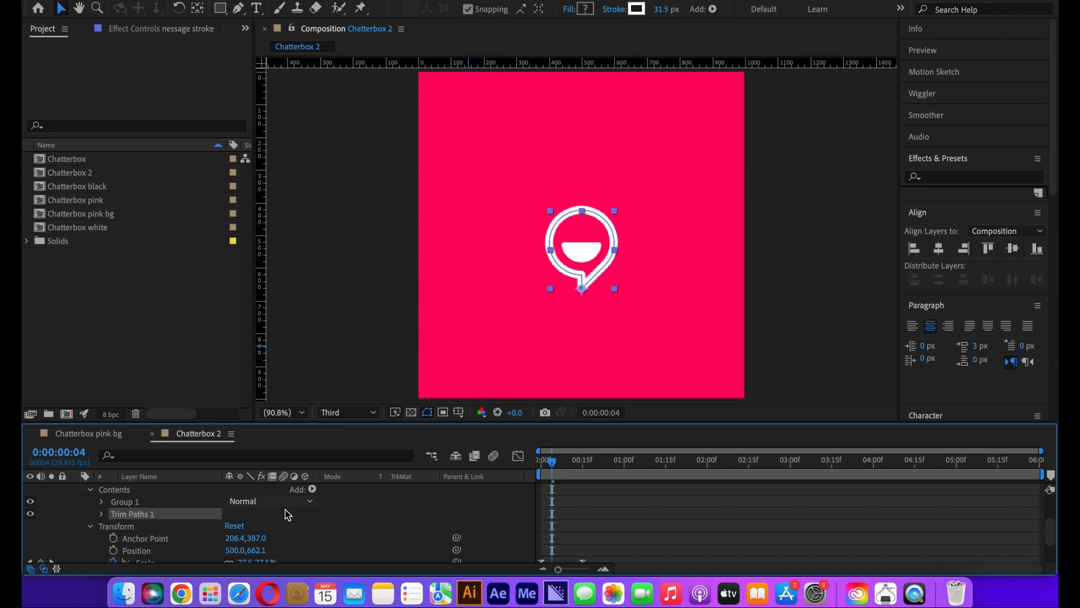
pyautogui.click(101, 514)
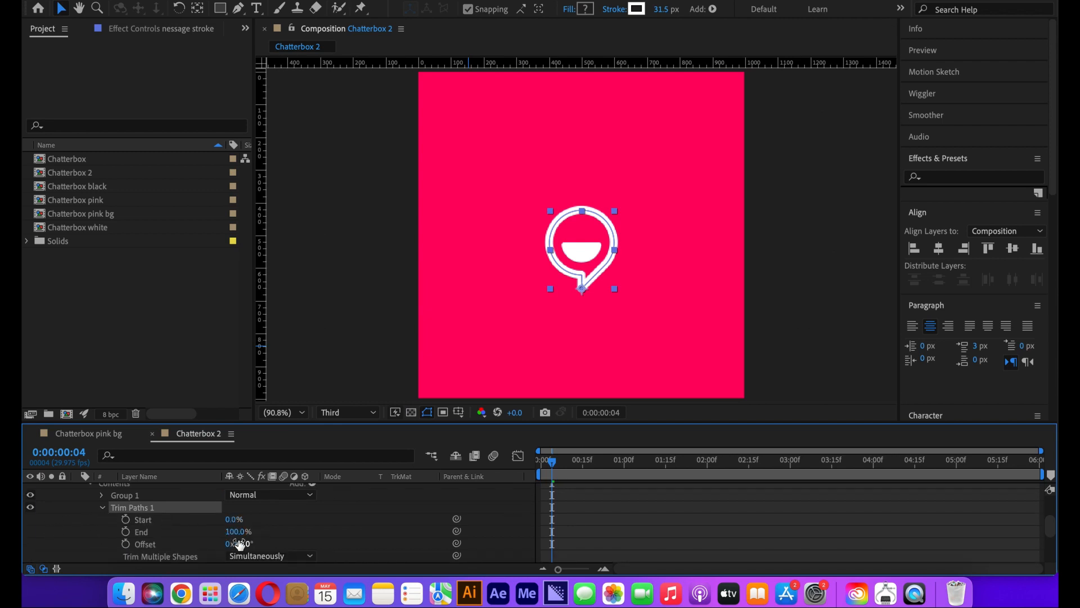
# Keyframe the Trim Paths Start and End both at 26% on the first frame of the timeline.
pyautogui.moveTo(240, 536); pyautogui.dragTo(193, 542)
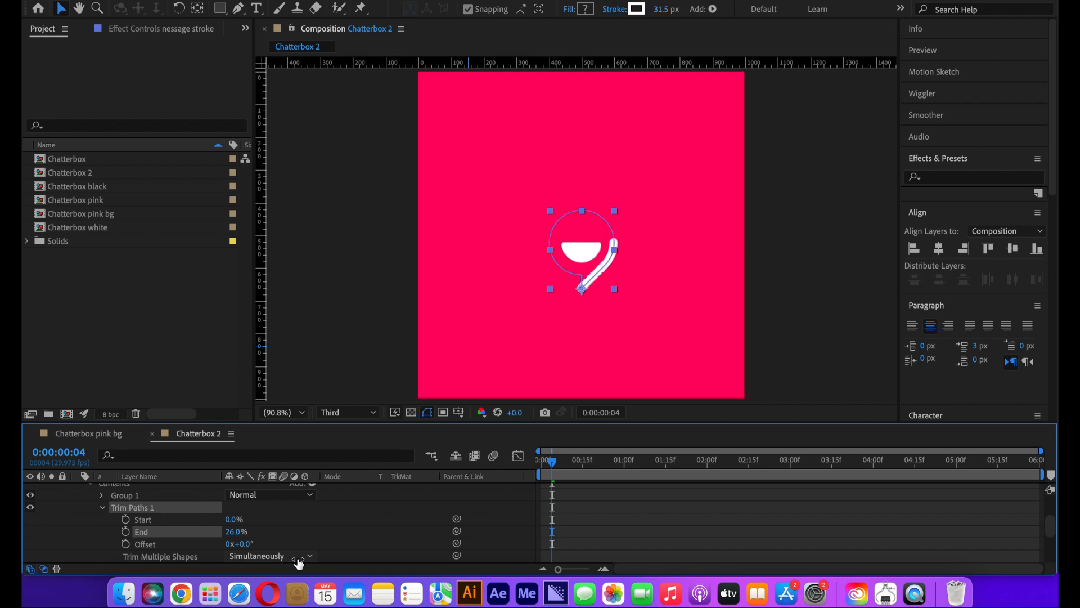
pyautogui.click(126, 531)
pyautogui.moveTo(235, 521); pyautogui.dragTo(252, 522)
pyautogui.click(376, 507)
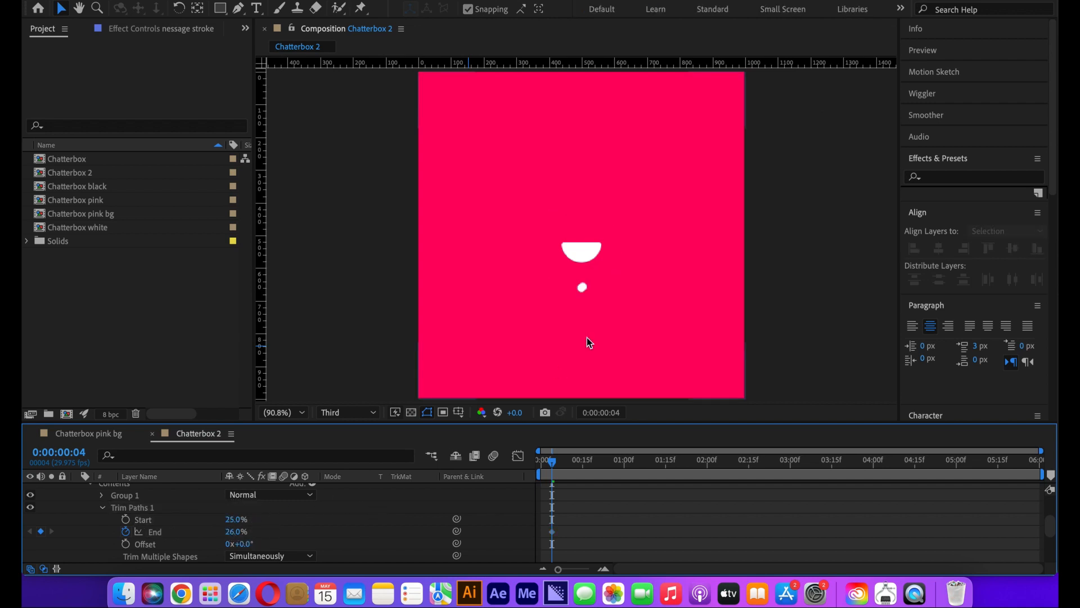
pyautogui.press('.')
pyautogui.press('.')
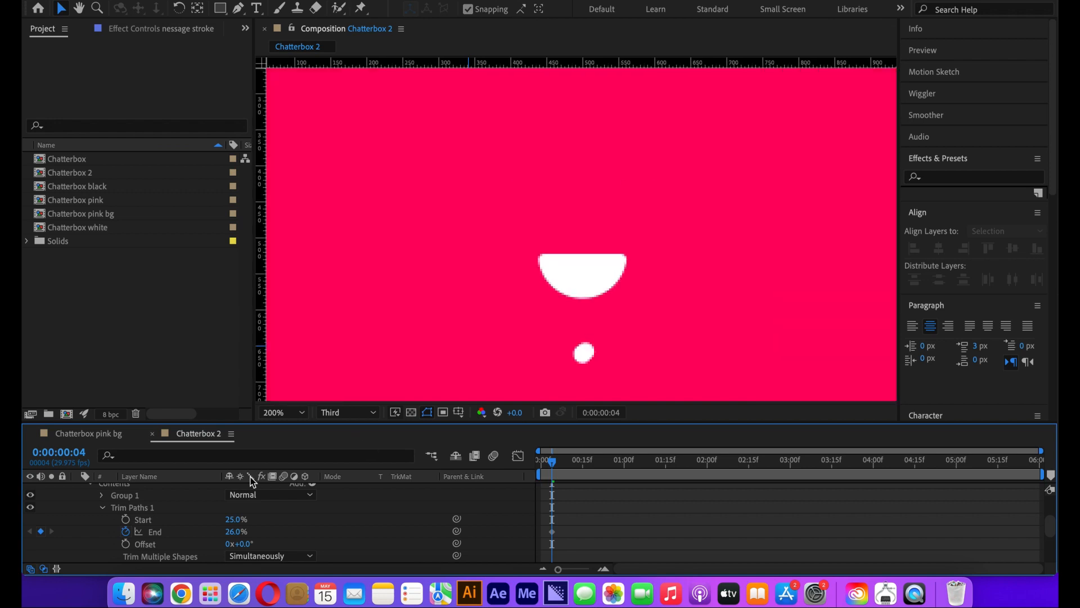
pyautogui.click(235, 520)
pyautogui.press('Return')
pyautogui.click(126, 519)
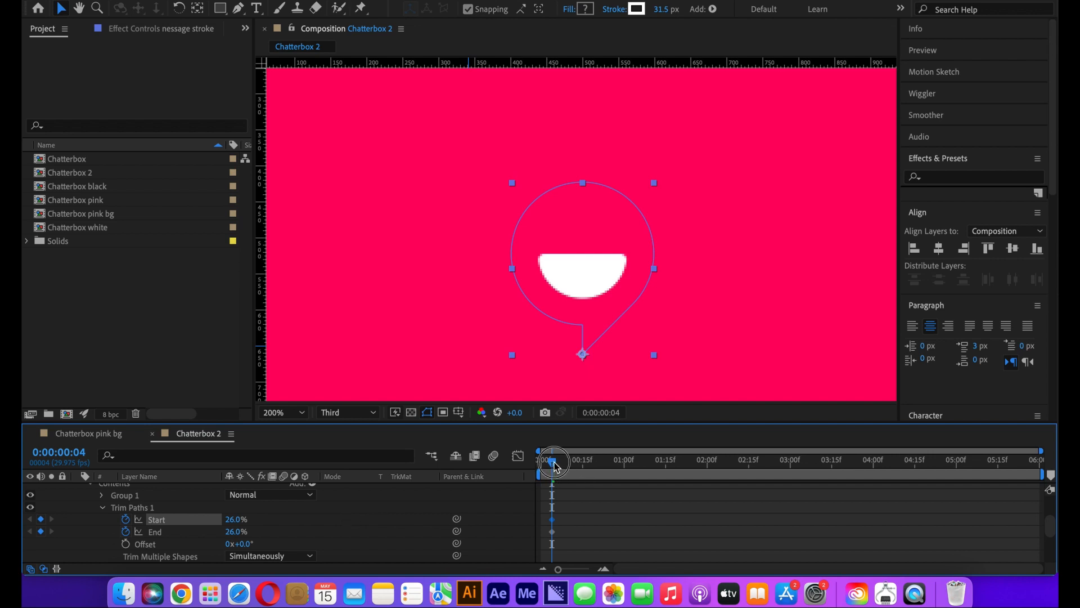
pyautogui.moveTo(554, 464); pyautogui.dragTo(540, 464)
pyautogui.moveTo(570, 517); pyautogui.dragTo(542, 519)
# Keyframe the Trim Paths Start at 0% and End at 100% at 0:00:00:15, and preview the stroke drawing on.
pyautogui.moveTo(545, 468); pyautogui.dragTo(587, 483)
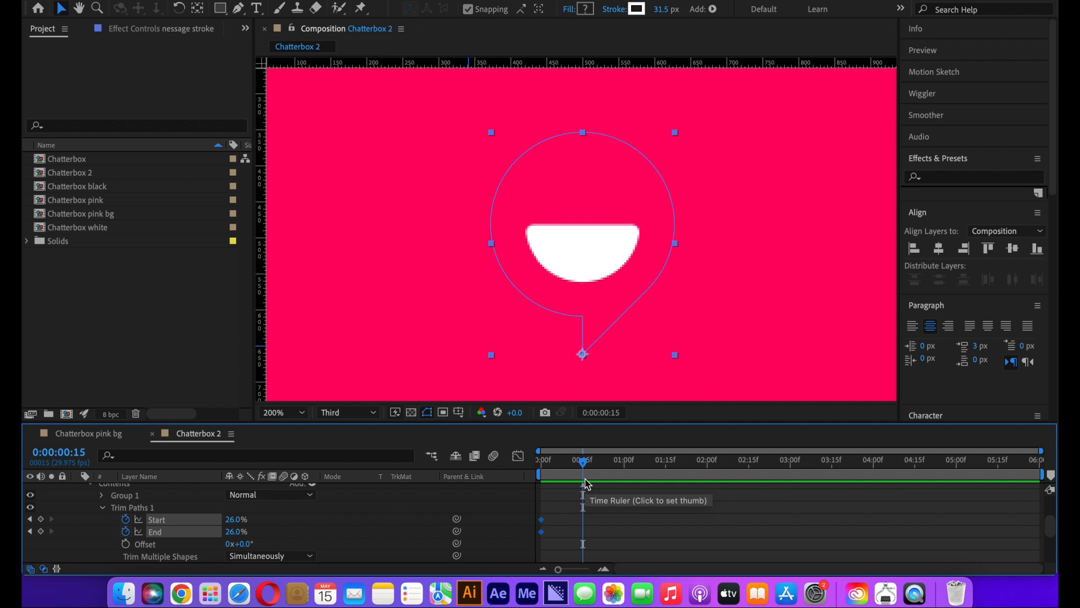
pyautogui.moveTo(232, 531)
pyautogui.mouseDown()
pyautogui.moveTo(213, 534)
pyautogui.moveTo(284, 526)
pyautogui.moveTo(214, 524)
pyautogui.mouseUp()
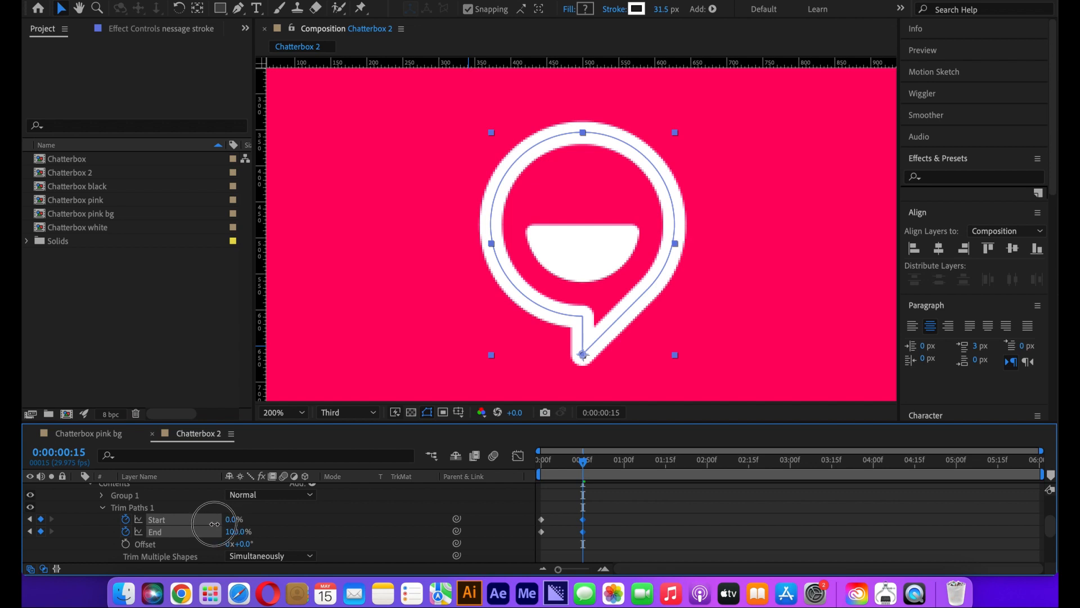
pyautogui.click(574, 460)
pyautogui.moveTo(574, 460); pyautogui.dragTo(535, 470)
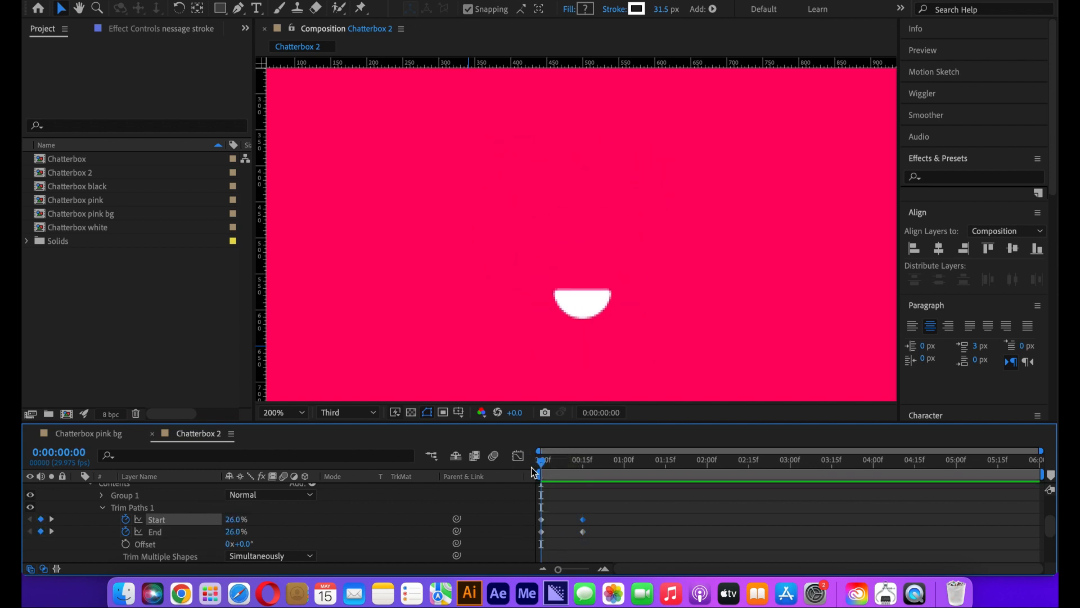
pyautogui.press('space')
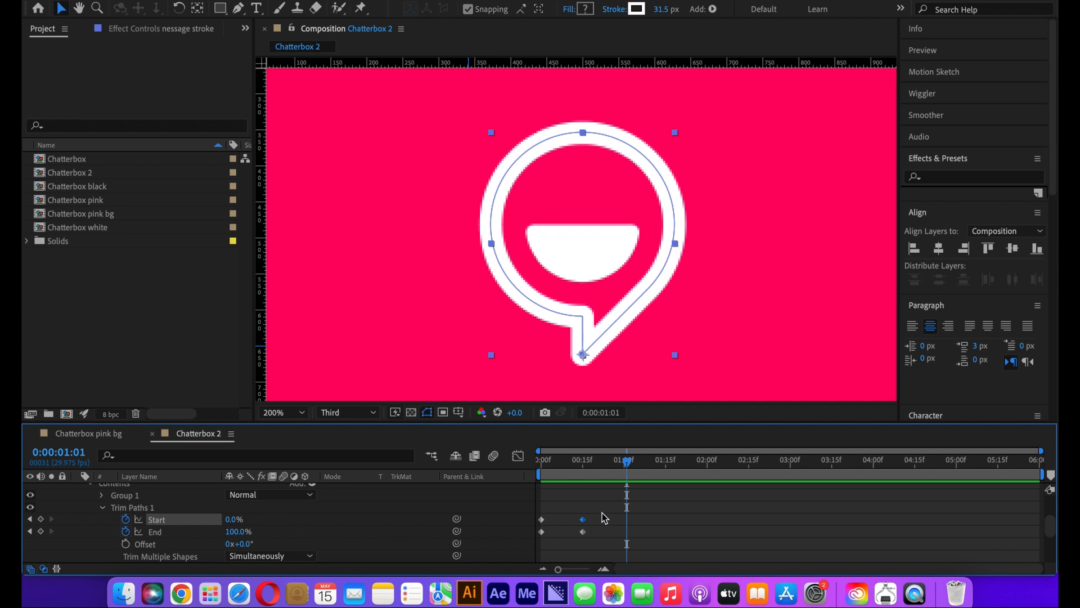
# Apply Easy Ease to all the Trim Paths Start and End keyframes and preview the reveal.
pyautogui.moveTo(602, 514); pyautogui.dragTo(529, 541)
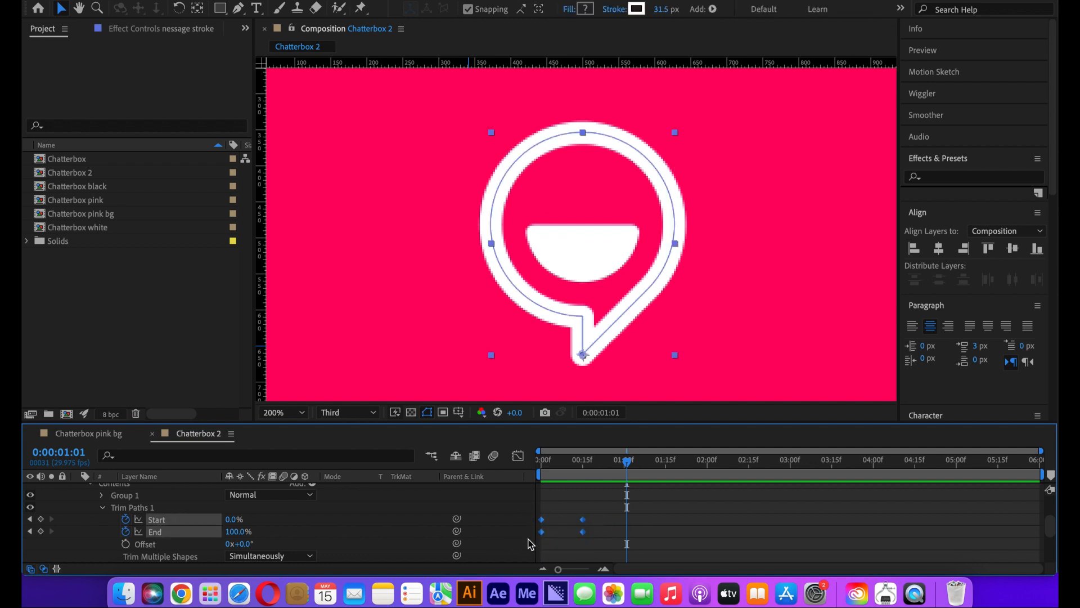
pyautogui.press('F9')
pyautogui.moveTo(600, 464); pyautogui.dragTo(574, 469)
pyautogui.press('space')
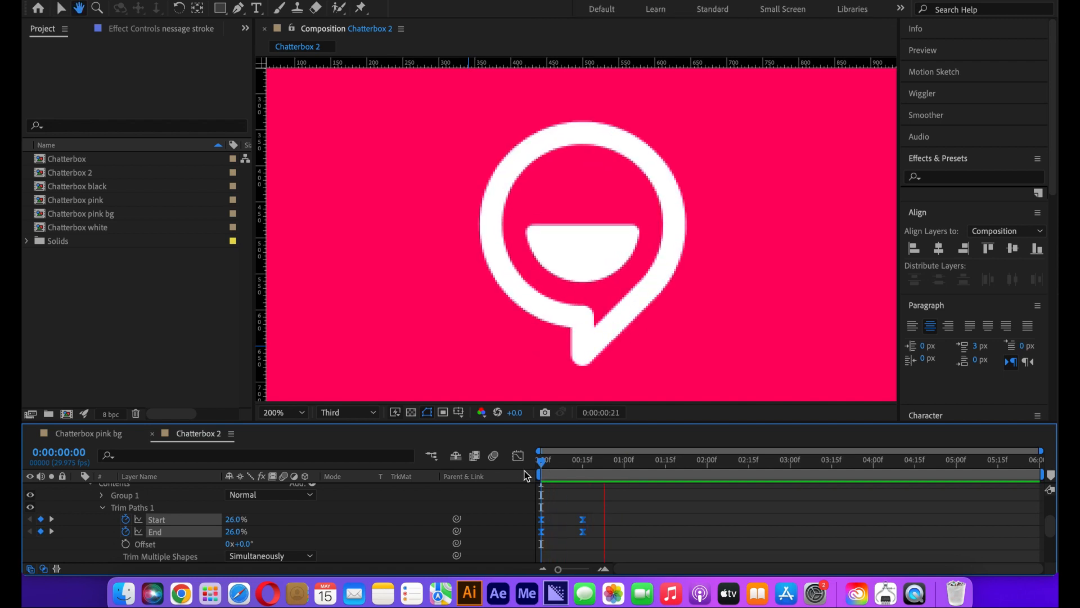
# Reshape the speed graph of the last Trim Paths keyframes for a longer ease into the end, and preview it.
pyautogui.click(601, 512)
pyautogui.moveTo(603, 509); pyautogui.dragTo(573, 539)
pyautogui.click(518, 456)
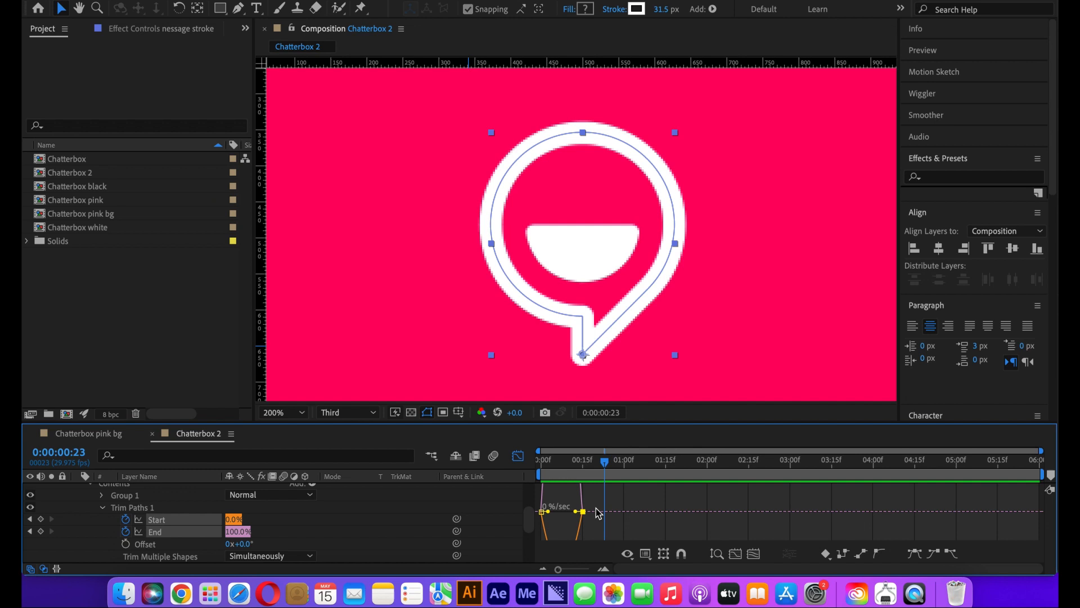
pyautogui.moveTo(597, 500); pyautogui.dragTo(565, 513)
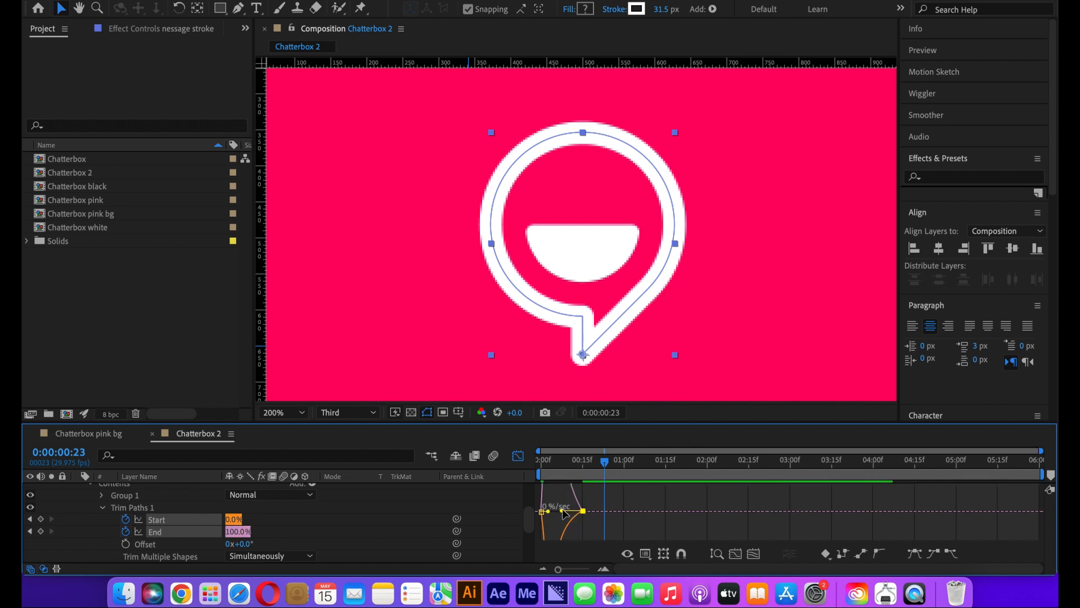
pyautogui.press('Home')
pyautogui.press('space')
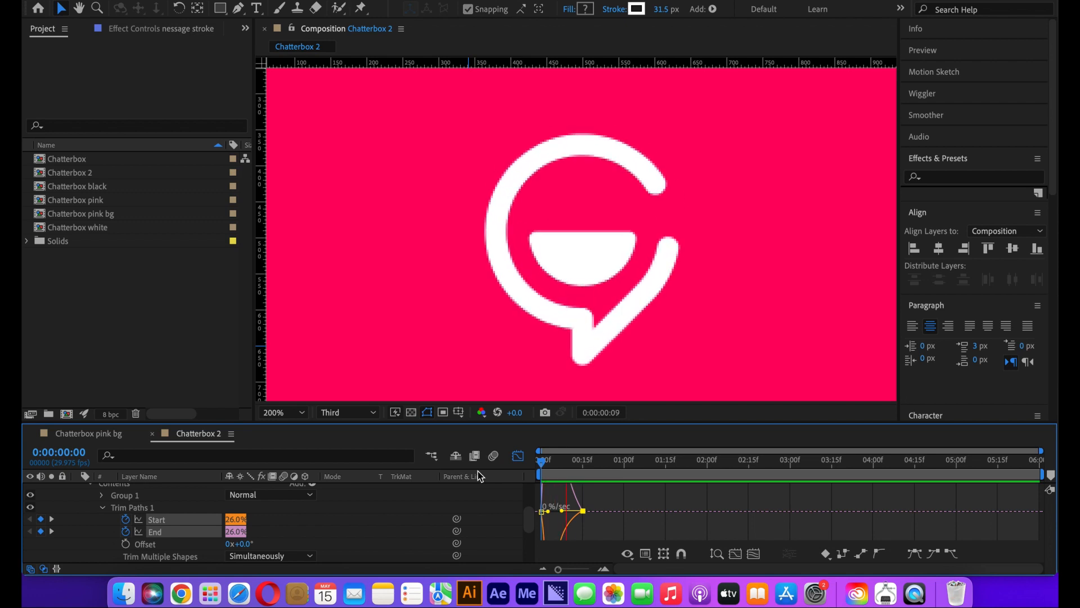
pyautogui.click(514, 460)
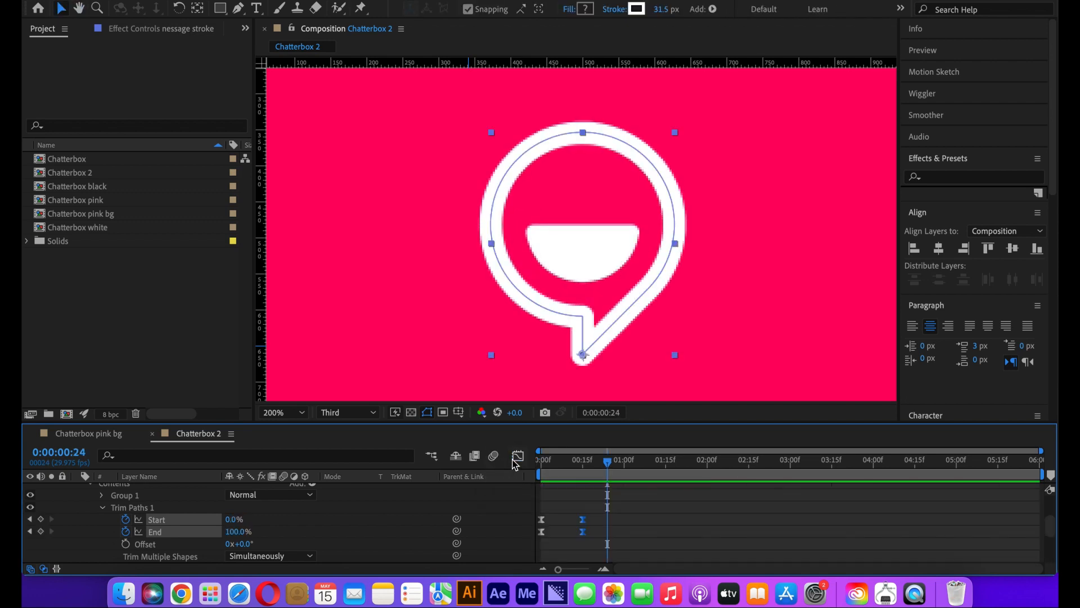
# Start animating the Rotation of the nessage stroke layer with a 0° keyframe at 0:00:00:15.
pyautogui.press(',')
pyautogui.moveTo(608, 461)
pyautogui.mouseDown()
pyautogui.moveTo(542, 466)
pyautogui.moveTo(591, 465)
pyautogui.mouseUp()
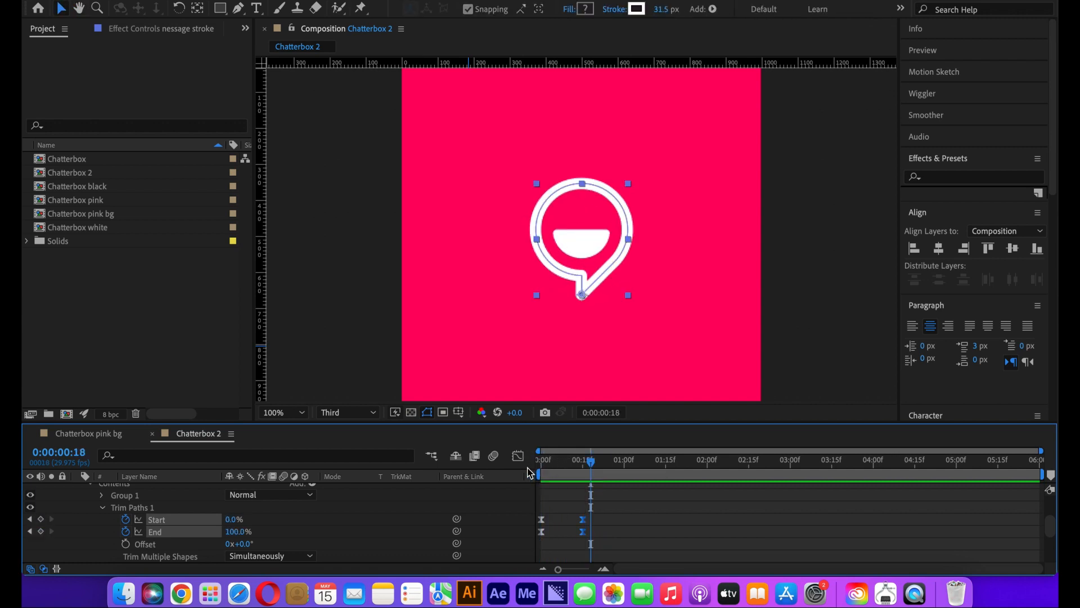
pyautogui.click(491, 534)
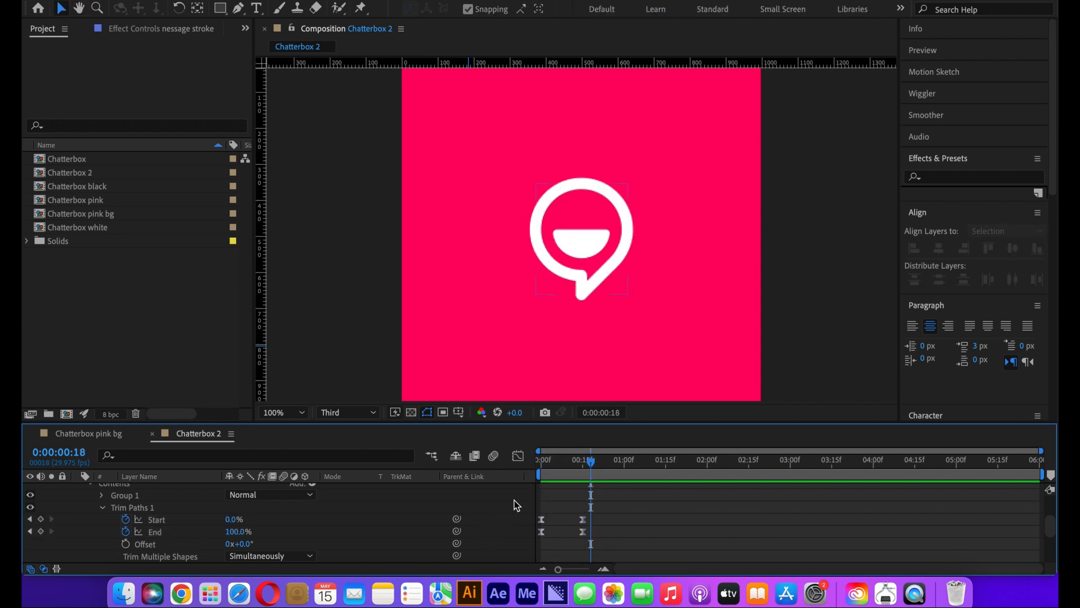
pyautogui.moveTo(593, 465)
pyautogui.mouseDown()
pyautogui.moveTo(545, 467)
pyautogui.moveTo(586, 477)
pyautogui.mouseUp()
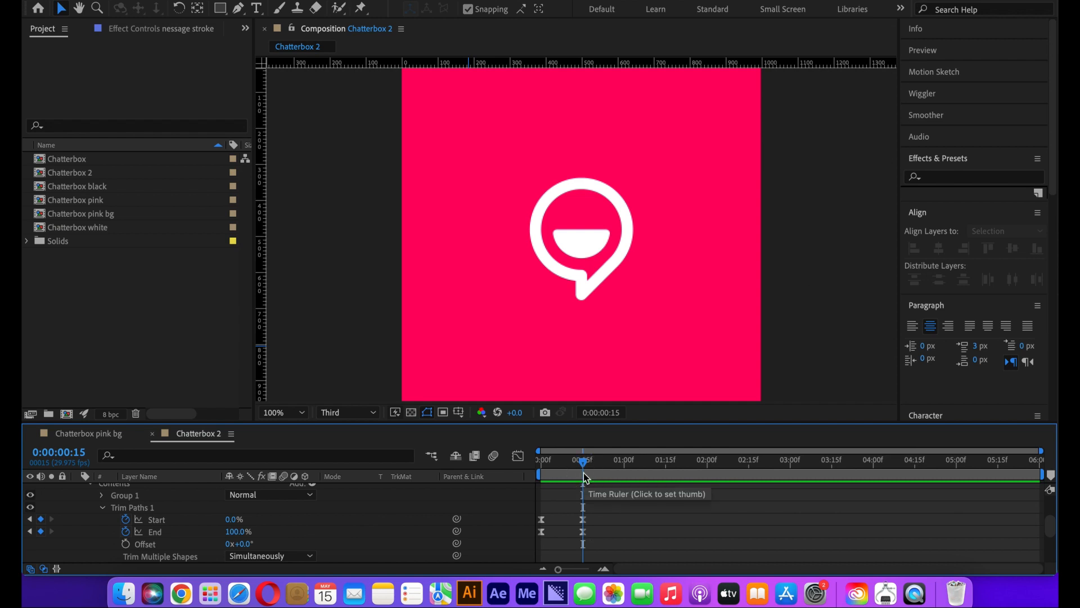
pyautogui.scroll(3, 197, 517)
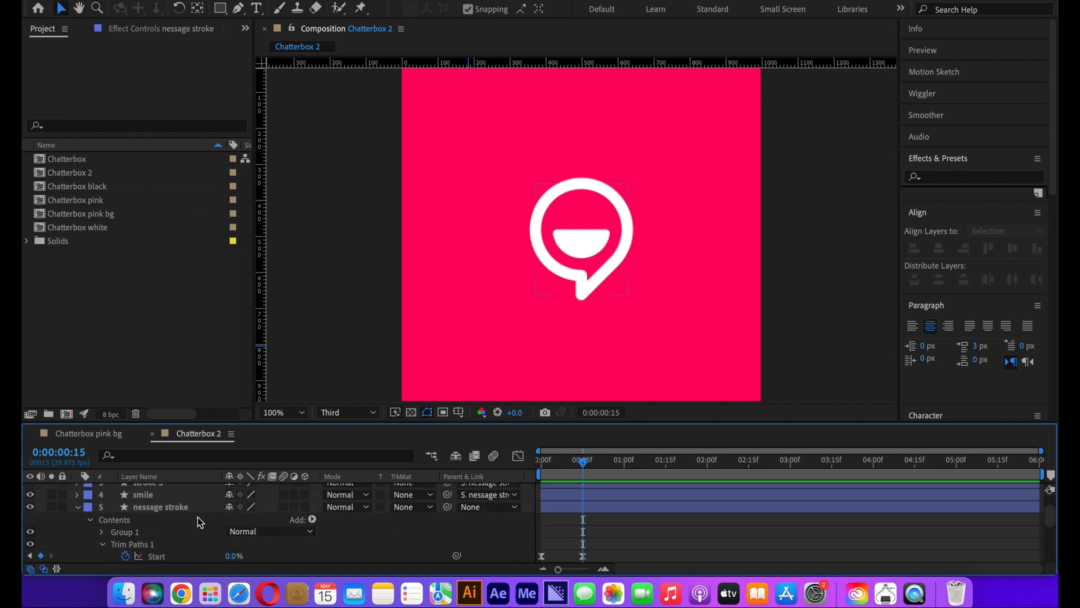
pyautogui.click(184, 508)
pyautogui.press('r')
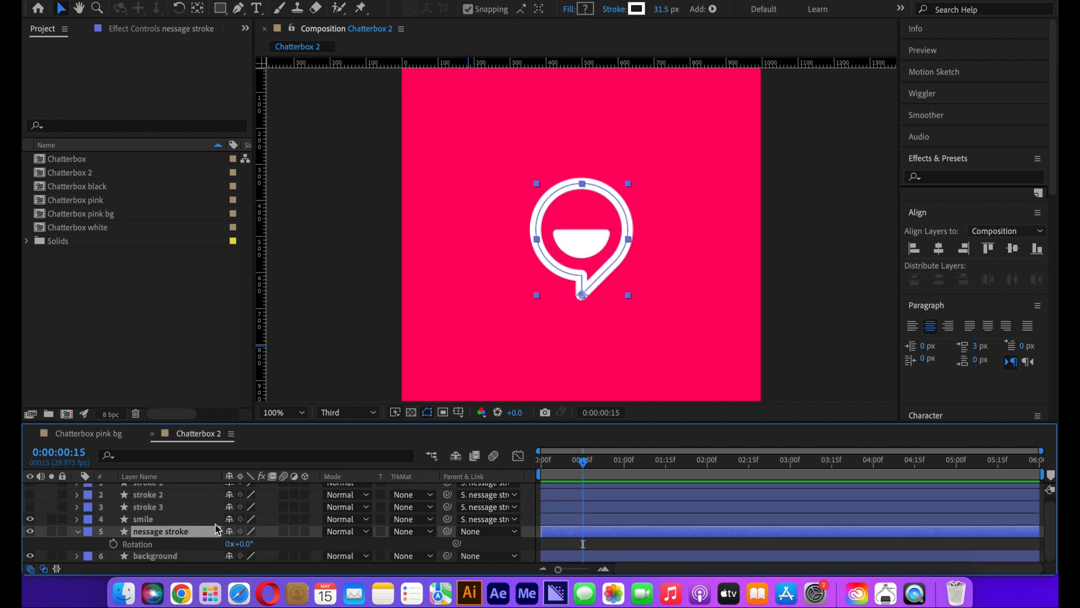
pyautogui.click(113, 544)
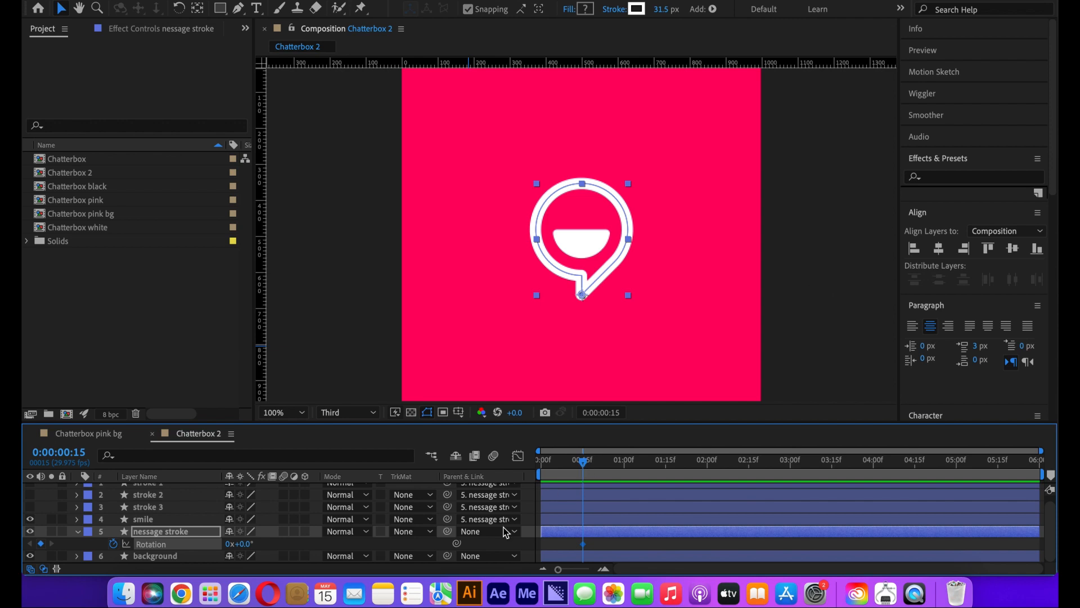
pyautogui.click(598, 549)
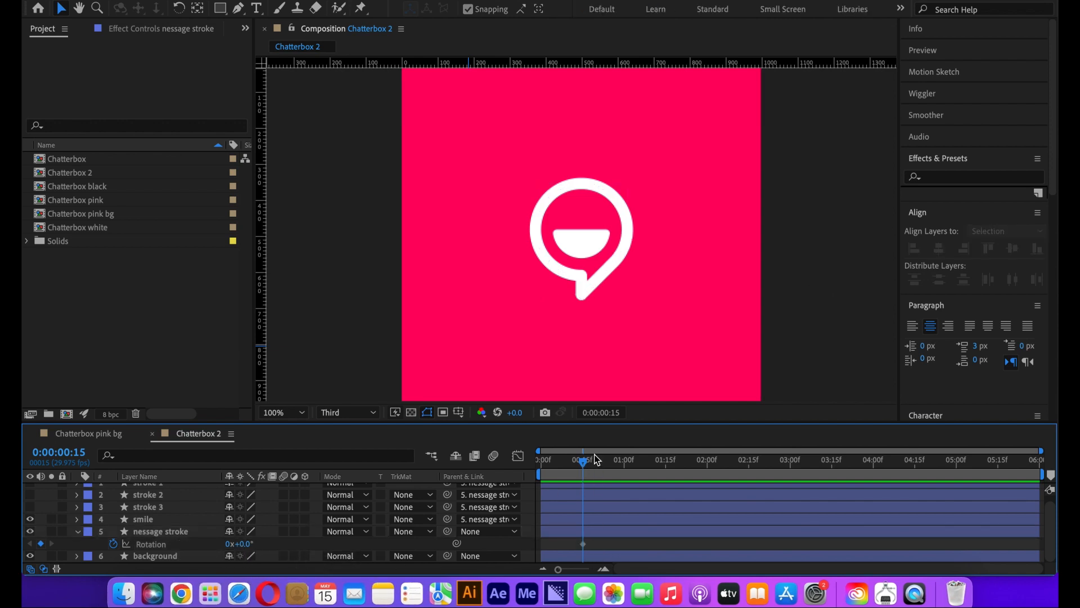
# Keyframe the nessage stroke layer's Rotation at 15° on the first frame and at -4° at 0:00:00:15.
pyautogui.moveTo(582, 462); pyautogui.dragTo(537, 473)
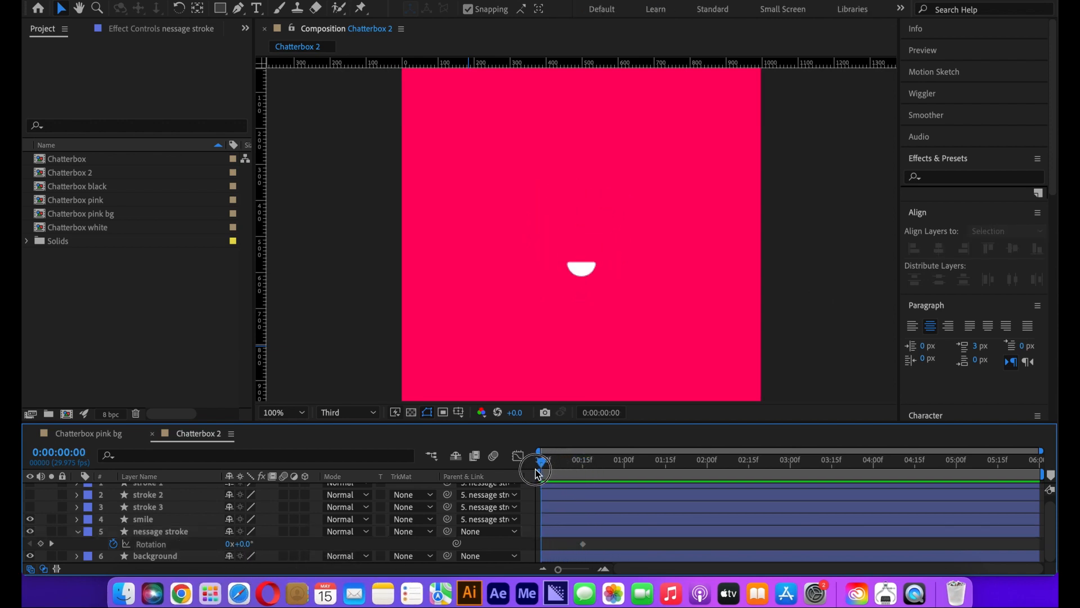
pyautogui.click(247, 544)
pyautogui.moveTo(247, 544); pyautogui.dragTo(258, 544)
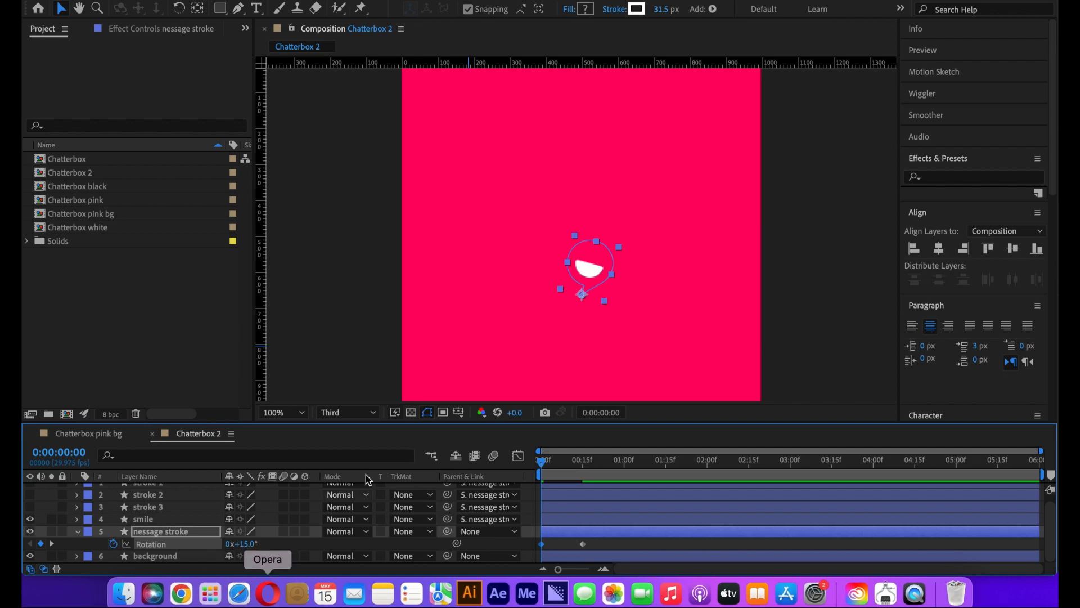
pyautogui.moveTo(548, 470); pyautogui.dragTo(583, 470)
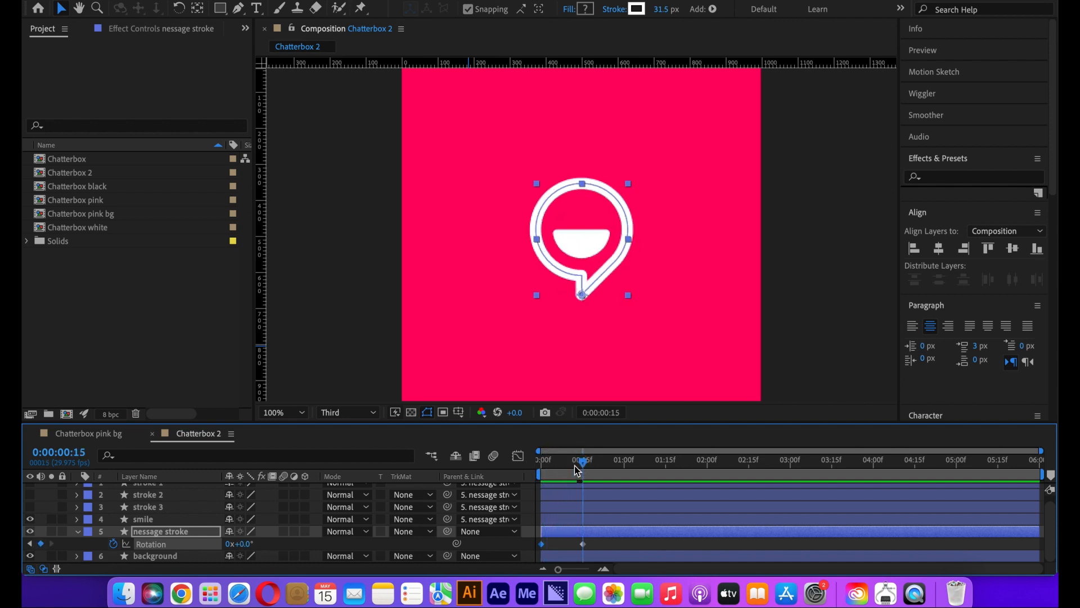
pyautogui.click(244, 545)
pyautogui.click(289, 543)
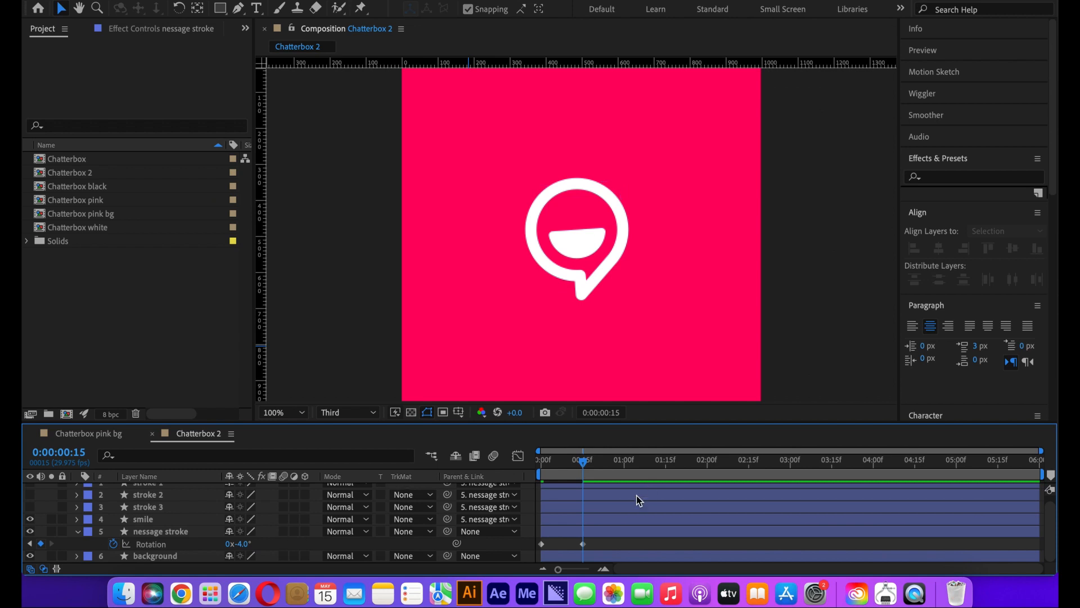
# Keyframe the layer's Rotation at 2° at 0:00:00:24 and at 0° at 0:00:01:01.
pyautogui.moveTo(584, 462); pyautogui.dragTo(610, 466)
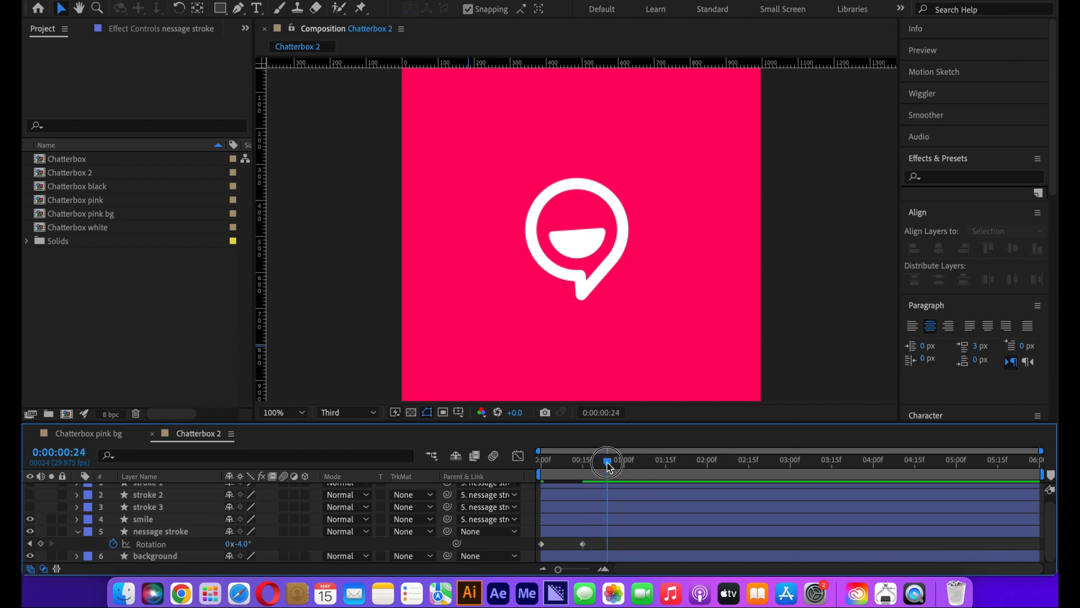
pyautogui.click(245, 544)
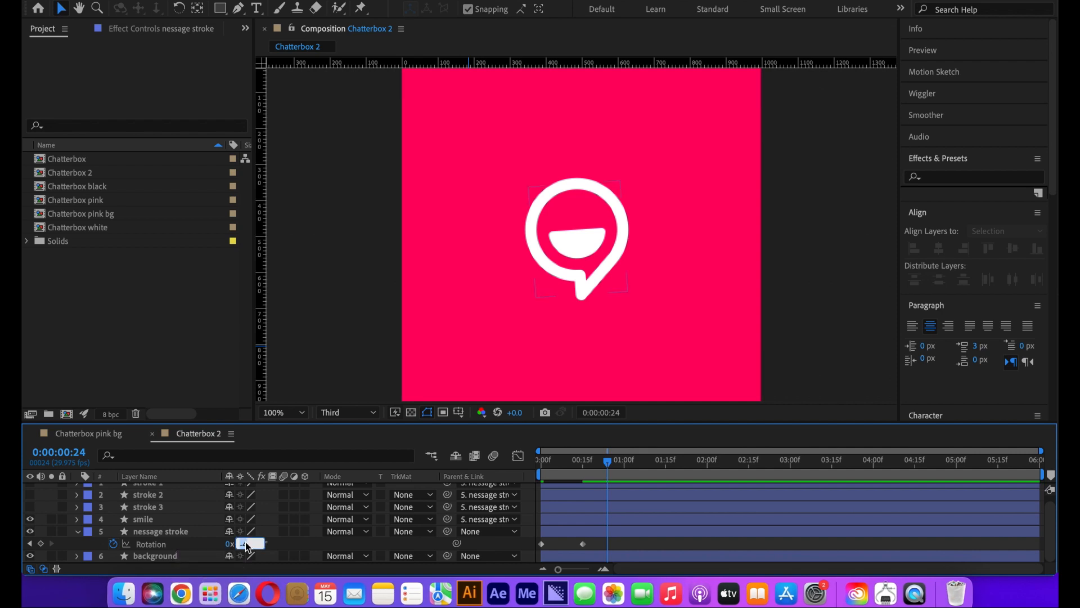
pyautogui.press('Return')
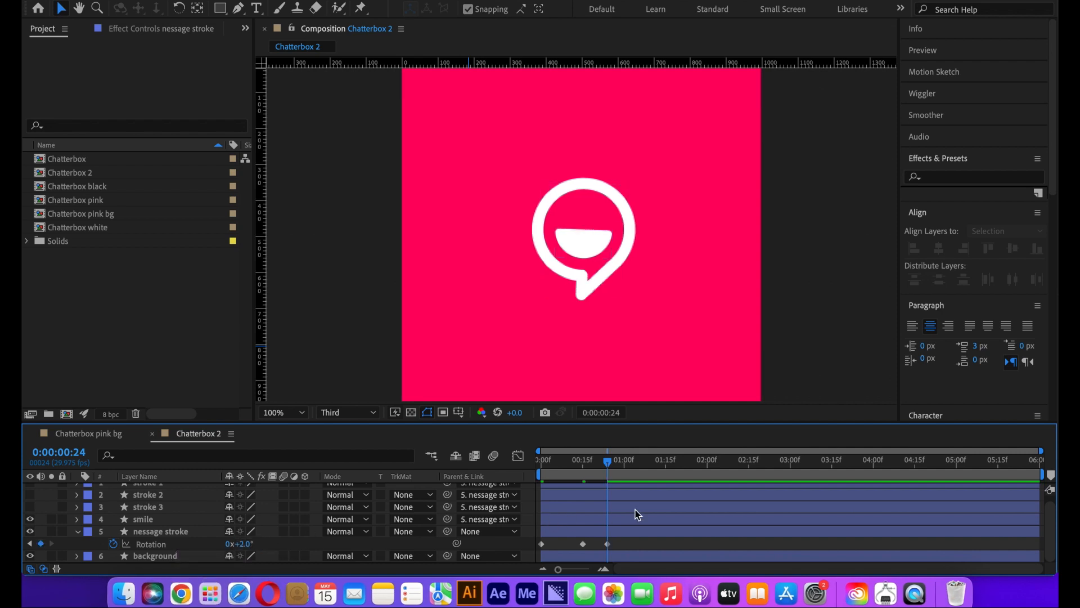
pyautogui.moveTo(607, 462); pyautogui.dragTo(625, 467)
pyautogui.click(248, 544)
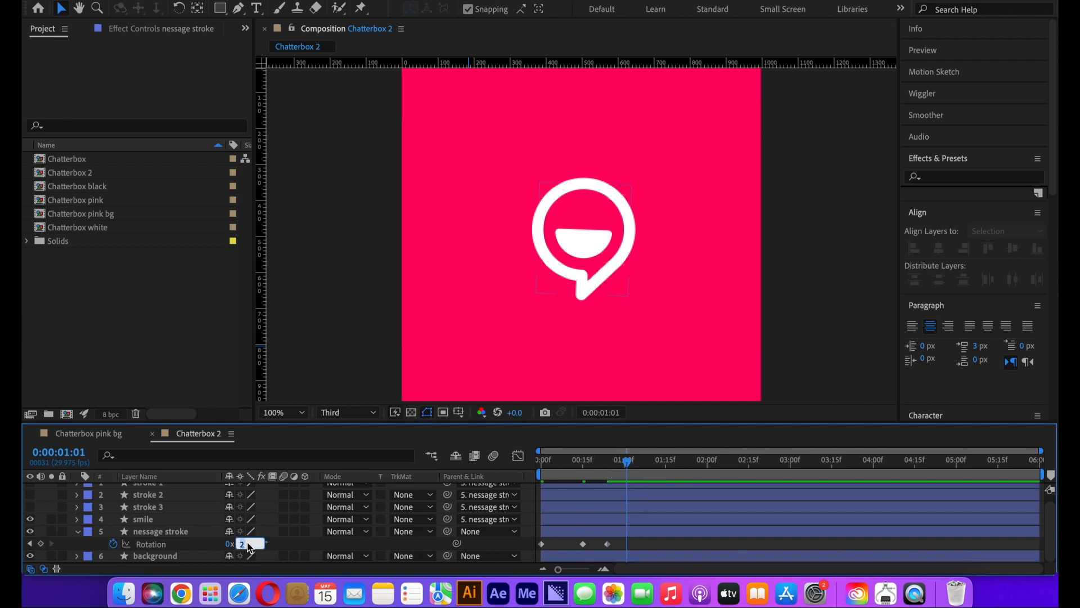
pyautogui.press('Return')
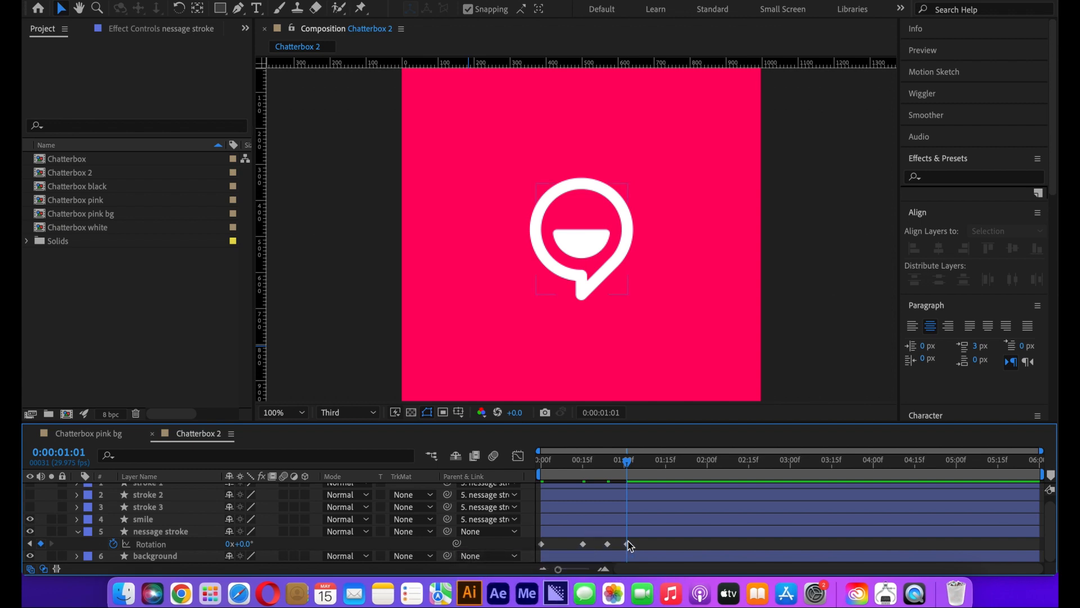
# Apply Easy Ease to all four Rotation keyframes and preview the wobble from the start.
pyautogui.moveTo(643, 547); pyautogui.dragTo(535, 557)
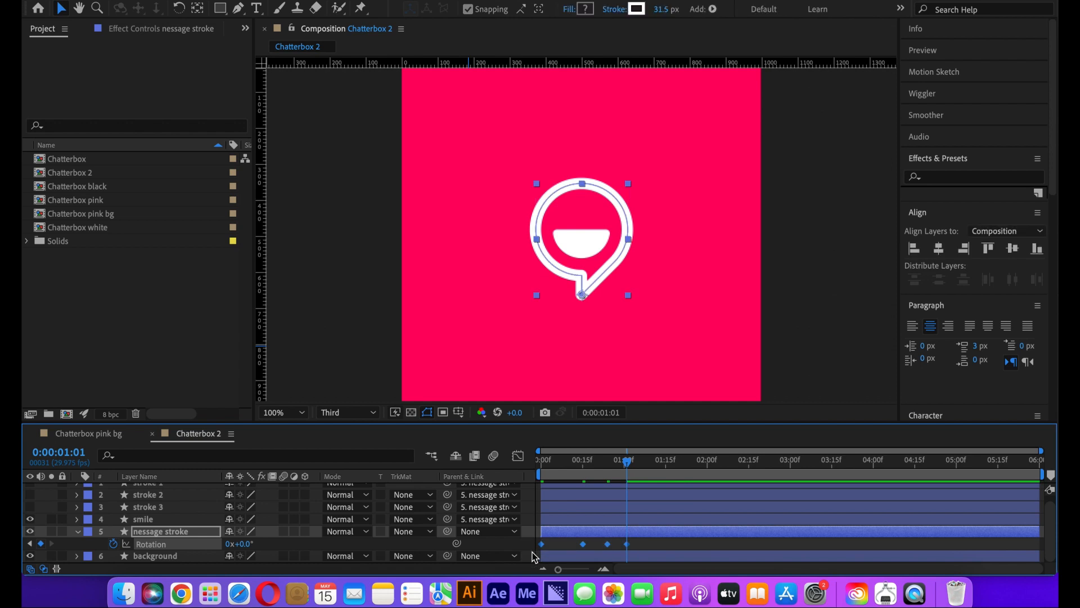
pyautogui.moveTo(617, 463); pyautogui.dragTo(464, 483)
pyautogui.press('space')
pyautogui.press('space')
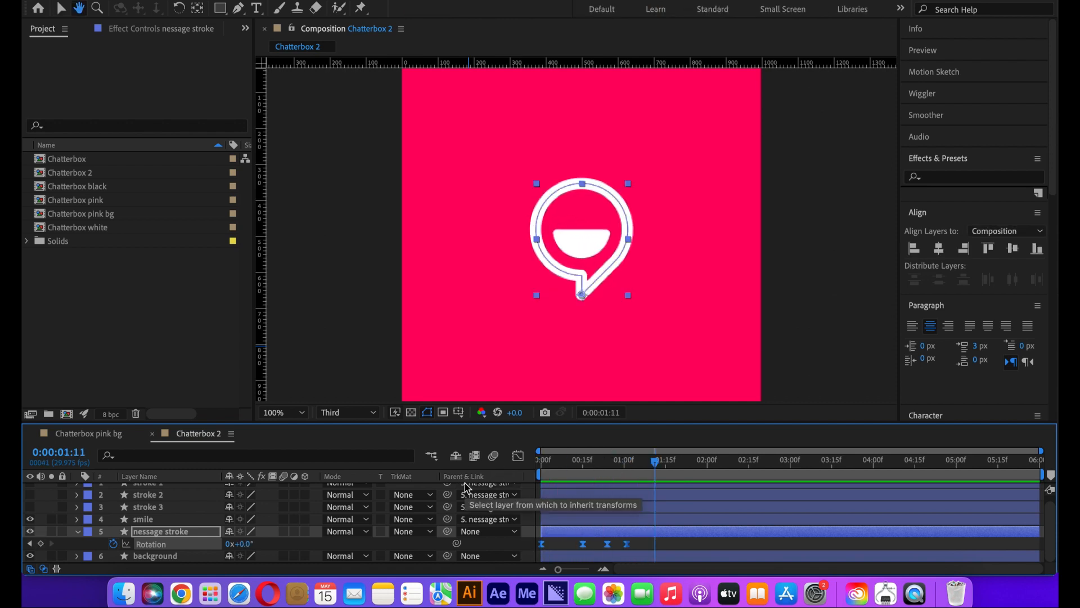
# Replay the speech bubble's eased rotation from the first frame and scrub back through it to 0:00:00:08.
pyautogui.click(643, 548)
pyautogui.moveTo(642, 542); pyautogui.dragTo(603, 553)
pyautogui.moveTo(642, 463); pyautogui.dragTo(456, 495)
pyautogui.press('space')
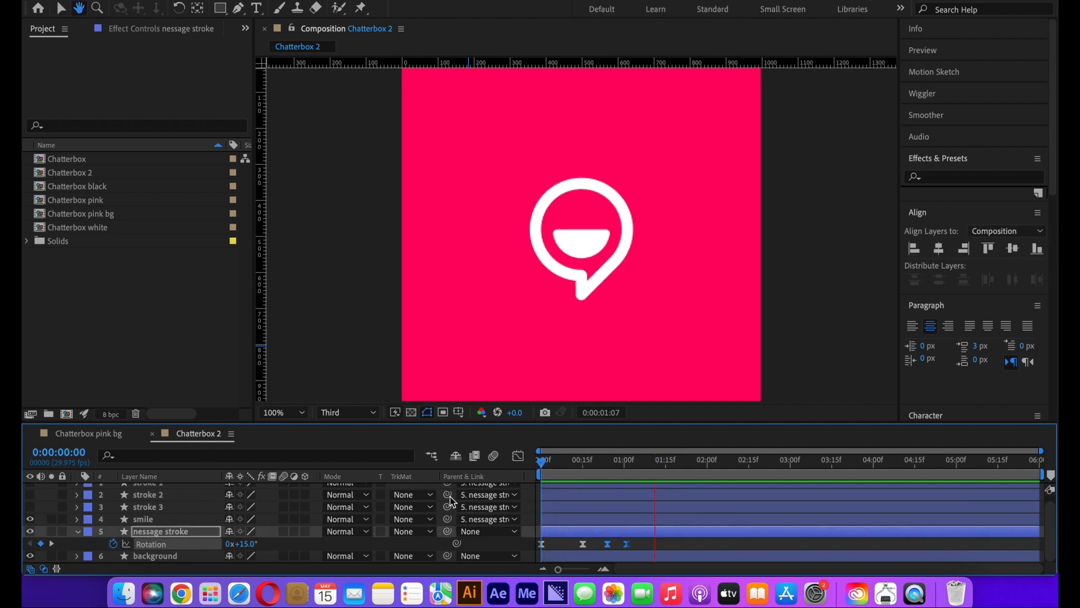
pyautogui.press('space')
pyautogui.click(646, 547)
pyautogui.moveTo(655, 468); pyautogui.dragTo(566, 476)
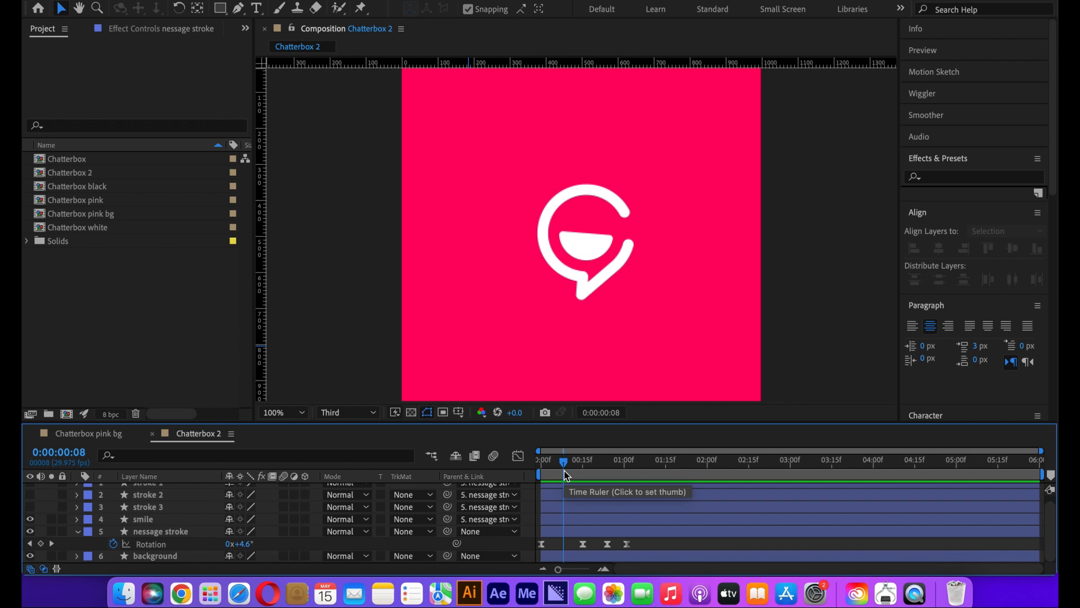
# Check the smile's shape in the Chatterbox pink bg reference composition around 0:00:00:27, and return to Chatterbox 2.
pyautogui.click(90, 433)
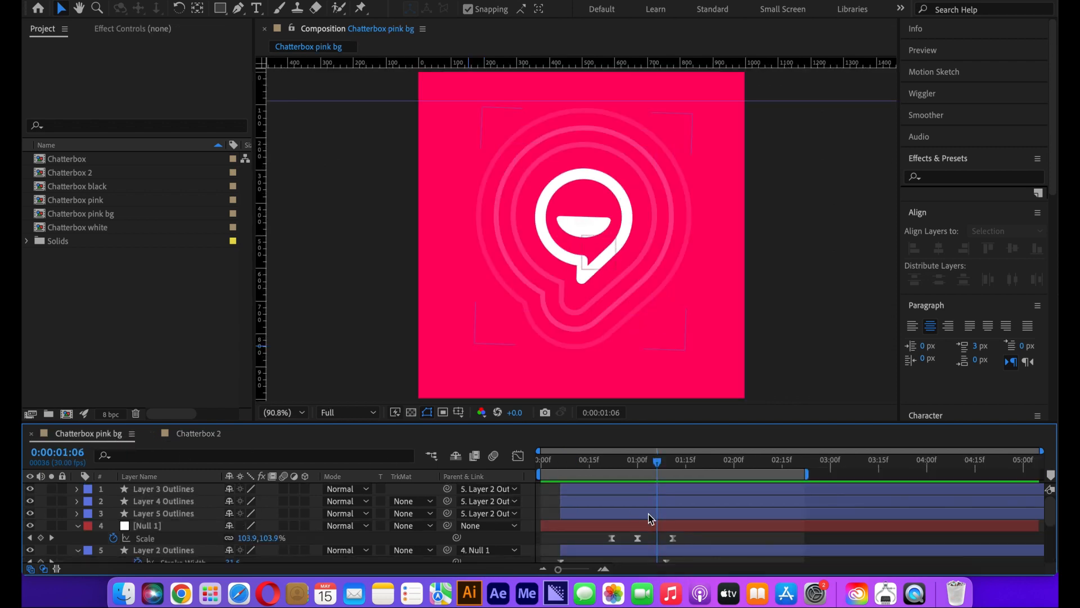
pyautogui.moveTo(658, 463); pyautogui.dragTo(628, 467)
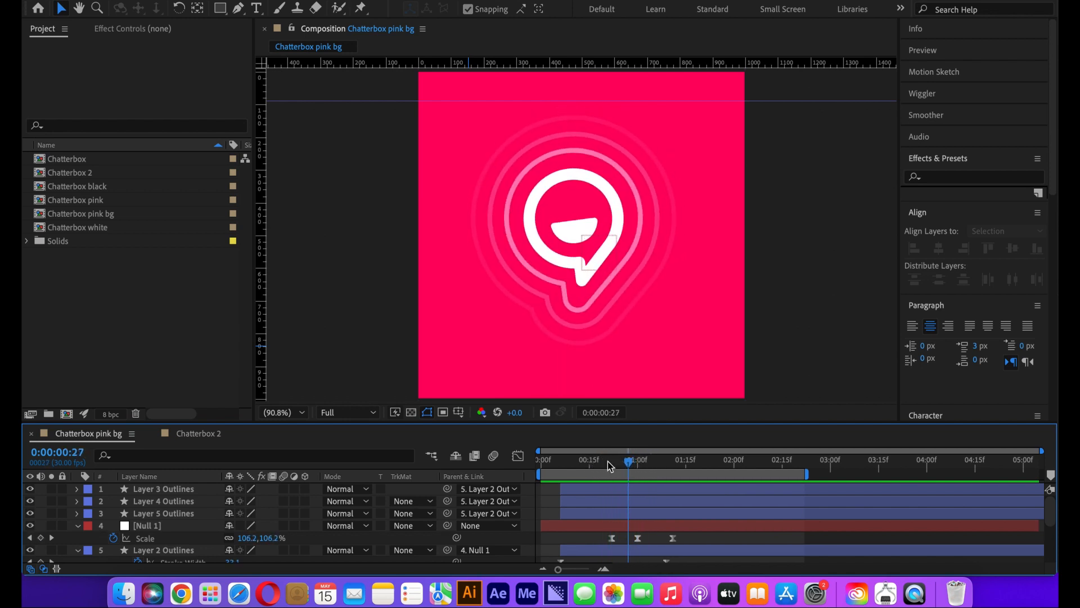
pyautogui.click(209, 433)
# Keyframe the smile layer's Path at 0:00:00:05 and, with the same shape, at 0:00:00:13.
pyautogui.press('.')
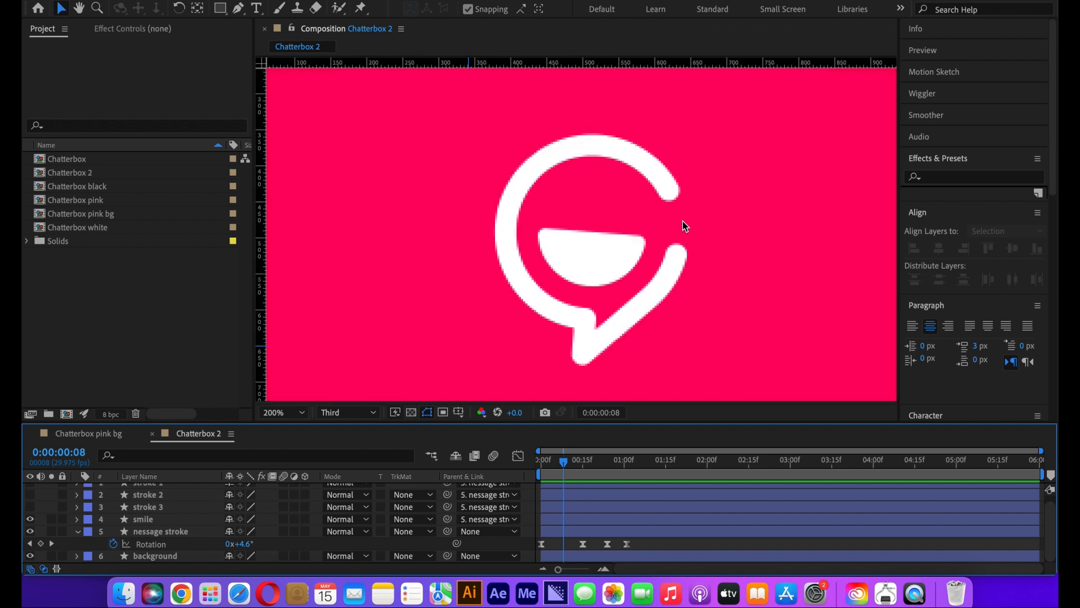
pyautogui.click(598, 264)
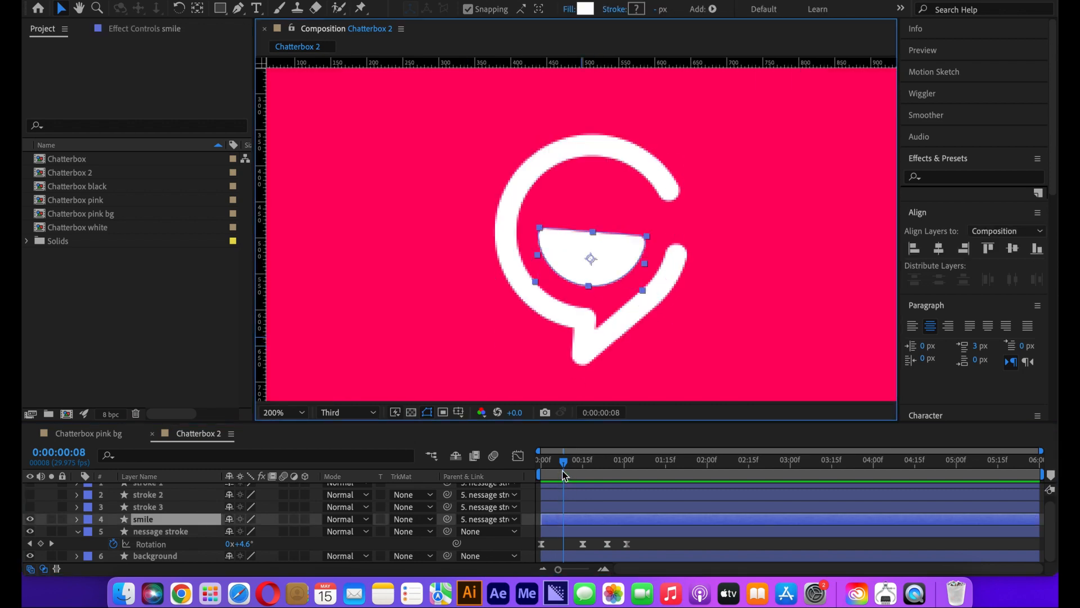
pyautogui.moveTo(565, 476)
pyautogui.mouseDown()
pyautogui.moveTo(543, 472)
pyautogui.moveTo(557, 473)
pyautogui.mouseUp()
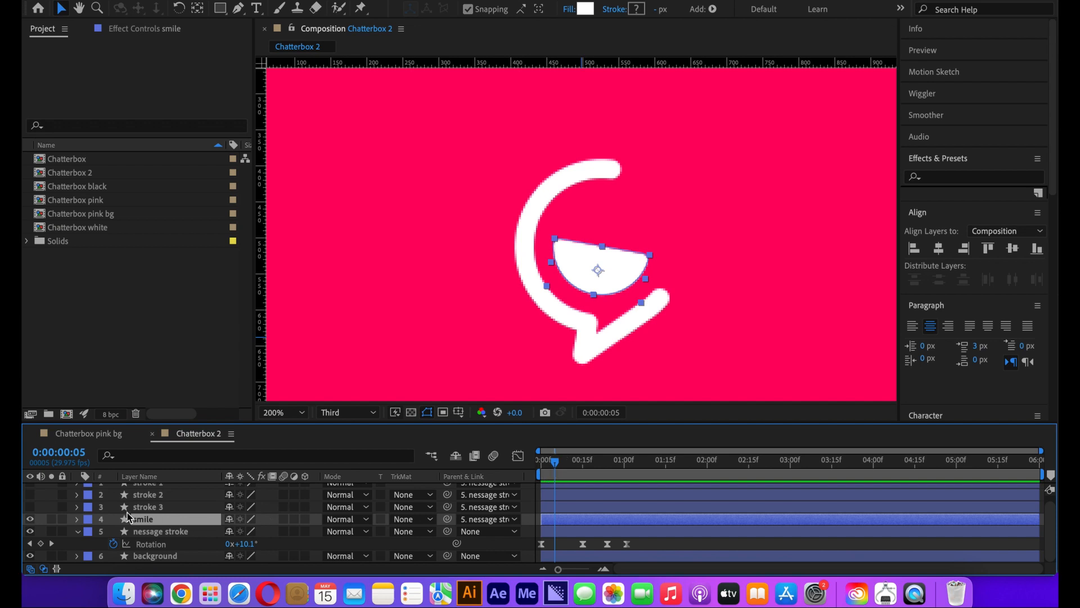
pyautogui.click(76, 519)
pyautogui.click(114, 527)
pyautogui.click(138, 538)
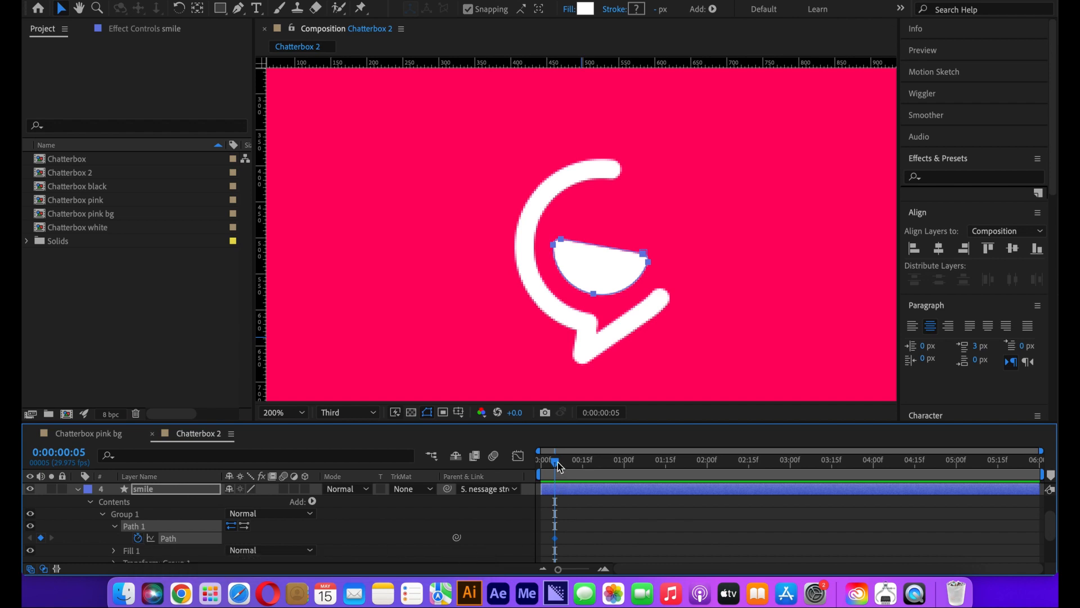
pyautogui.moveTo(558, 461); pyautogui.dragTo(583, 467)
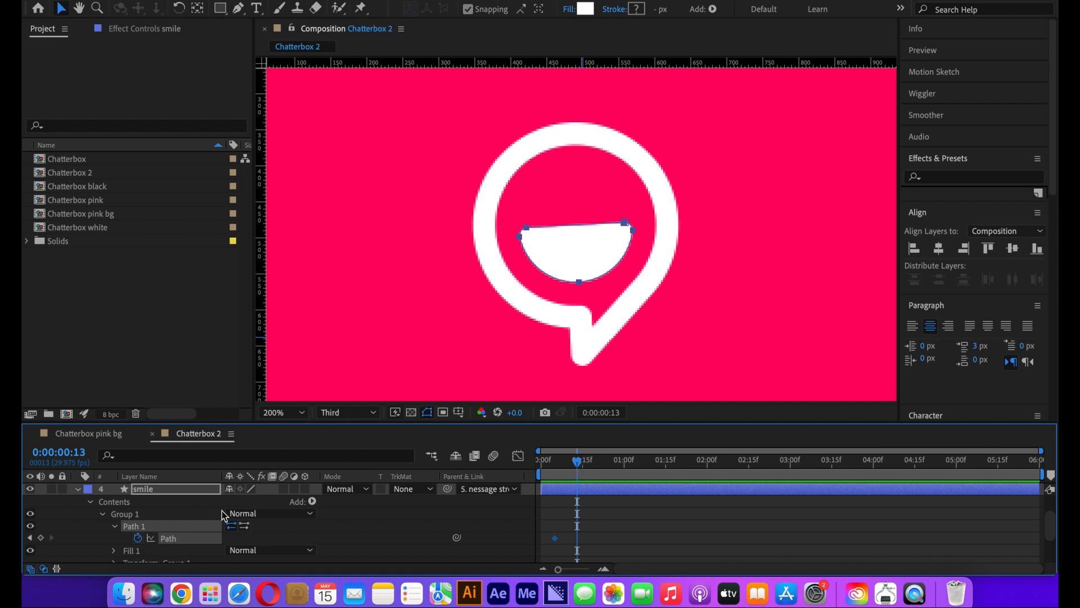
pyautogui.click(41, 538)
# Narrow the smile's path at 0:00:00:05 by moving its upper corner points inward from both sides.
pyautogui.moveTo(580, 462); pyautogui.dragTo(557, 470)
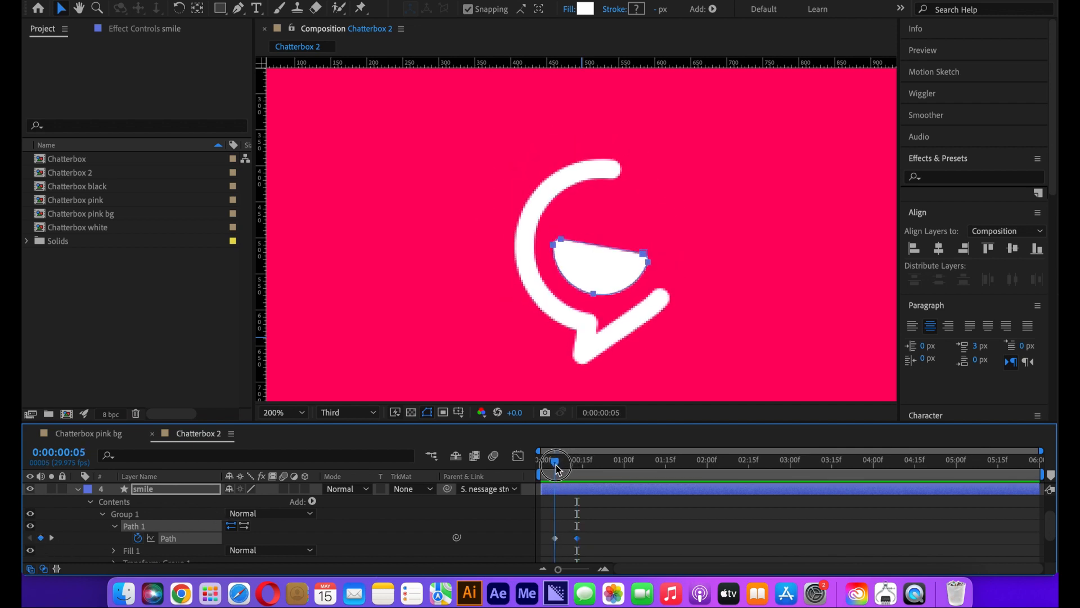
pyautogui.press('.')
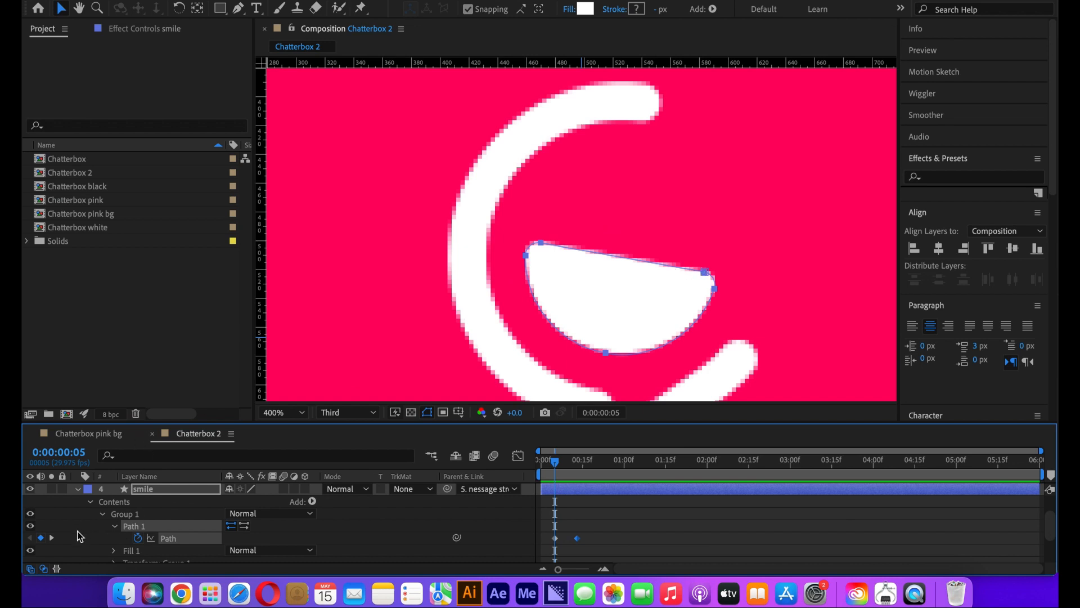
pyautogui.click(138, 527)
pyautogui.moveTo(752, 263); pyautogui.dragTo(664, 332)
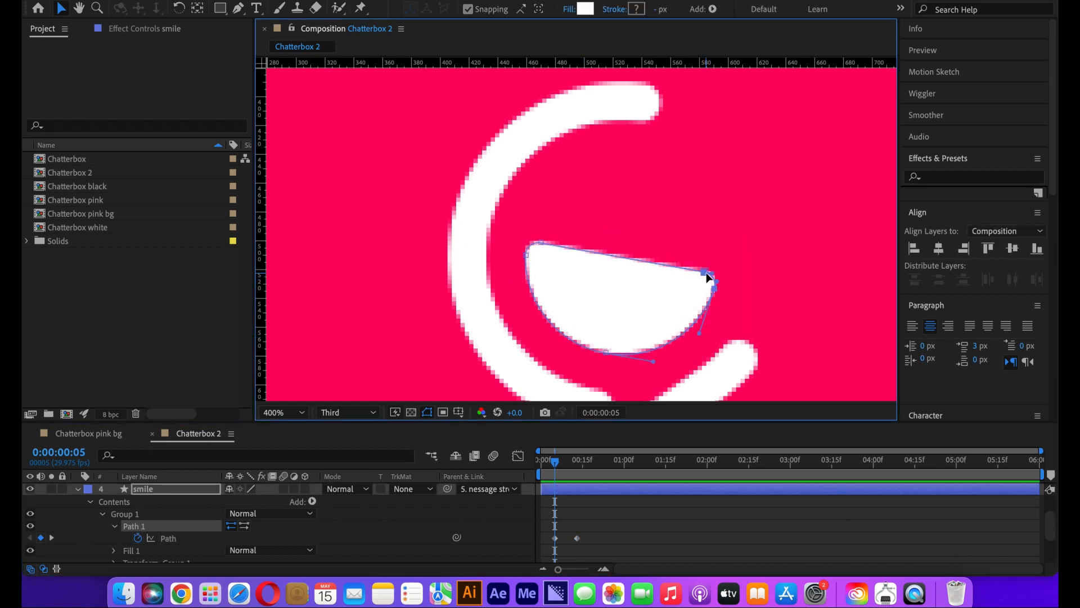
pyautogui.moveTo(708, 275); pyautogui.dragTo(656, 269)
pyautogui.moveTo(559, 229); pyautogui.dragTo(582, 253)
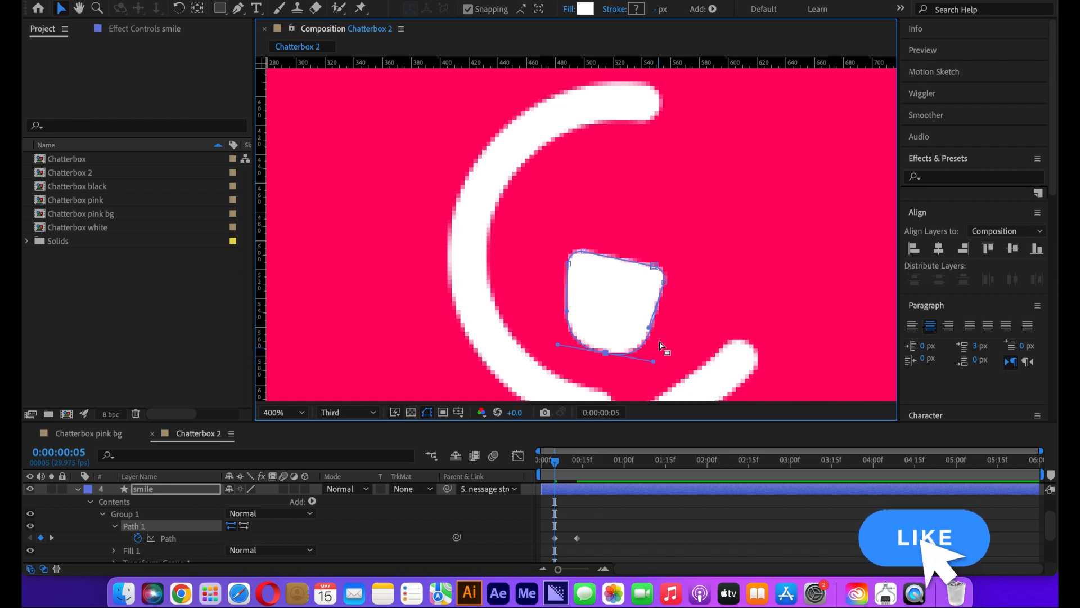
pyautogui.moveTo(685, 259); pyautogui.dragTo(671, 285)
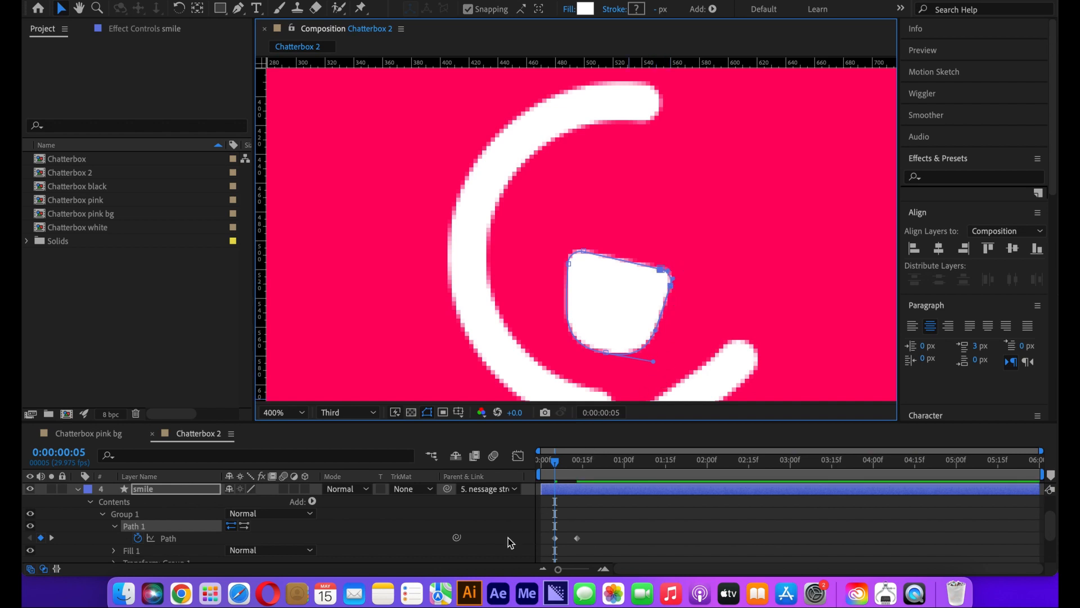
# Move the smile's second Path keyframe to 0:00:00:22 and paste a copy of it at 0:00:00:13.
pyautogui.click(567, 478)
pyautogui.moveTo(560, 468); pyautogui.dragTo(579, 468)
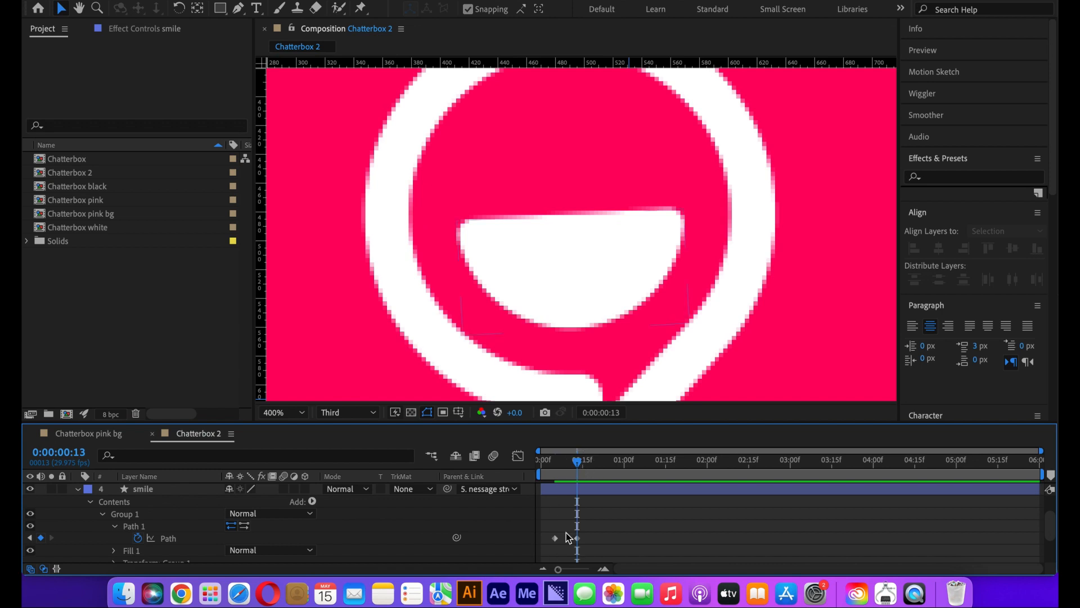
pyautogui.moveTo(577, 538); pyautogui.dragTo(602, 540)
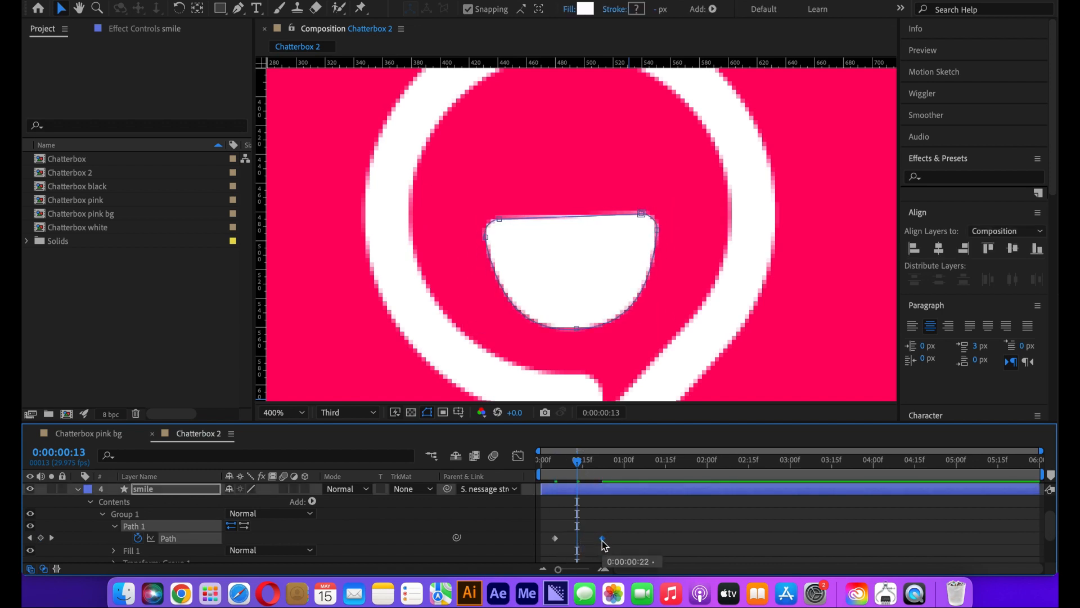
pyautogui.hotkey('ctrl', 'c')
pyautogui.hotkey('ctrl', 'v')
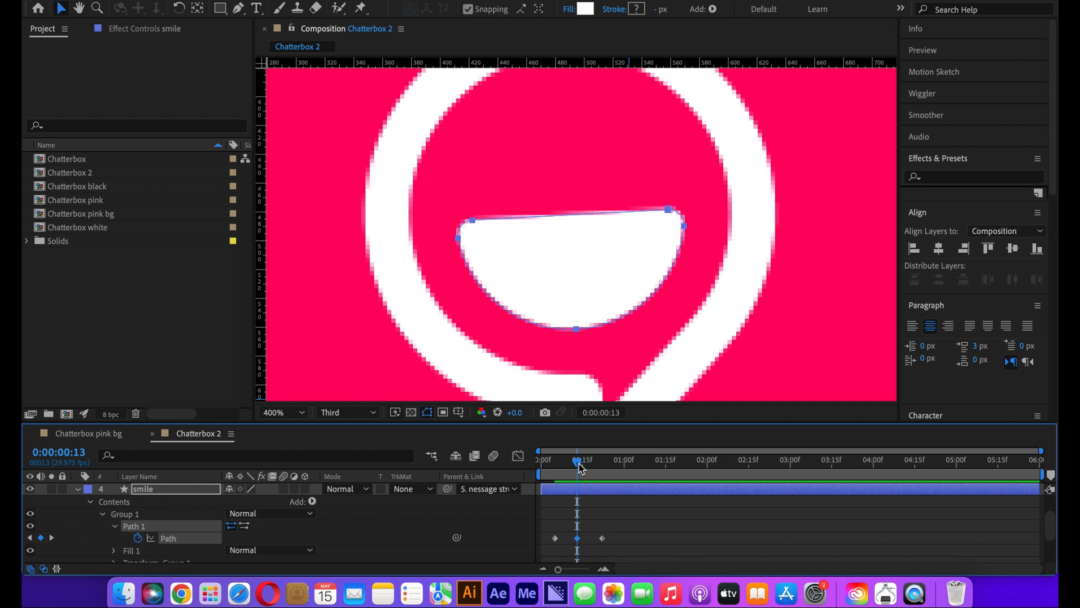
# Widen the smile's path at 0:00:00:13 by moving its upper corner points outward on both sides, and preview the animation.
pyautogui.moveTo(580, 463); pyautogui.dragTo(602, 463)
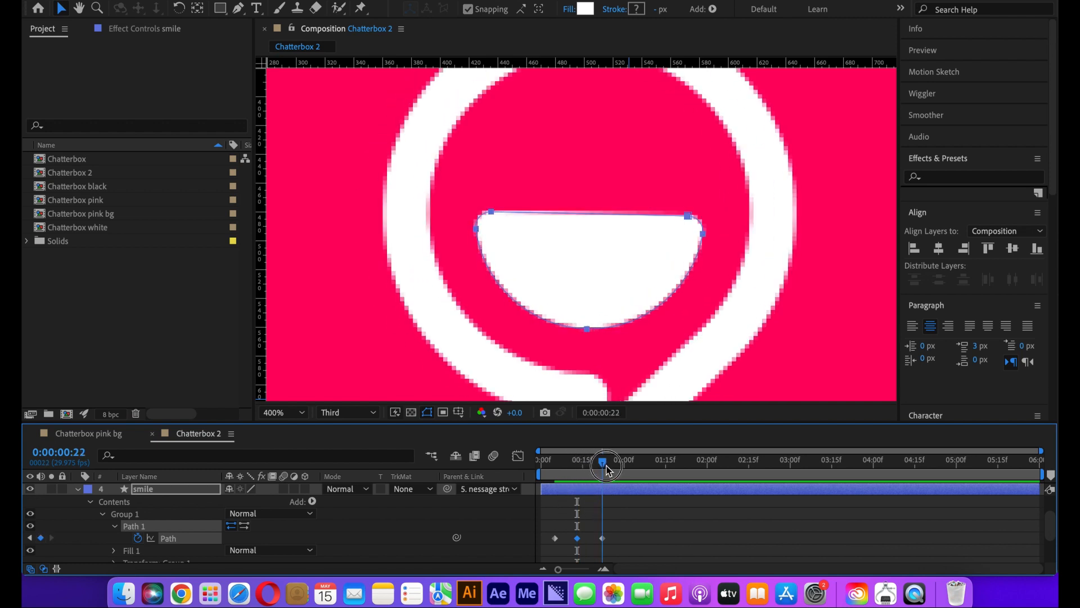
pyautogui.click(602, 538)
pyautogui.moveTo(602, 463); pyautogui.dragTo(578, 462)
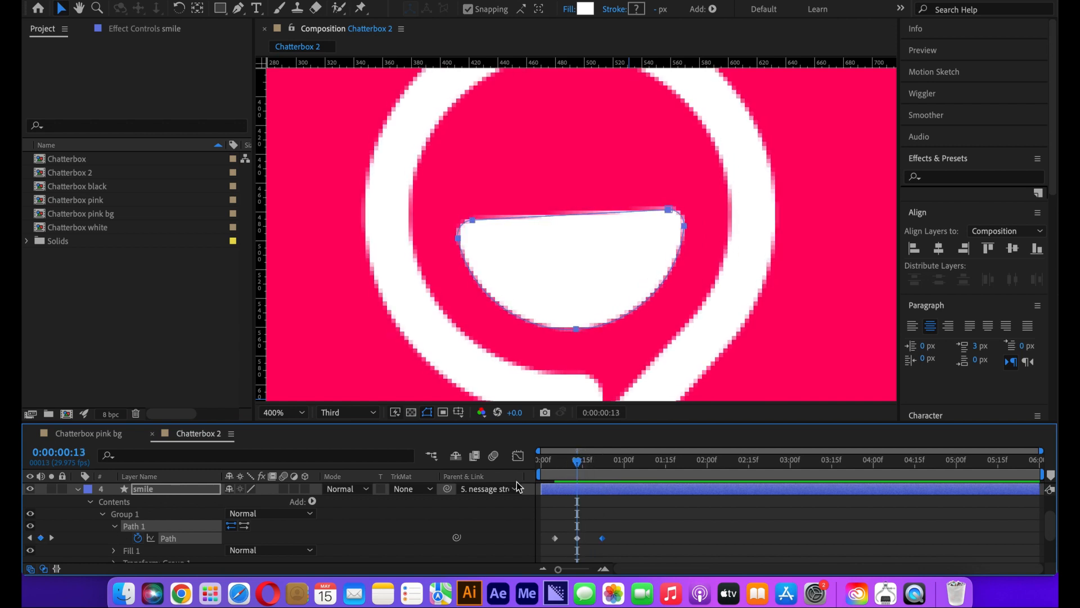
pyautogui.click(315, 536)
pyautogui.click(167, 527)
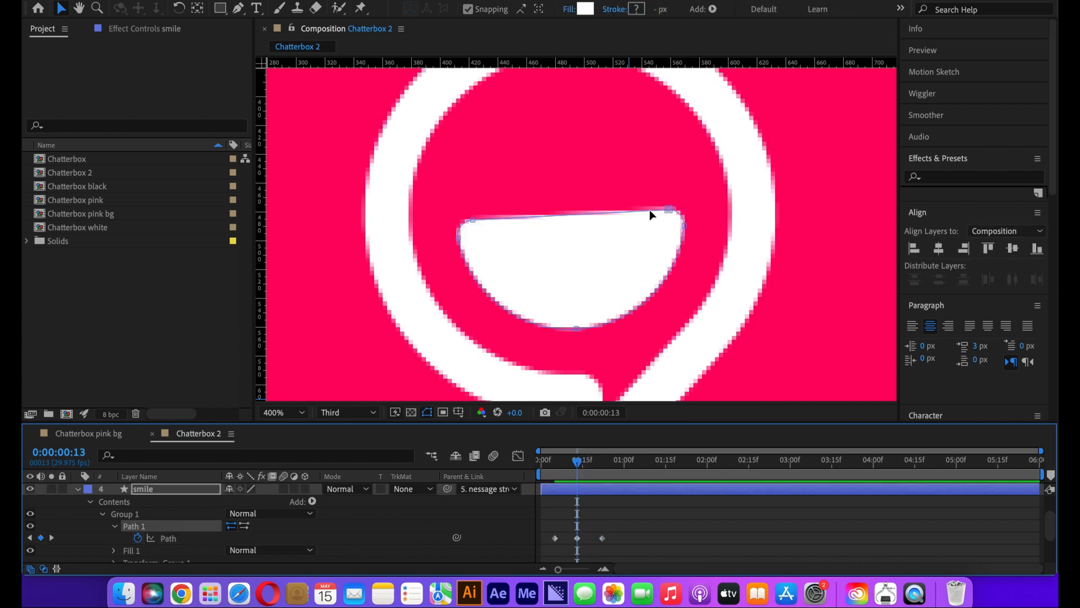
pyautogui.click(684, 225)
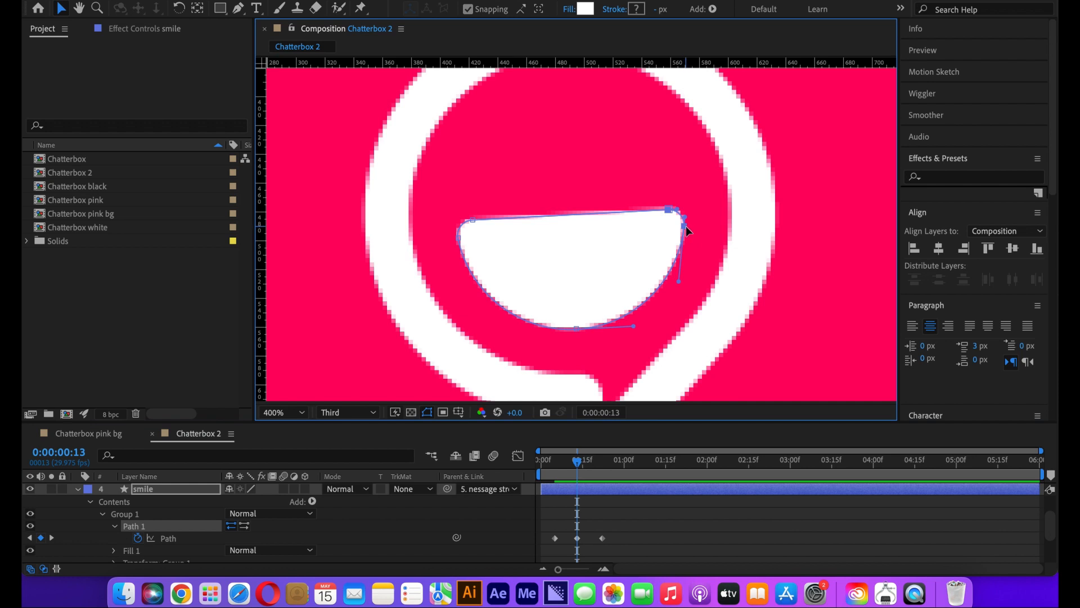
pyautogui.moveTo(686, 225); pyautogui.dragTo(703, 229)
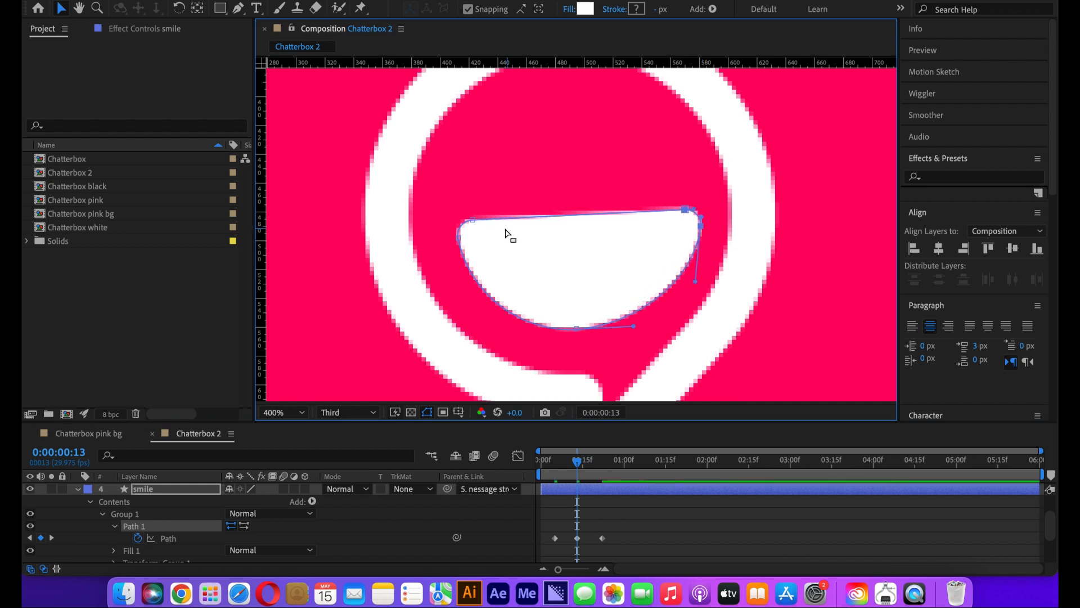
pyautogui.moveTo(489, 208); pyautogui.dragTo(437, 267)
pyautogui.moveTo(471, 221); pyautogui.dragTo(453, 223)
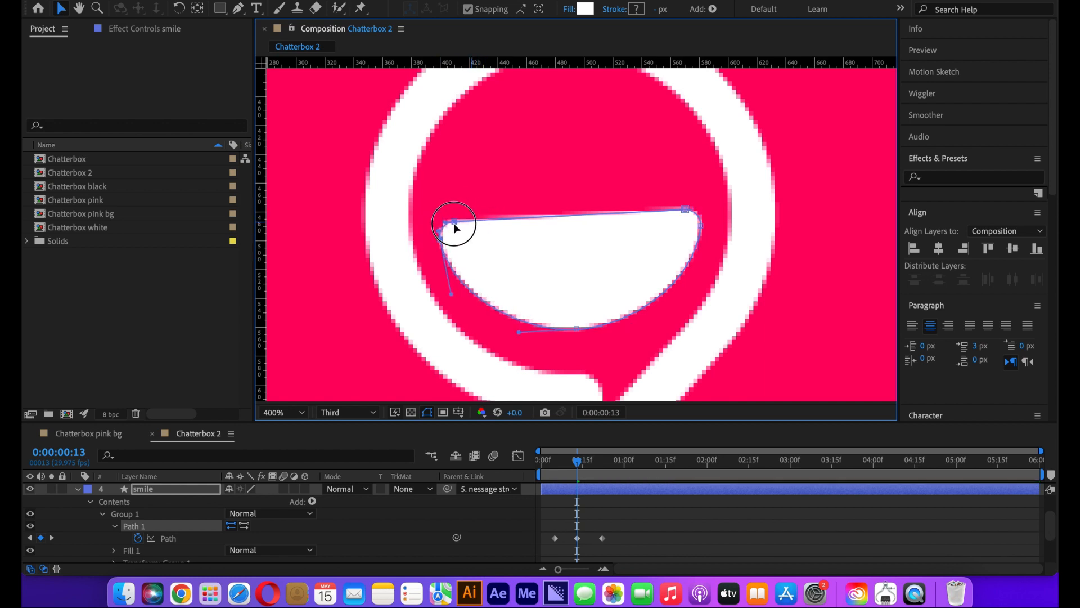
pyautogui.click(572, 461)
pyautogui.press('space')
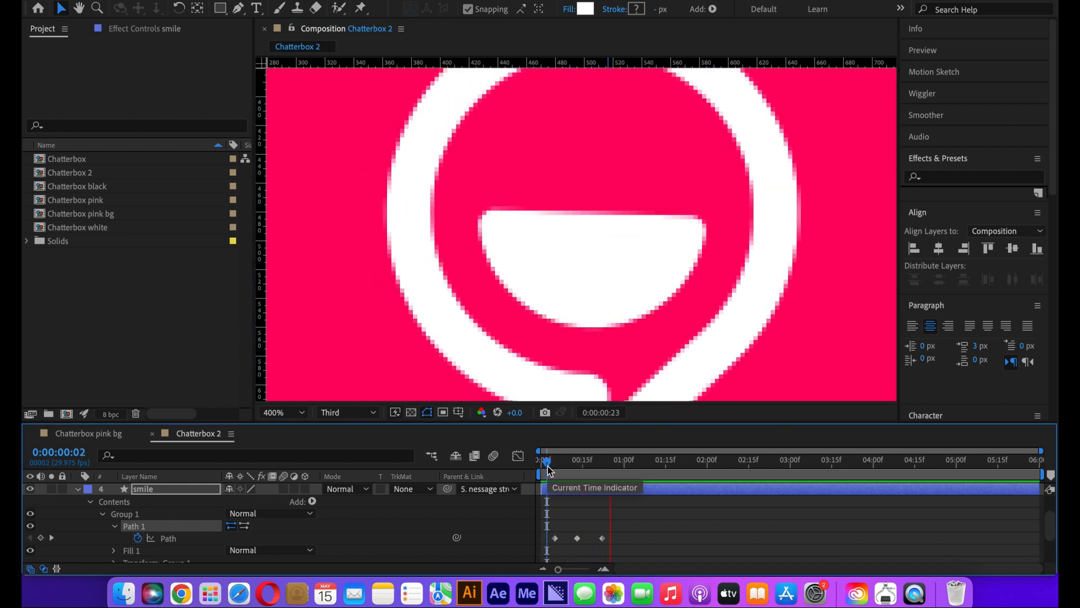
# Apply Easy Ease to all three of the smile's Path keyframes and play the animation back.
pyautogui.moveTo(608, 523); pyautogui.dragTo(536, 558)
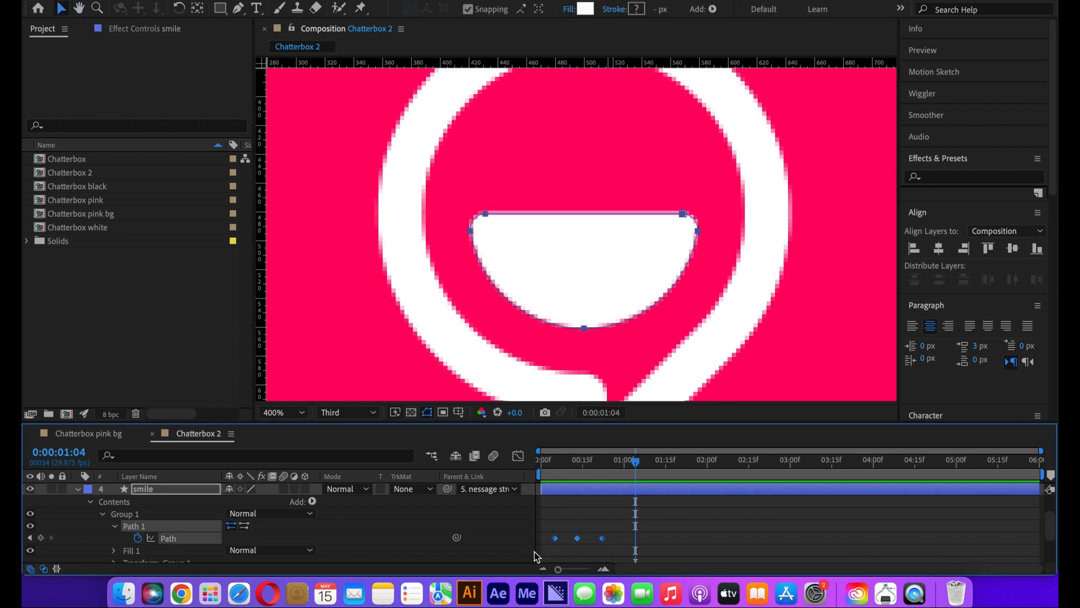
pyautogui.press('F9')
pyautogui.moveTo(636, 462); pyautogui.dragTo(549, 463)
pyautogui.scroll(-3, 628, 283)
pyautogui.press('space')
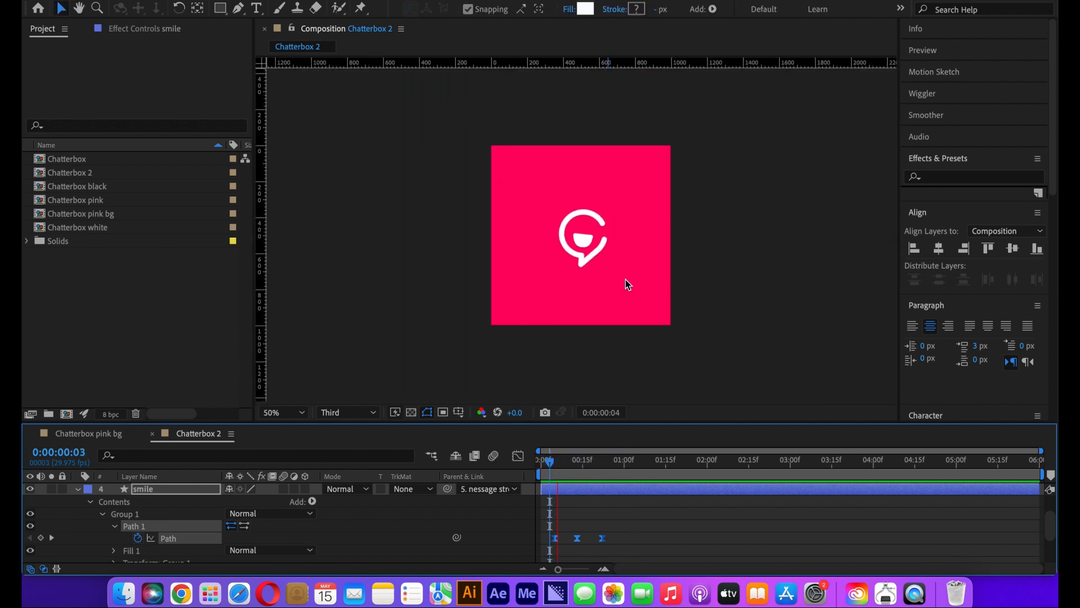
pyautogui.press('space')
# Flatten the smile at 0:00:00:13 by raising the bottom point of its path slightly, and preview the result.
pyautogui.scroll(4, 624, 314)
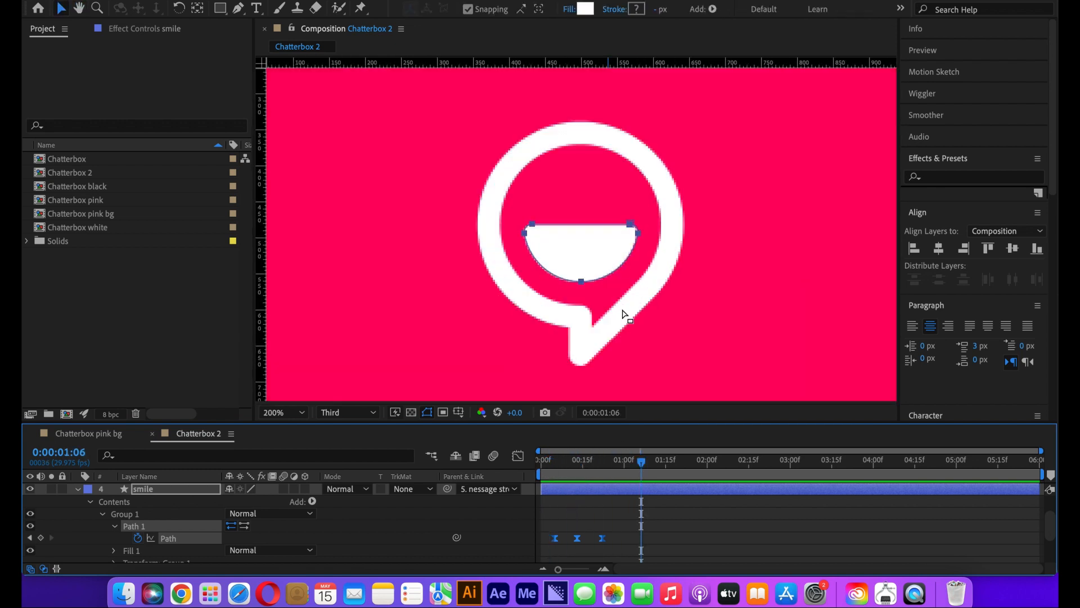
pyautogui.moveTo(642, 463); pyautogui.dragTo(580, 476)
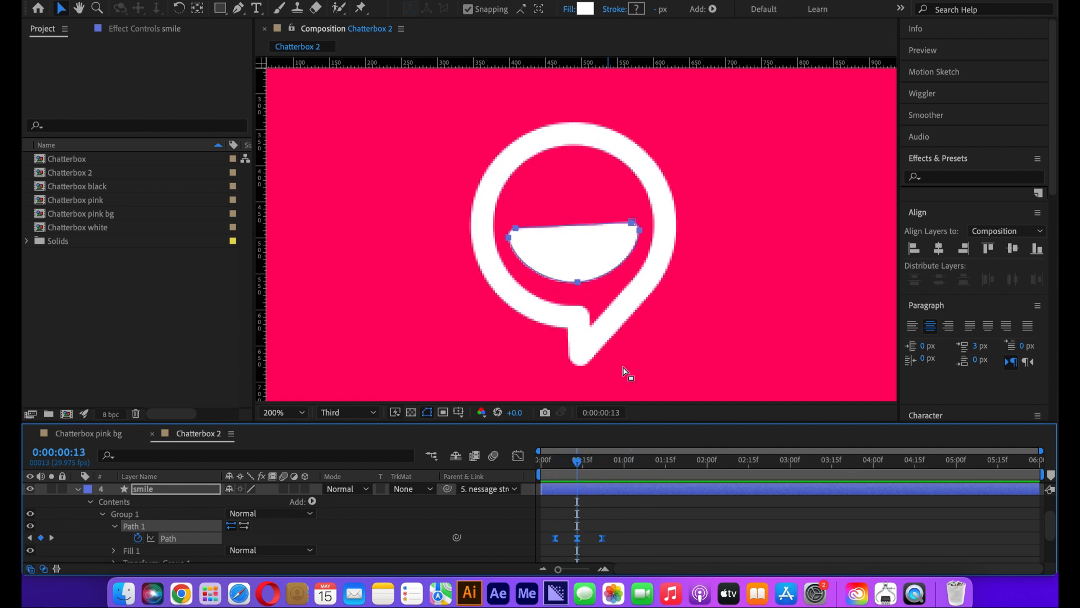
pyautogui.press('.')
pyautogui.click(489, 532)
pyautogui.click(178, 529)
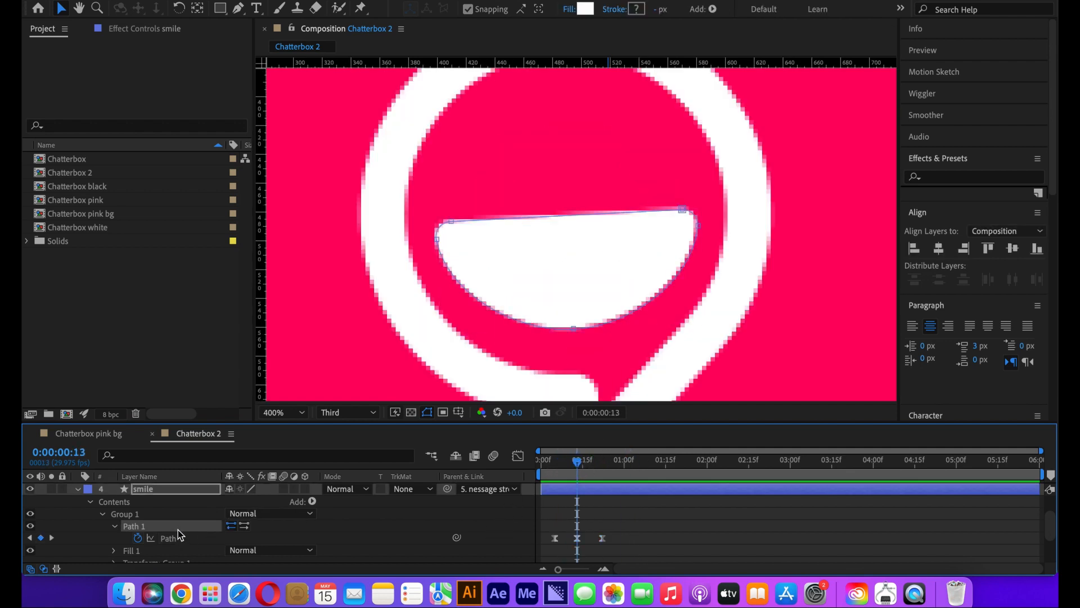
pyautogui.moveTo(573, 329); pyautogui.dragTo(573, 316)
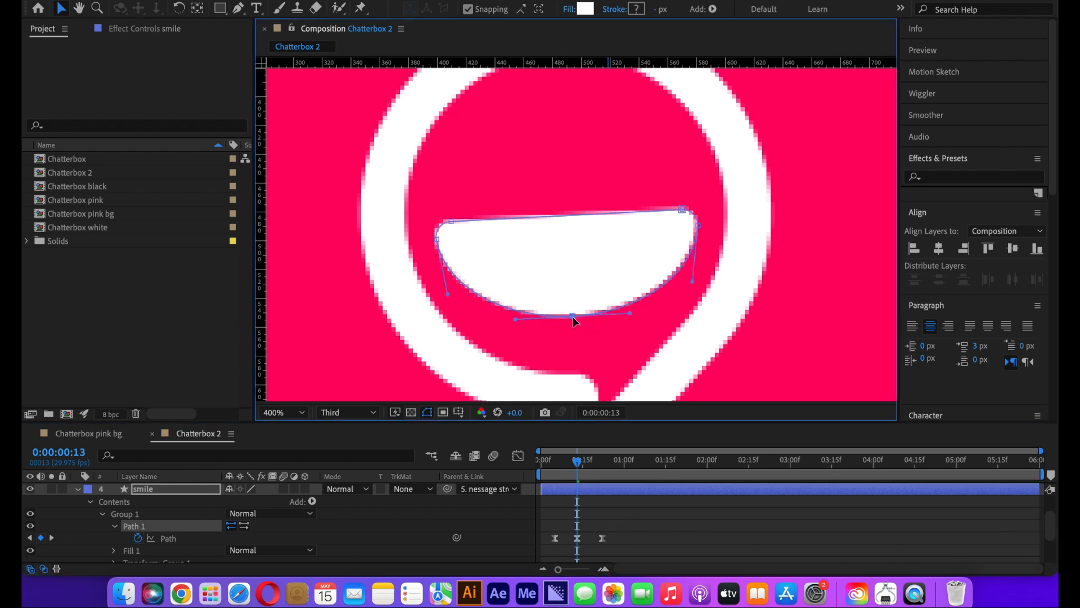
pyautogui.moveTo(577, 461); pyautogui.dragTo(544, 462)
pyautogui.scroll(-2, 649, 309)
pyautogui.press('space')
pyautogui.press('space')
# Spread out the smile's Path keyframes by moving the middle one to 0:00:00:17 and the last one to about 0:00:00:29.
pyautogui.scroll(1, 656, 294)
pyautogui.moveTo(612, 519); pyautogui.dragTo(622, 540)
pyautogui.click(612, 527)
pyautogui.click(638, 462)
pyautogui.moveTo(638, 462); pyautogui.dragTo(588, 462)
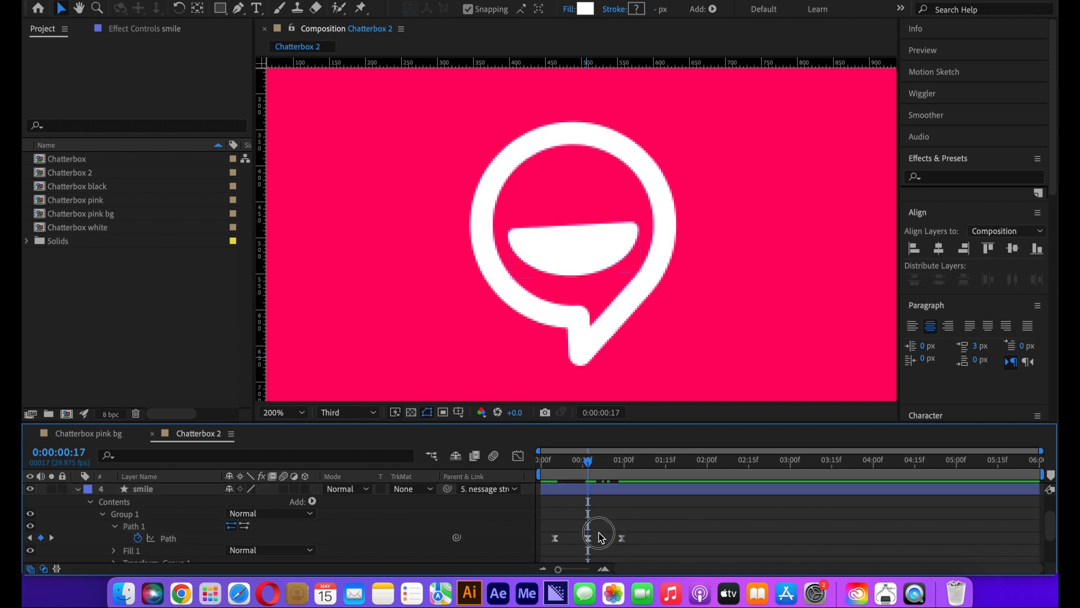
# Lengthen the influence handles of the smile's middle Path keyframe in the speed graph, and preview the smoother motion.
pyautogui.click(518, 456)
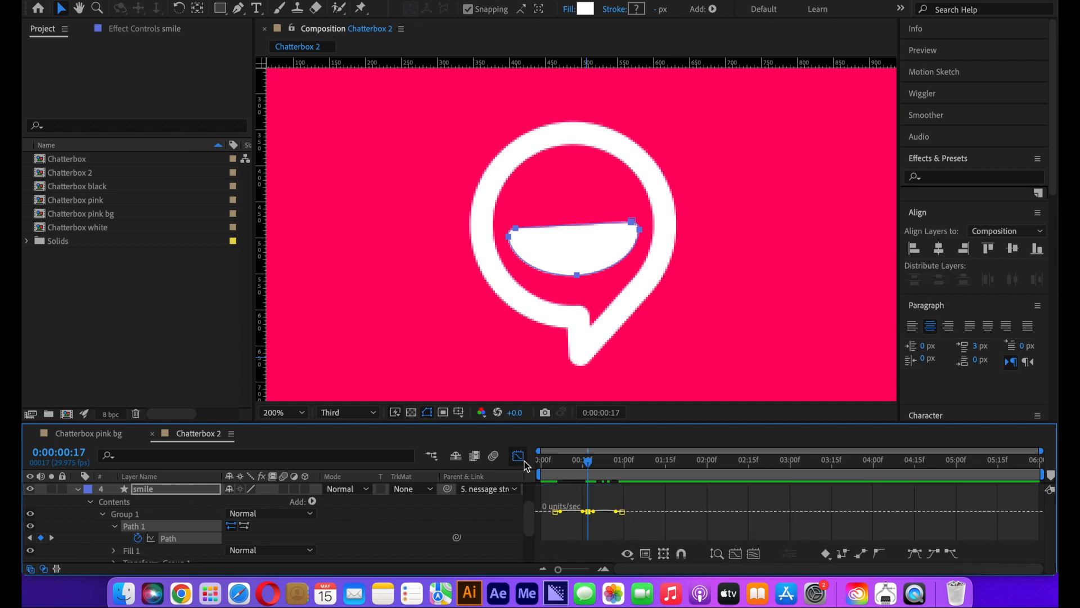
pyautogui.click(575, 569)
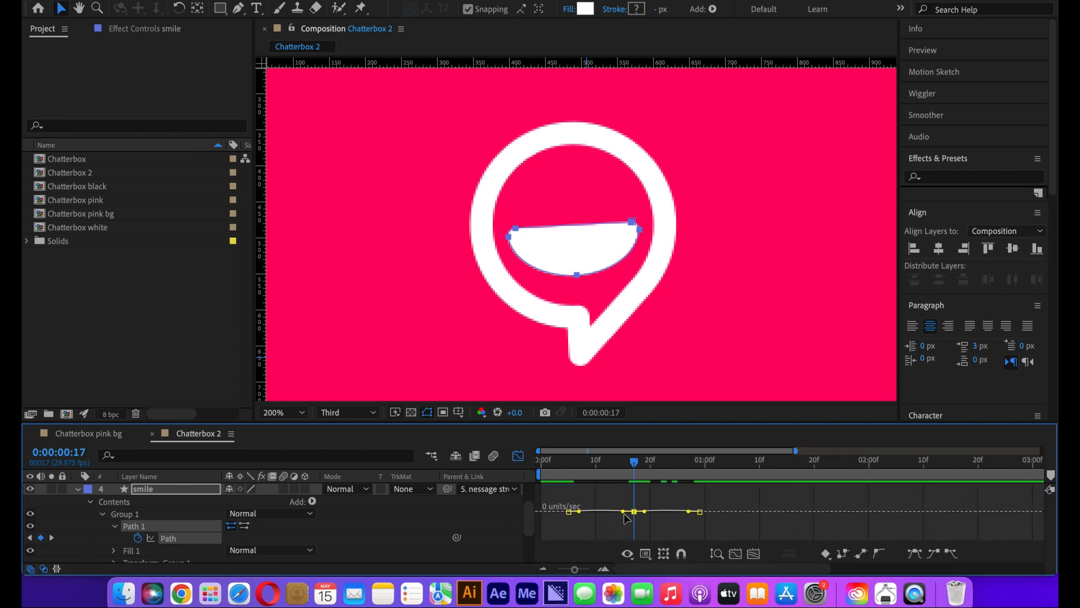
pyautogui.moveTo(623, 512); pyautogui.dragTo(661, 512)
pyautogui.moveTo(639, 465); pyautogui.dragTo(561, 474)
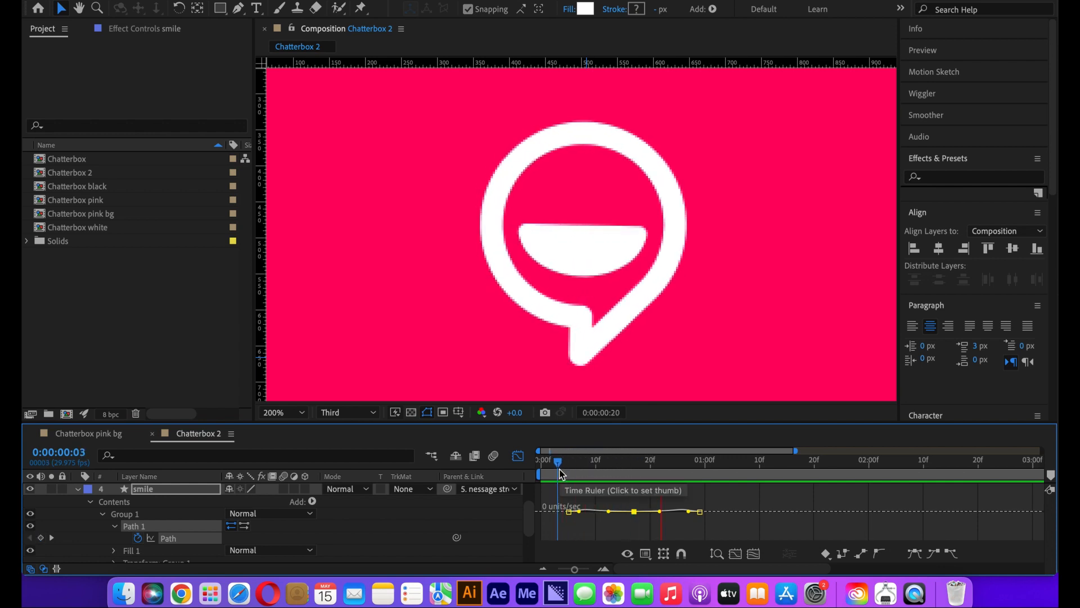
pyautogui.press('space')
pyautogui.click(517, 457)
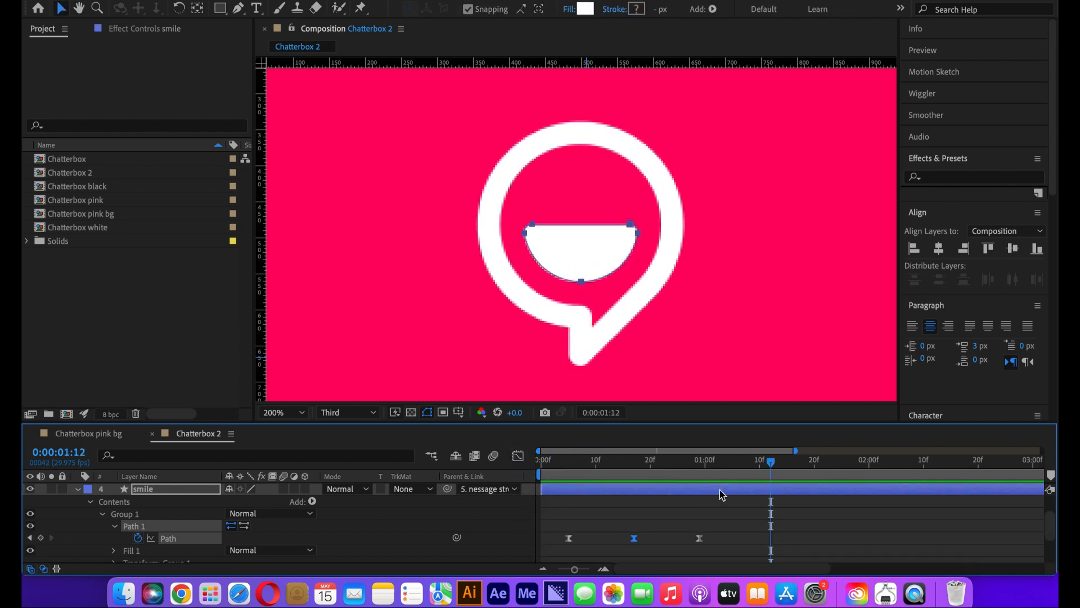
pyautogui.moveTo(731, 461); pyautogui.dragTo(534, 472)
pyautogui.scroll(-3, 598, 244)
pyautogui.press('space')
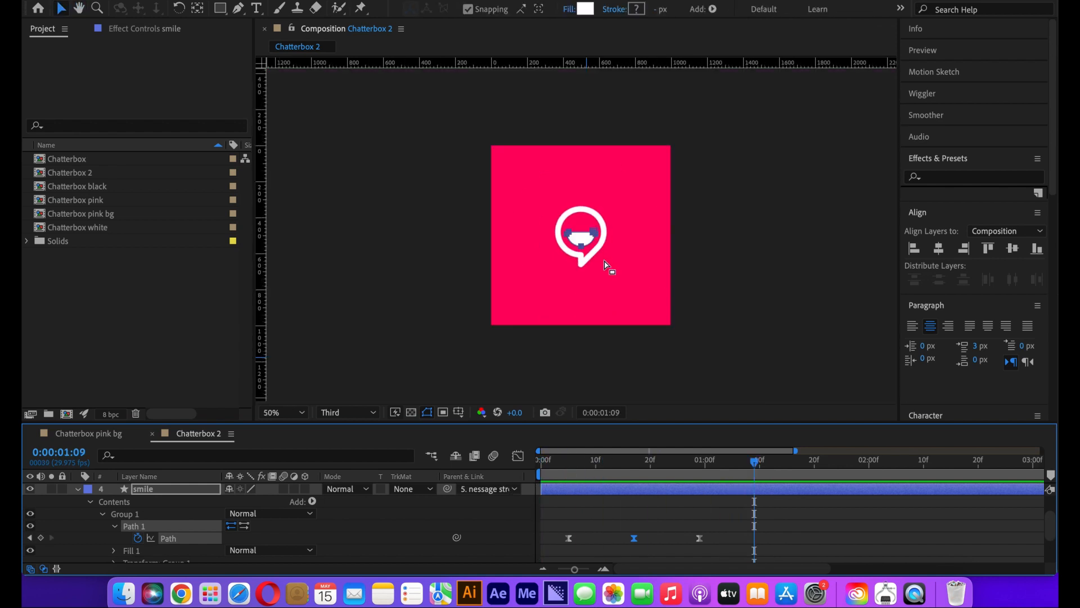
# Keyframe the smile layer's Scale at 100% at 0:00:00:05 and 0% at 0:00:00:00, and preview it.
pyautogui.scroll(3, 606, 261)
pyautogui.moveTo(749, 469); pyautogui.dragTo(571, 489)
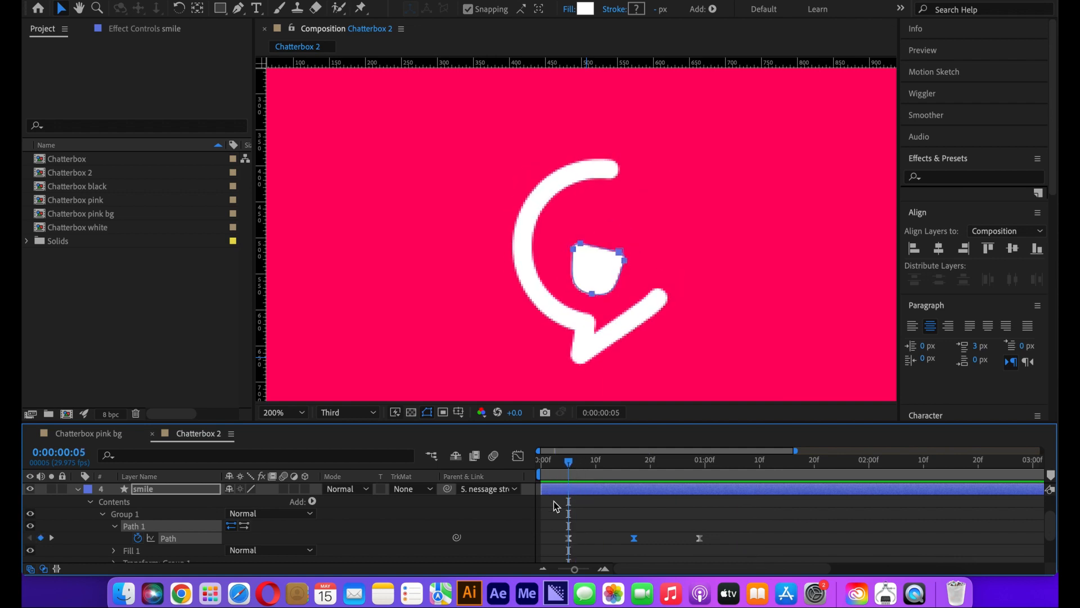
pyautogui.click(527, 531)
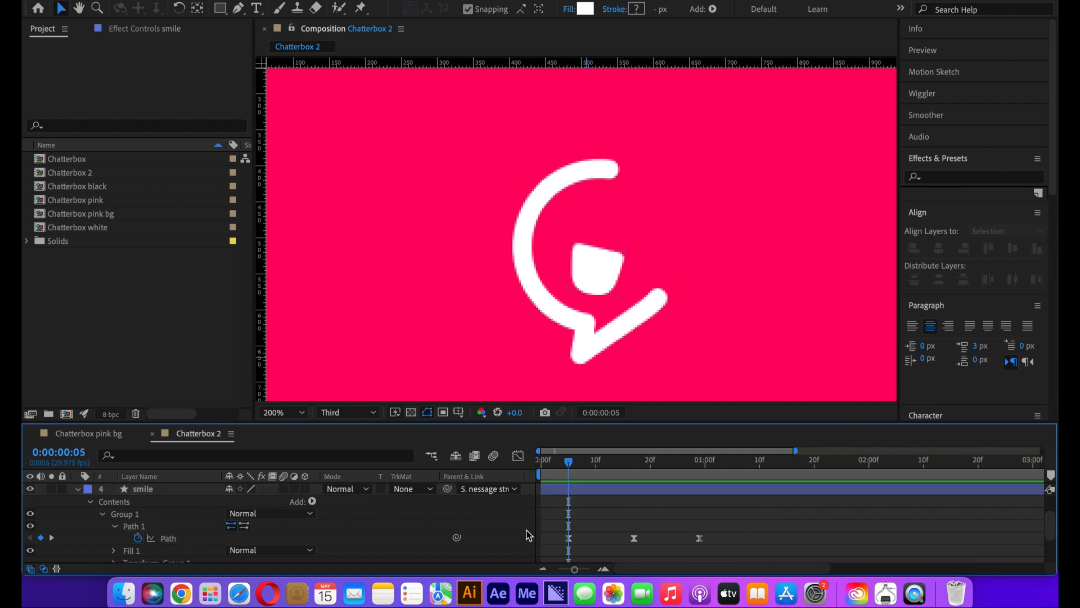
pyautogui.click(567, 492)
pyautogui.press('s')
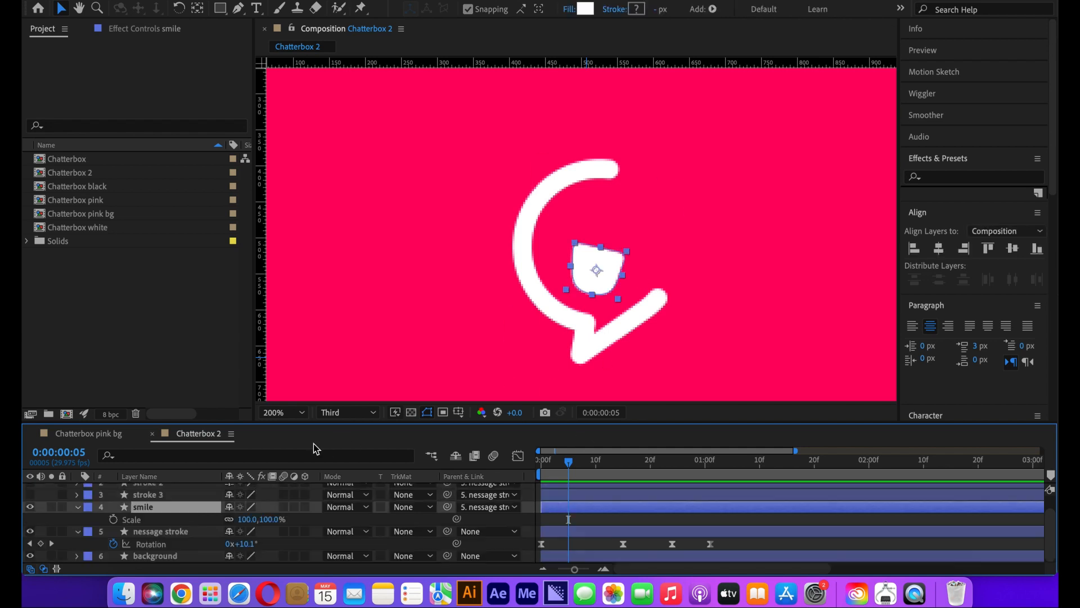
pyautogui.click(113, 519)
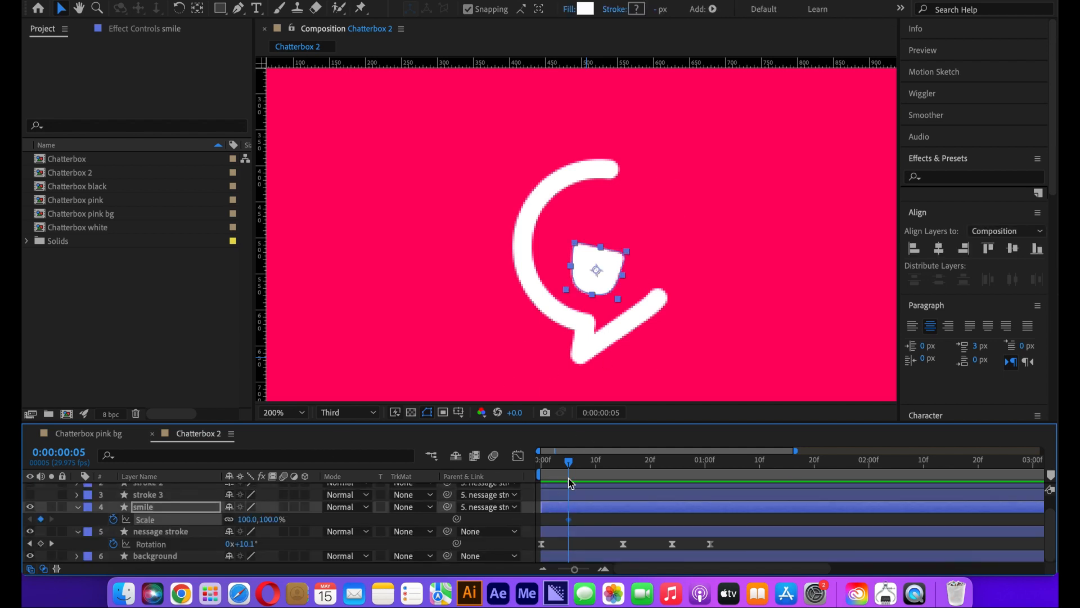
pyautogui.moveTo(570, 470); pyautogui.dragTo(523, 463)
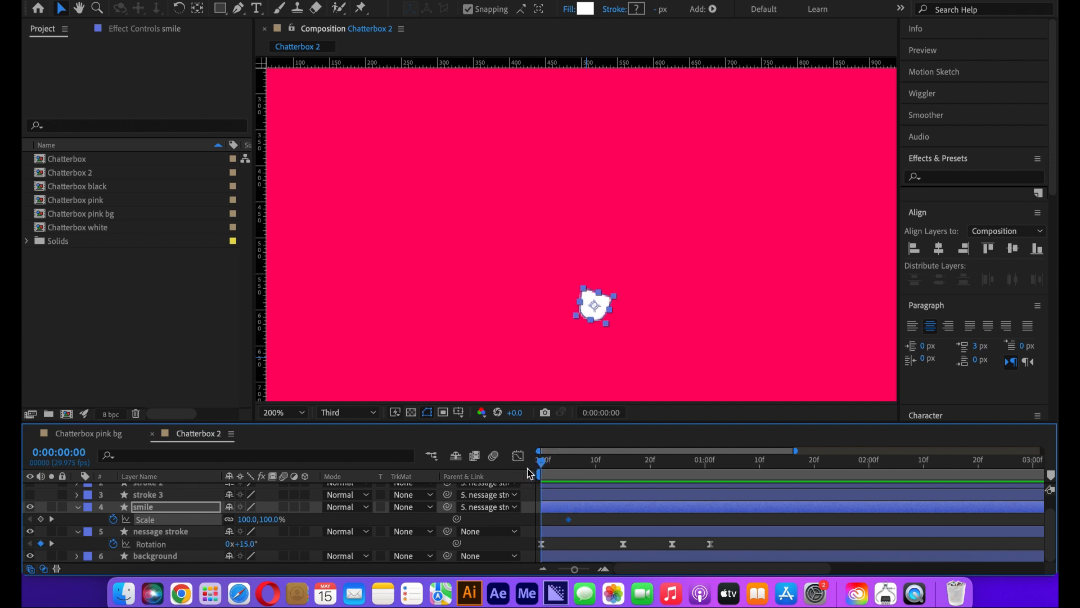
pyautogui.click(273, 520)
pyautogui.write('0')
pyautogui.press('Return')
pyautogui.press('space')
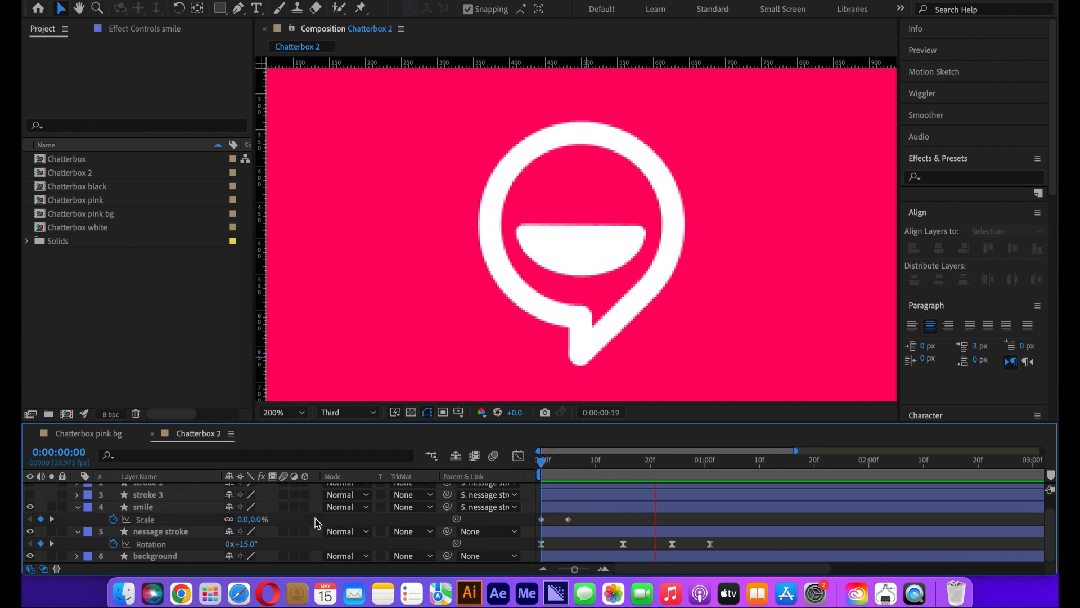
pyautogui.press('space')
# Reveal the smile layer's keyframes and move its second Scale keyframe to 0:00:00:09.
pyautogui.moveTo(724, 466); pyautogui.dragTo(580, 484)
pyautogui.click(589, 509)
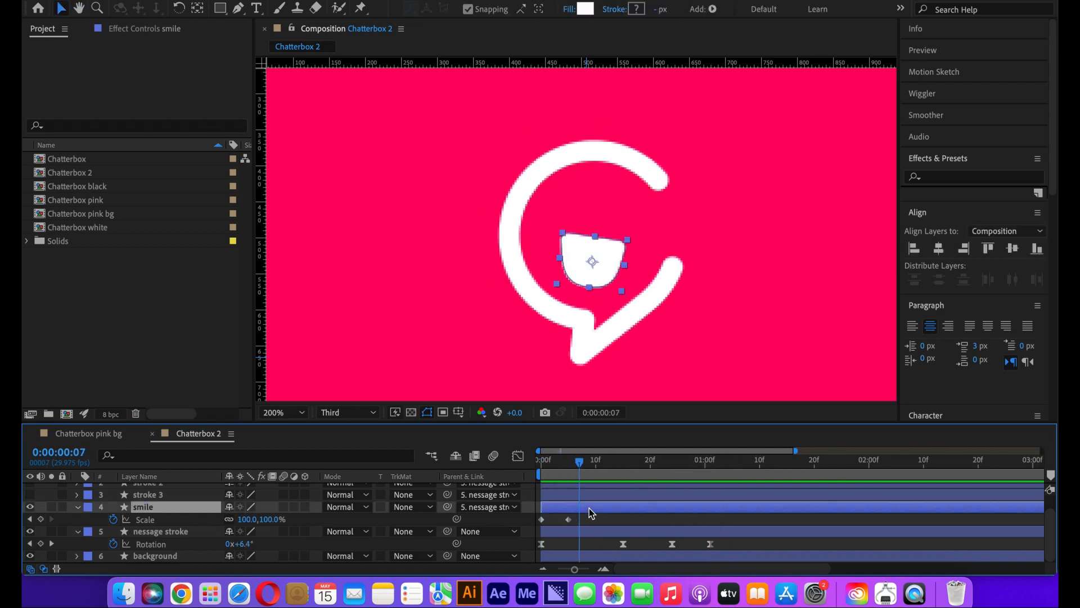
pyautogui.press('u')
pyautogui.moveTo(583, 468)
pyautogui.mouseDown()
pyautogui.moveTo(560, 467)
pyautogui.moveTo(590, 466)
pyautogui.mouseUp()
pyautogui.moveTo(568, 532); pyautogui.dragTo(589, 531)
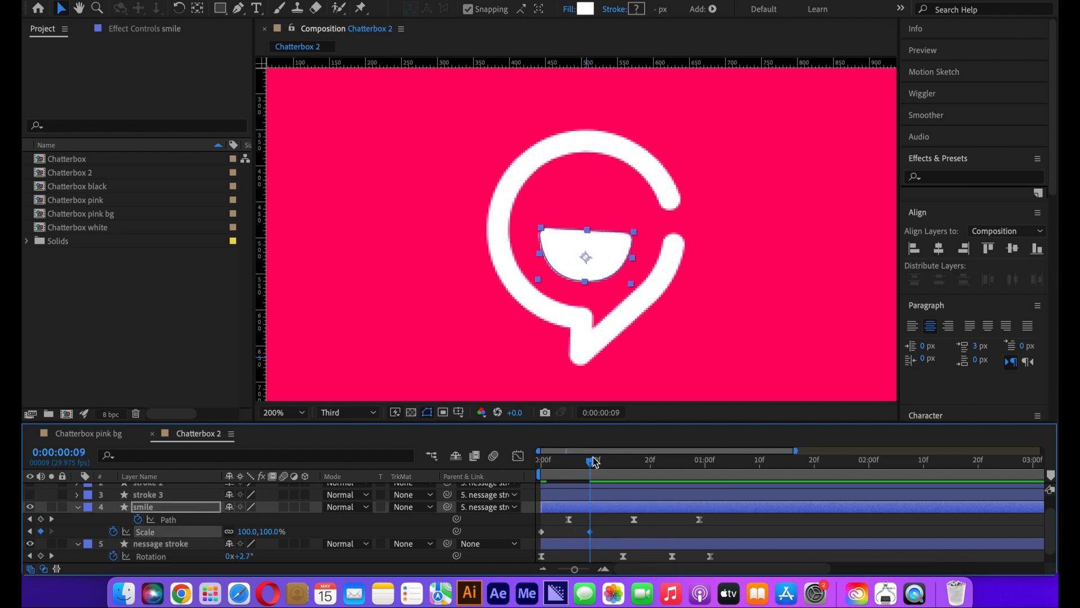
# Apply Easy Ease to both of the smile's Scale keyframes and preview the animation from the start.
pyautogui.moveTo(591, 466); pyautogui.dragTo(570, 469)
pyautogui.moveTo(605, 535); pyautogui.dragTo(527, 545)
pyautogui.press('F9')
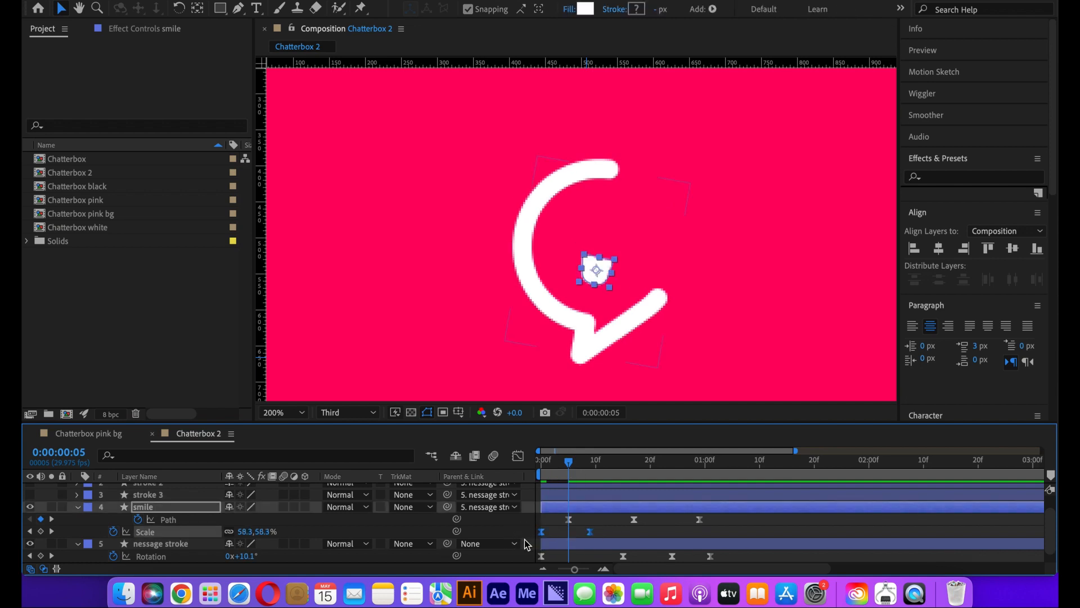
pyautogui.moveTo(571, 465); pyautogui.dragTo(509, 475)
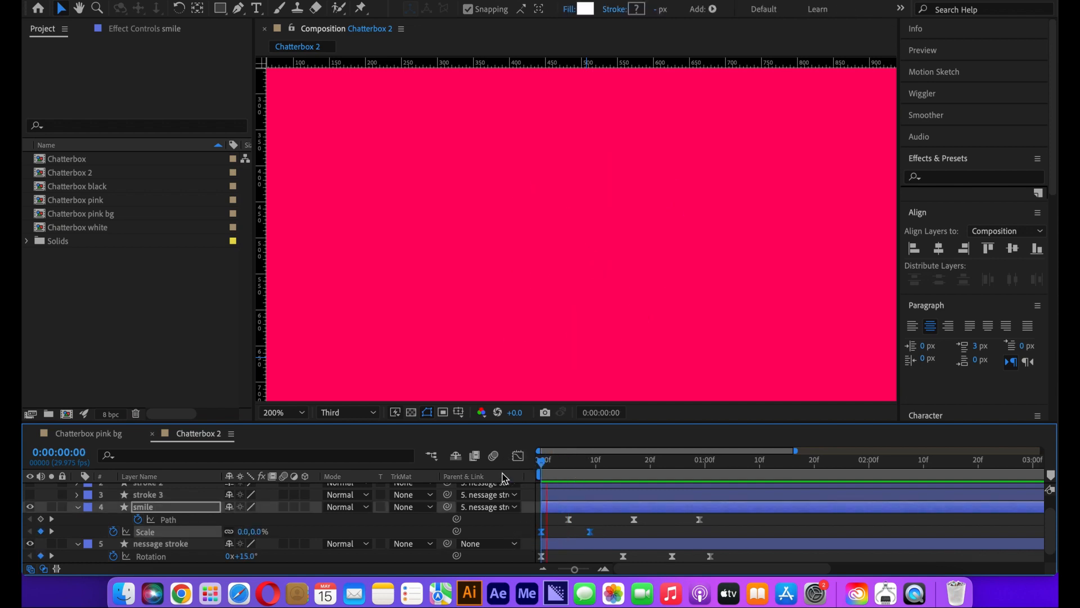
pyautogui.press('space')
pyautogui.press('space')
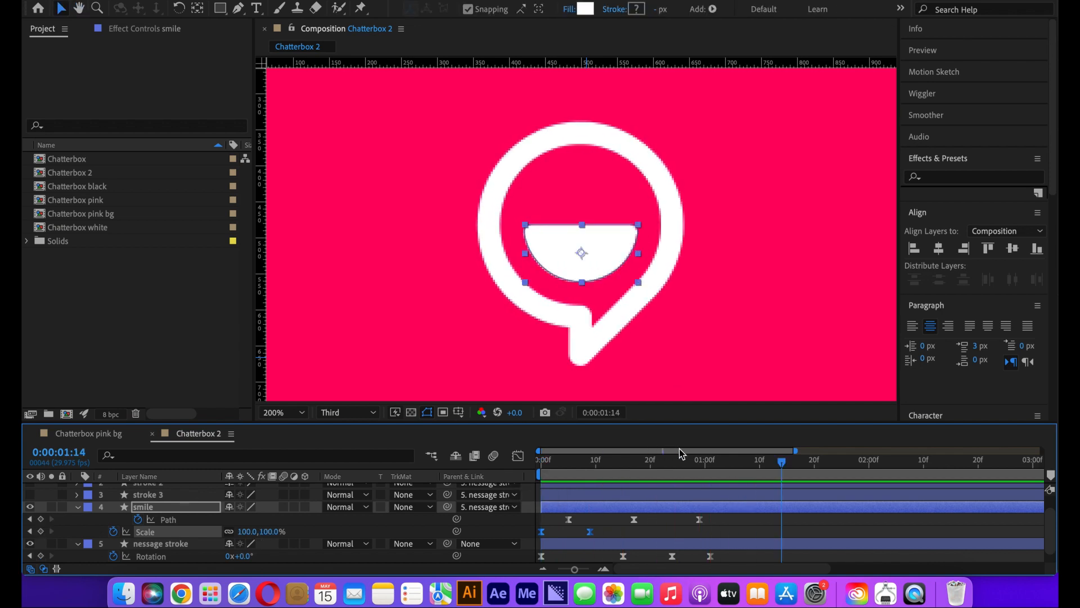
pyautogui.moveTo(683, 465); pyautogui.dragTo(539, 466)
pyautogui.press('space')
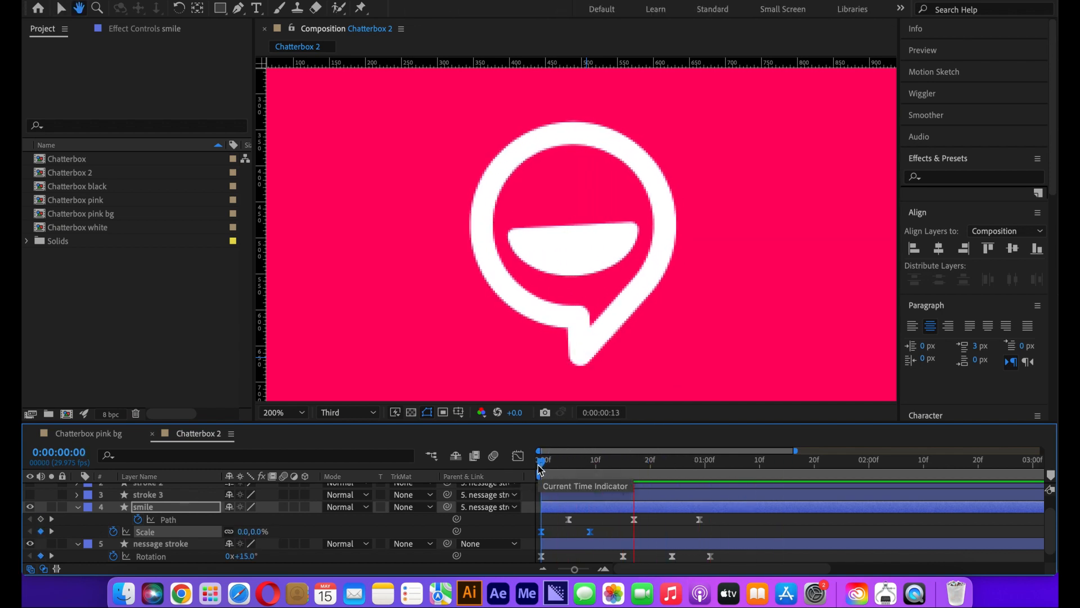
pyautogui.press('space')
# Nudge the smile's whole path upward in small increments at its 0:00:00:17 Path keyframe.
pyautogui.moveTo(628, 462)
pyautogui.mouseDown()
pyautogui.moveTo(591, 462)
pyautogui.moveTo(636, 469)
pyautogui.mouseUp()
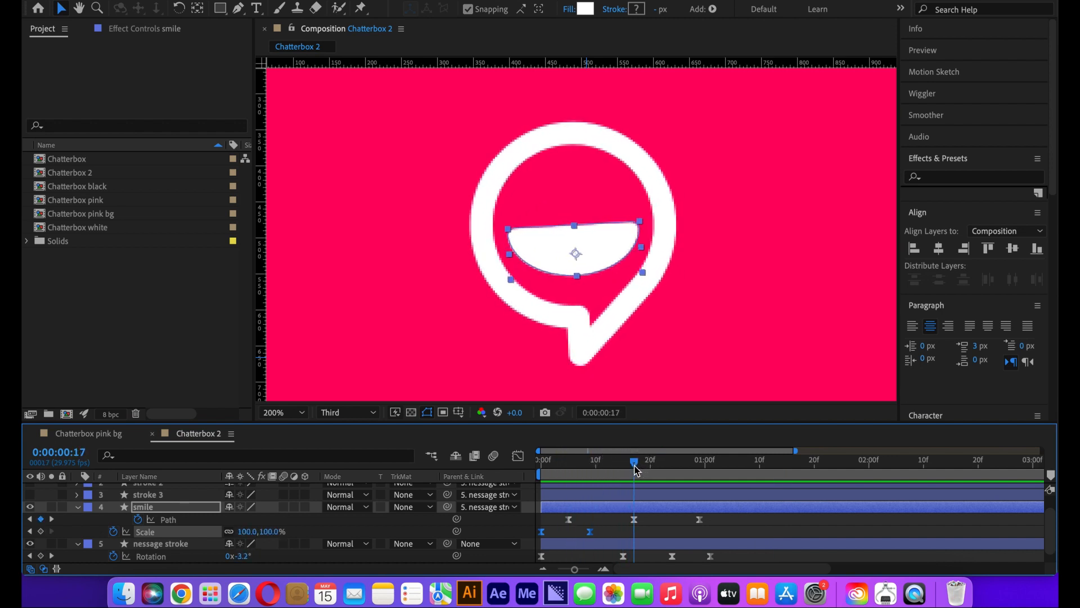
pyautogui.click(634, 519)
pyautogui.press('.')
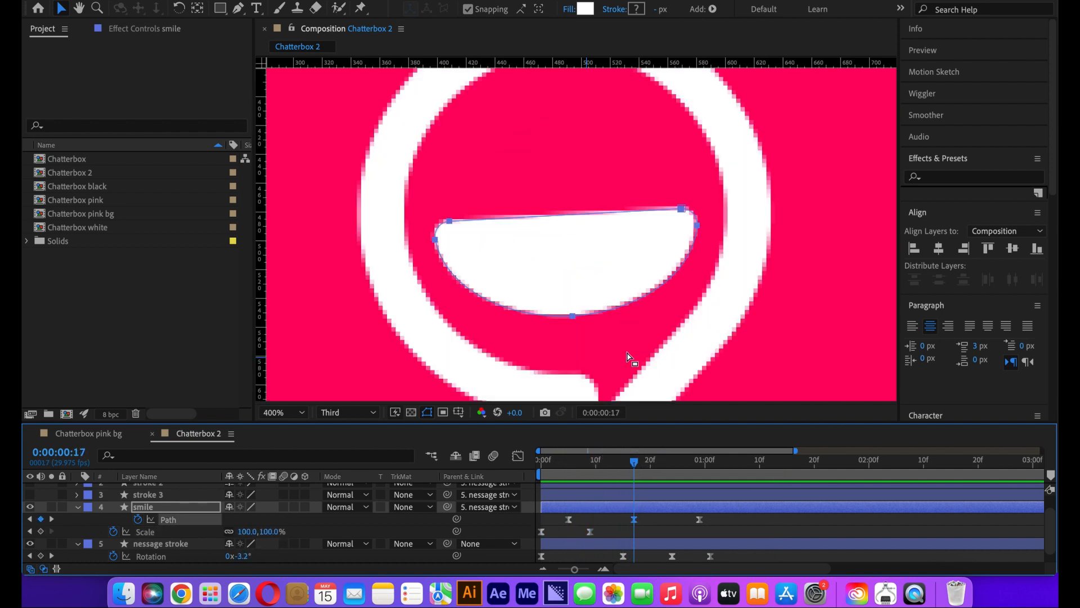
pyautogui.press('Up')
pyautogui.press('Up')
pyautogui.press('Up')
pyautogui.press('Up')
pyautogui.press('Up')
pyautogui.press('Up')
pyautogui.press('Up')
pyautogui.press('Up')
pyautogui.press(',')
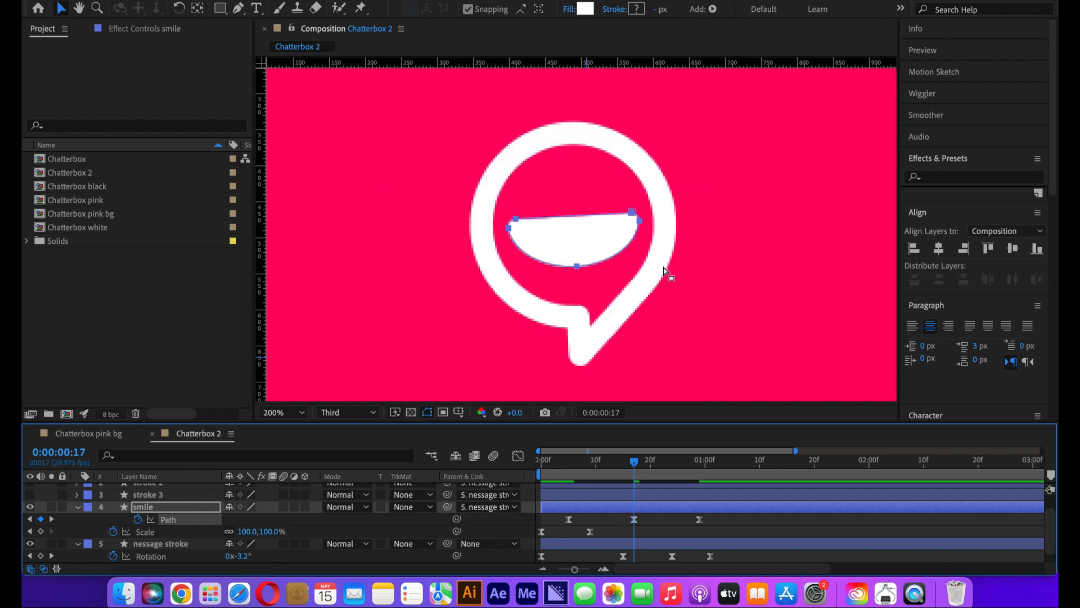
pyautogui.press(',')
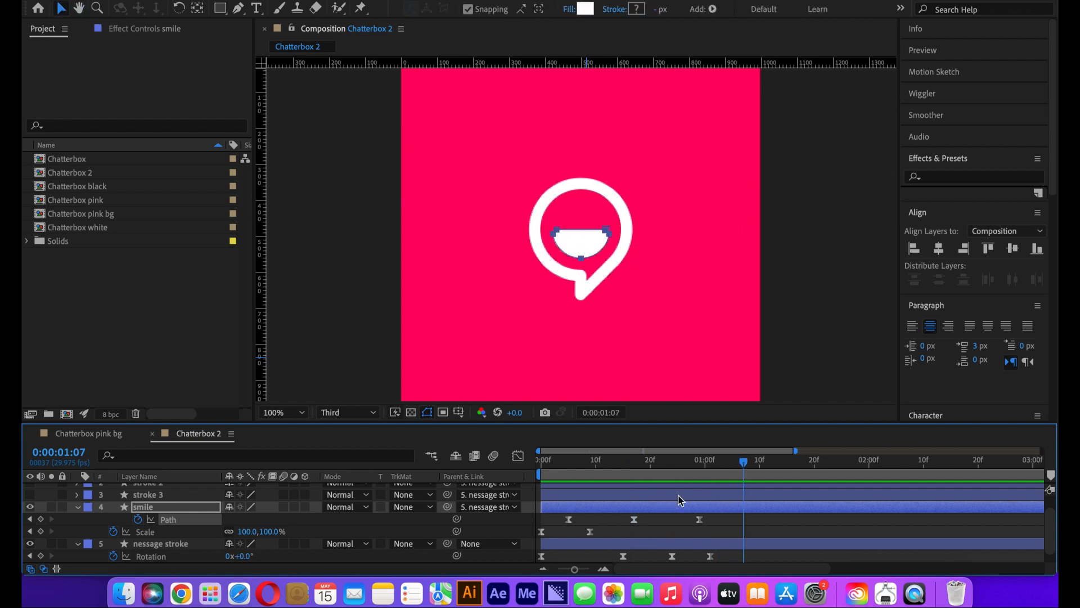
# Scrub the early frames of the smile's animation and preview it from the start.
pyautogui.click(678, 462)
pyautogui.moveTo(679, 462); pyautogui.dragTo(596, 461)
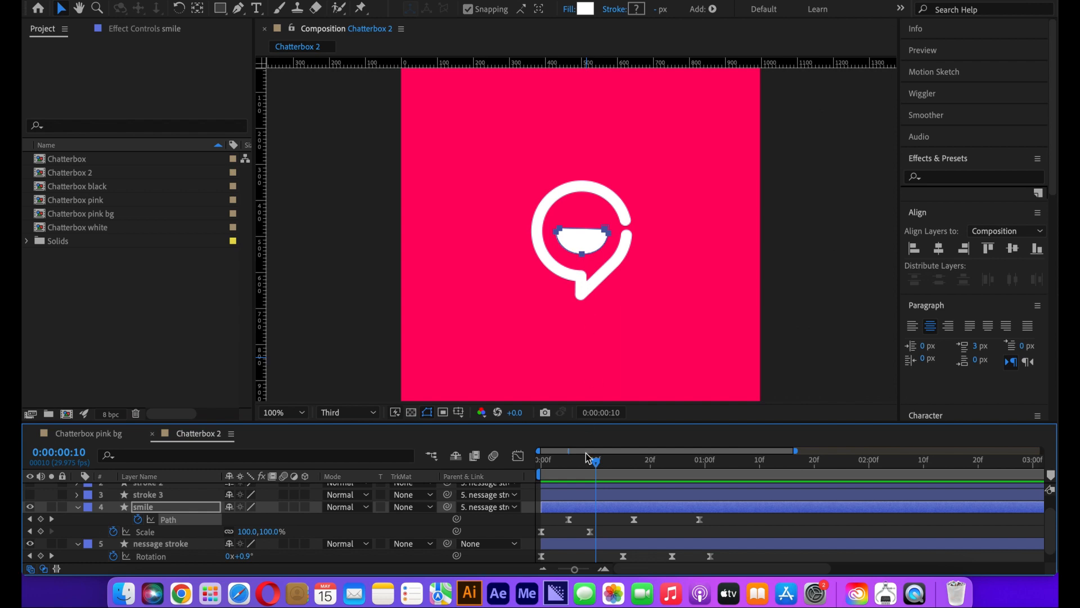
pyautogui.moveTo(598, 464); pyautogui.dragTo(569, 467)
pyautogui.moveTo(670, 460); pyautogui.dragTo(549, 469)
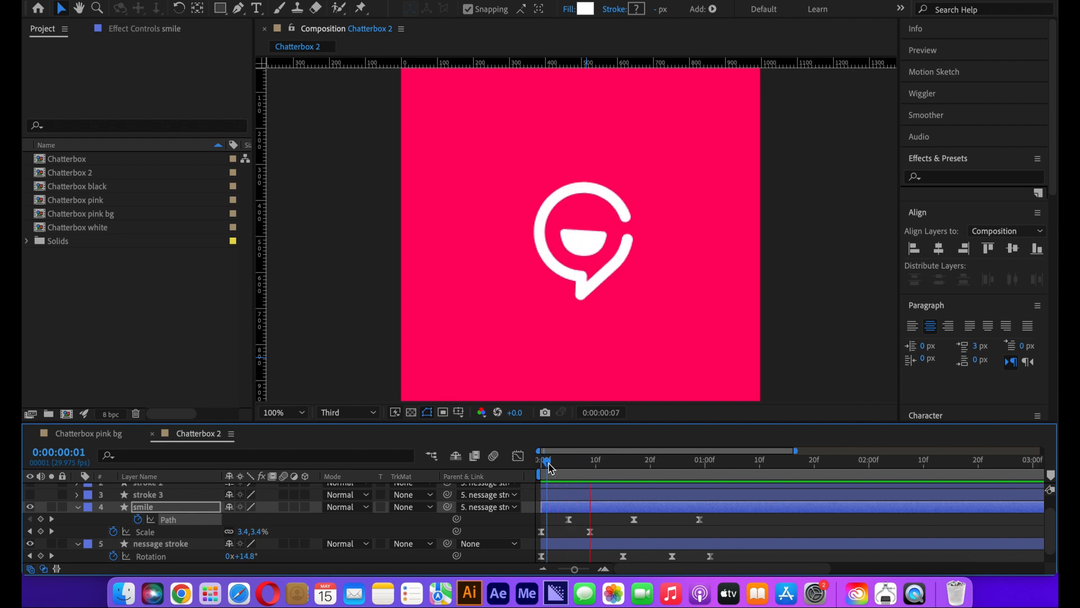
pyautogui.press('space')
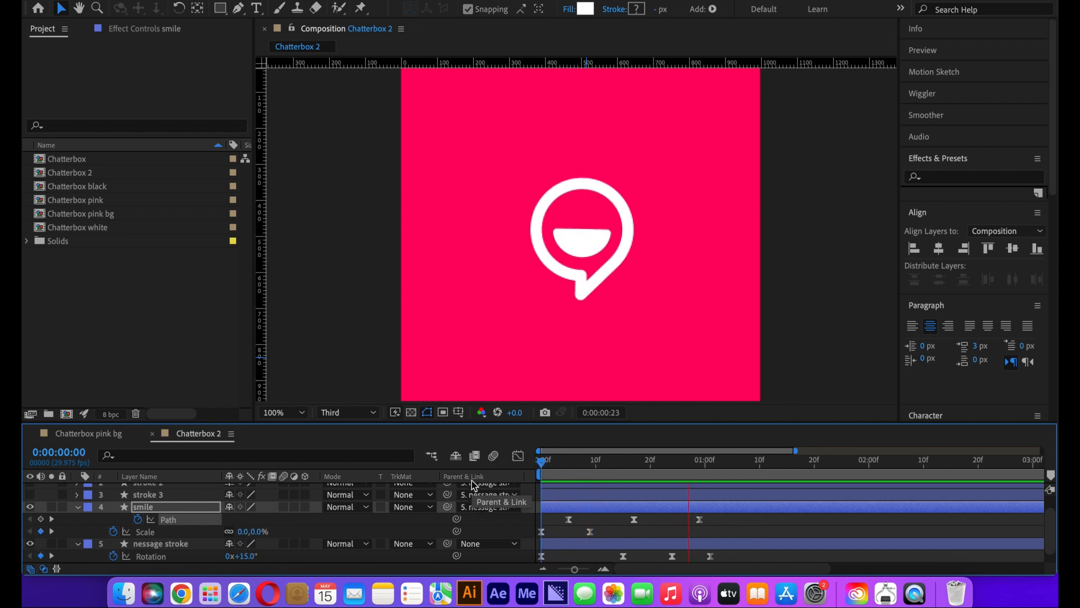
pyautogui.click(590, 470)
pyautogui.press('Home')
pyautogui.press('space')
pyautogui.press('space')
# Play the reference composition Chatterbox pink bg and examine the Layer 2 Outlines keyframes, including Position, Scale and Rotation.
pyautogui.click(110, 438)
pyautogui.moveTo(617, 465); pyautogui.dragTo(525, 472)
pyautogui.press('space')
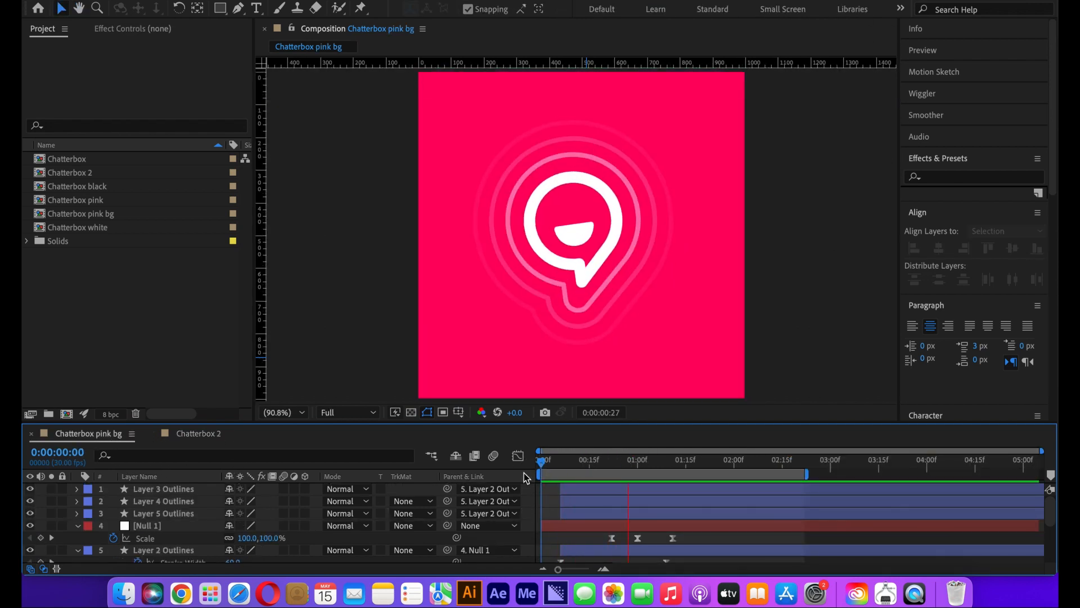
pyautogui.press('space')
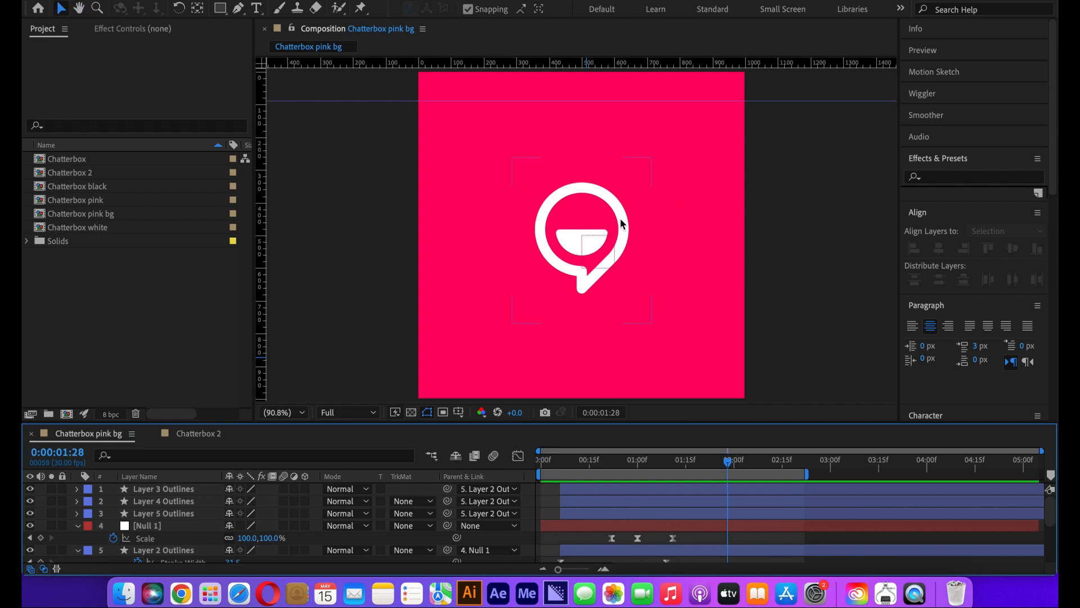
pyautogui.moveTo(673, 468); pyautogui.dragTo(602, 467)
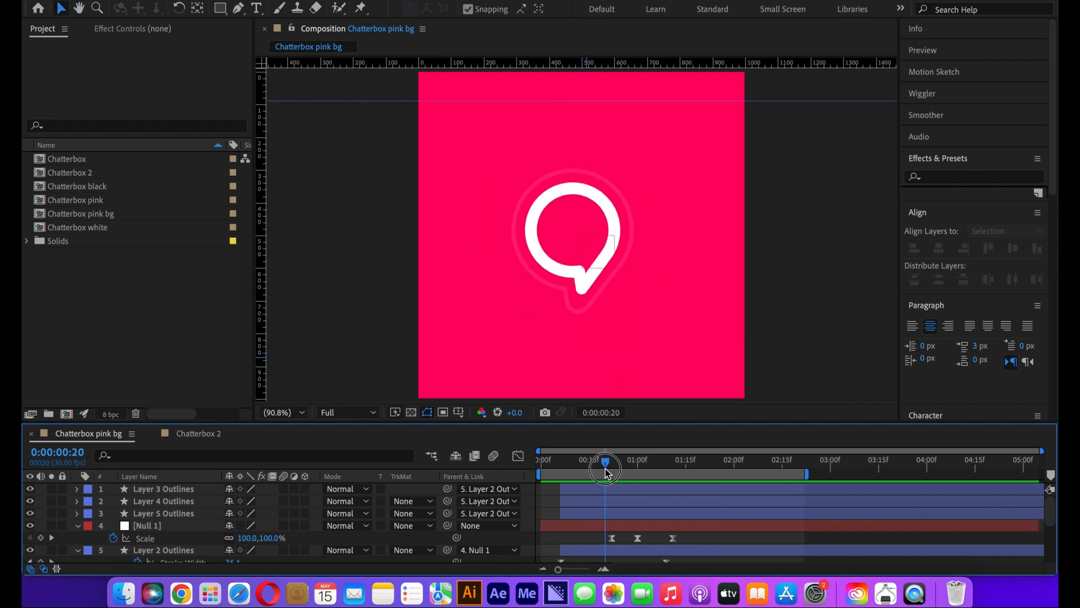
pyautogui.click(553, 267)
pyautogui.scroll(-4, 158, 543)
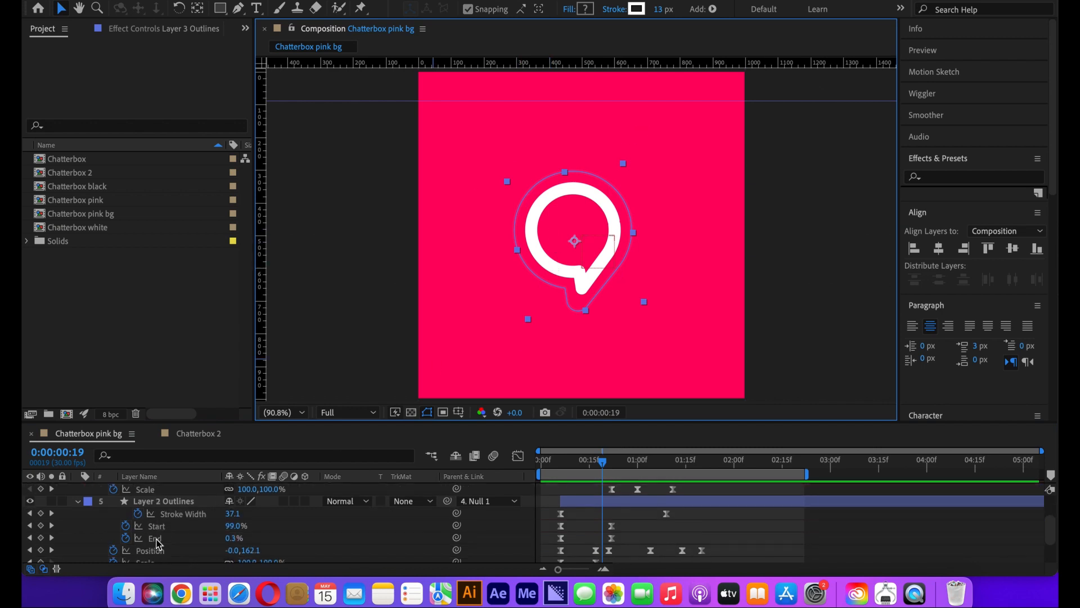
pyautogui.scroll(4, 160, 527)
pyautogui.click(160, 552)
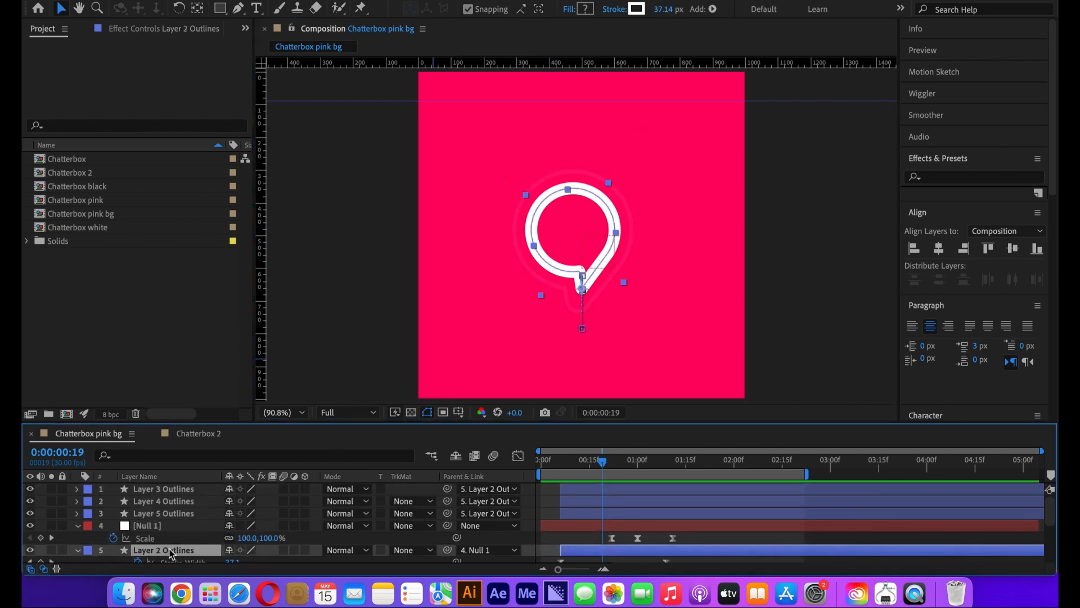
pyautogui.scroll(-6, 169, 548)
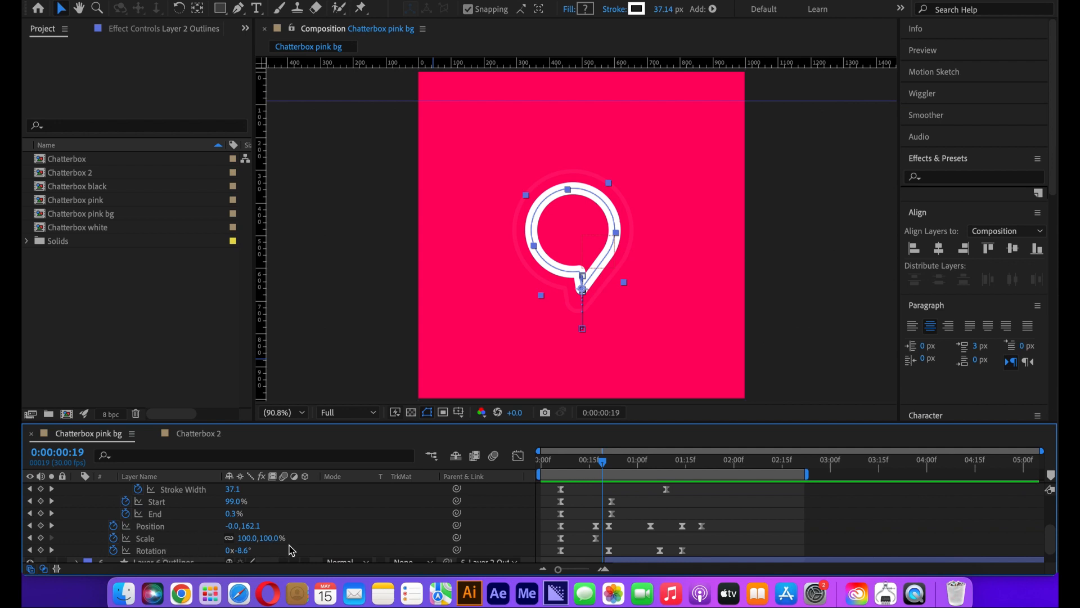
pyautogui.moveTo(603, 464); pyautogui.dragTo(571, 449)
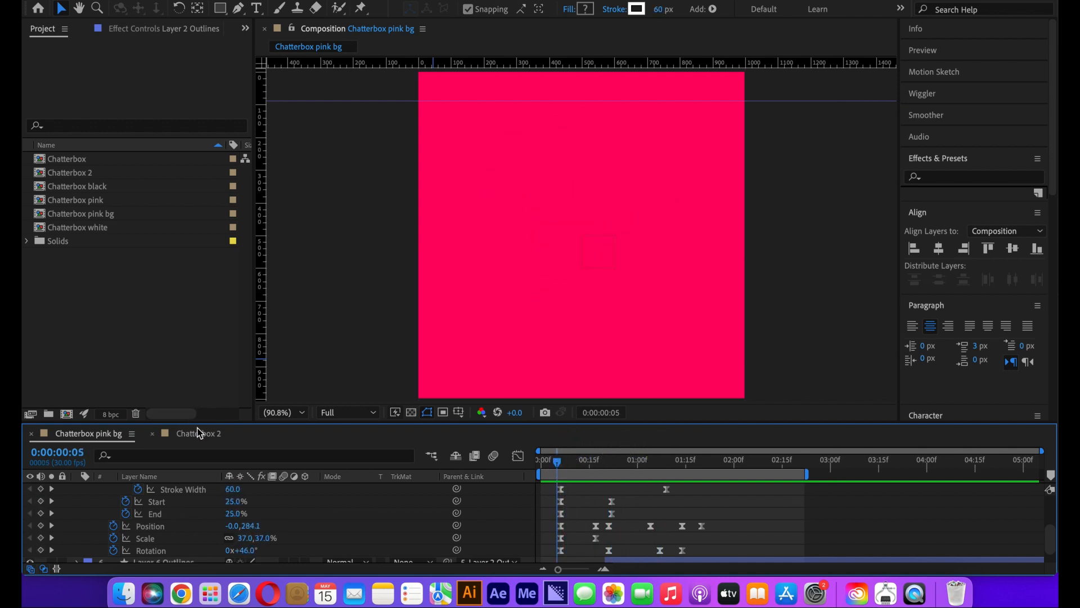
# In the Chatterbox 2 composition, keyframe the nessage stroke layer's Position at 0:00:00:00 and 0:00:00:15, and reveal all its keyframed properties.
pyautogui.click(198, 433)
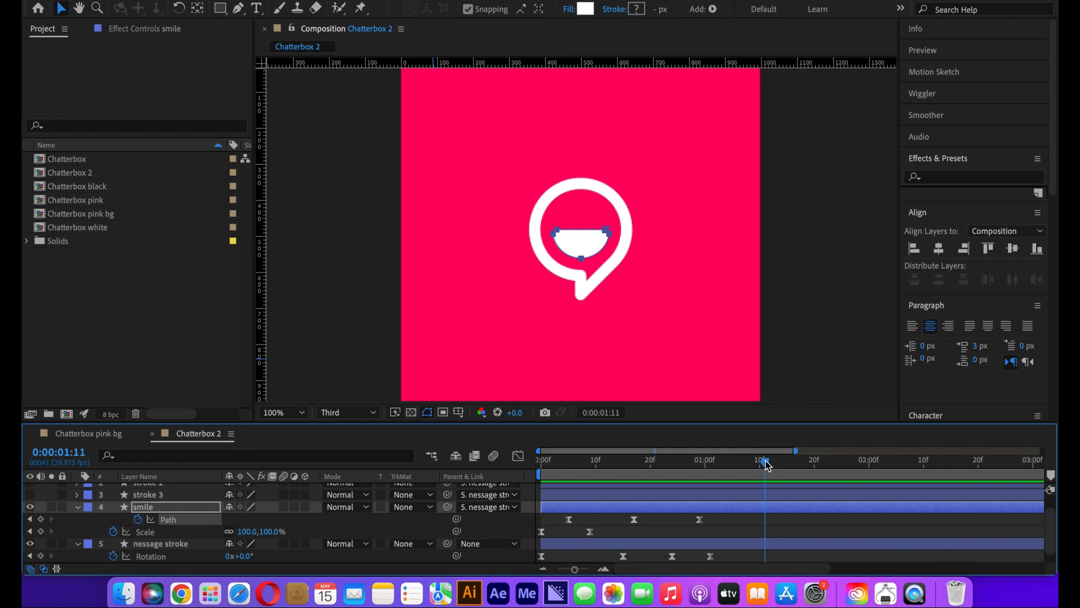
pyautogui.moveTo(767, 464); pyautogui.dragTo(540, 460)
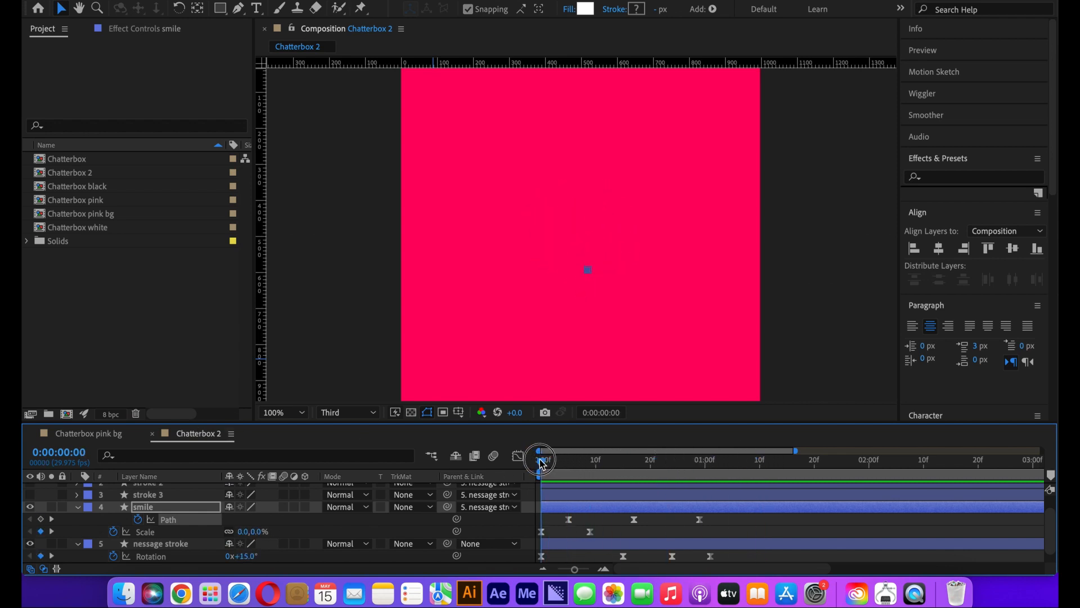
pyautogui.click(561, 545)
pyautogui.press('p')
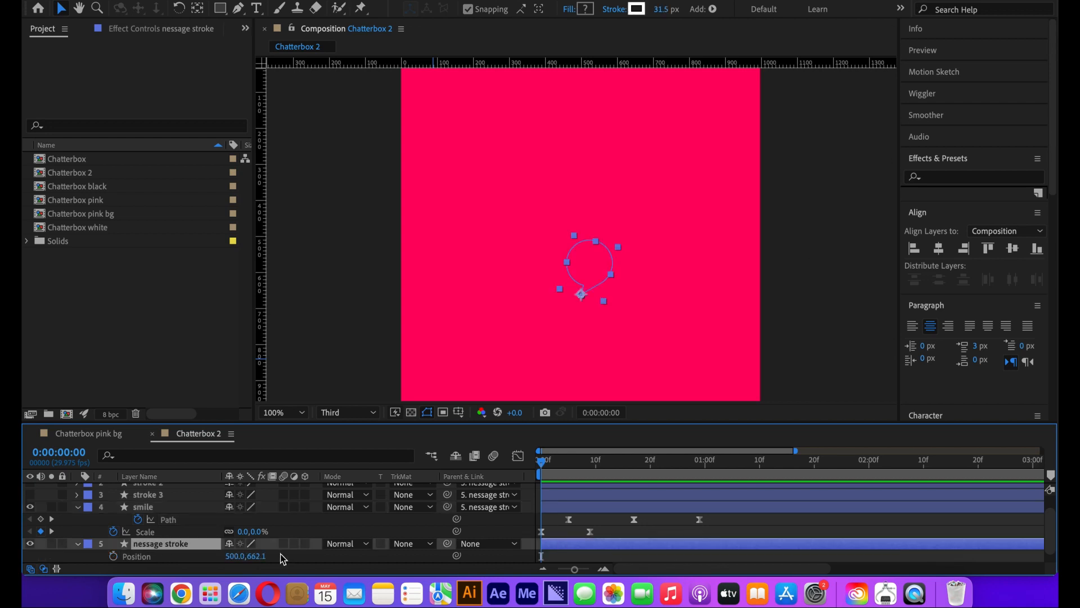
pyautogui.click(112, 556)
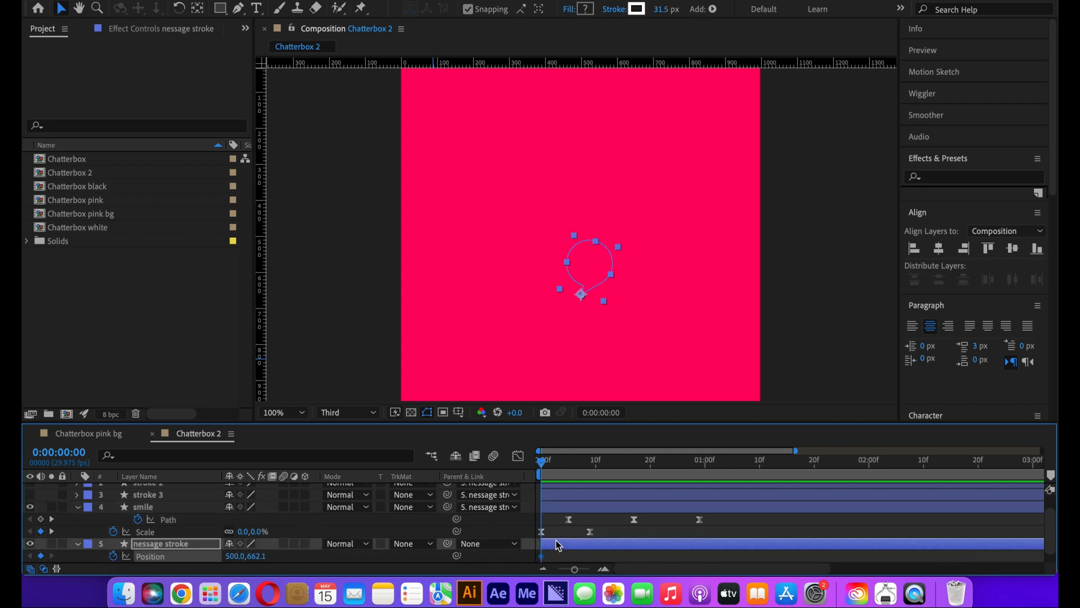
pyautogui.moveTo(542, 469); pyautogui.dragTo(627, 491)
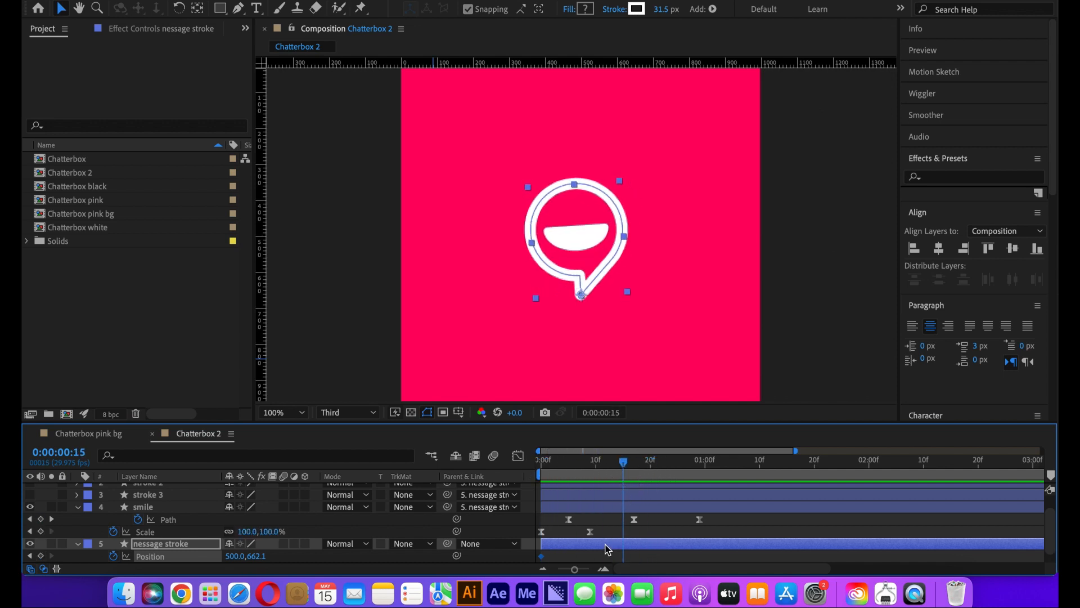
pyautogui.scroll(-1, 625, 524)
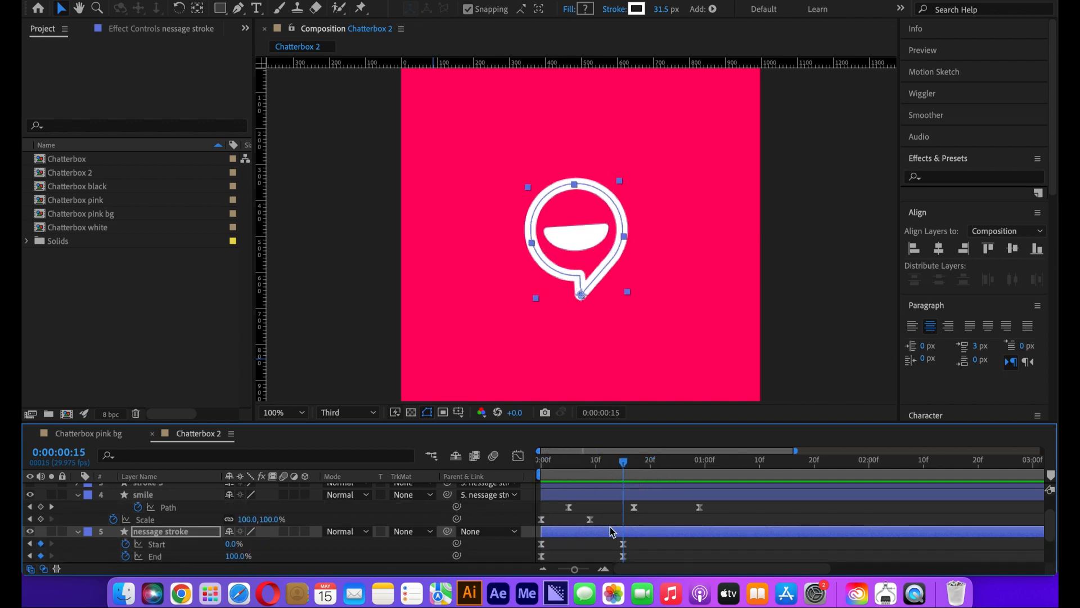
pyautogui.press('u')
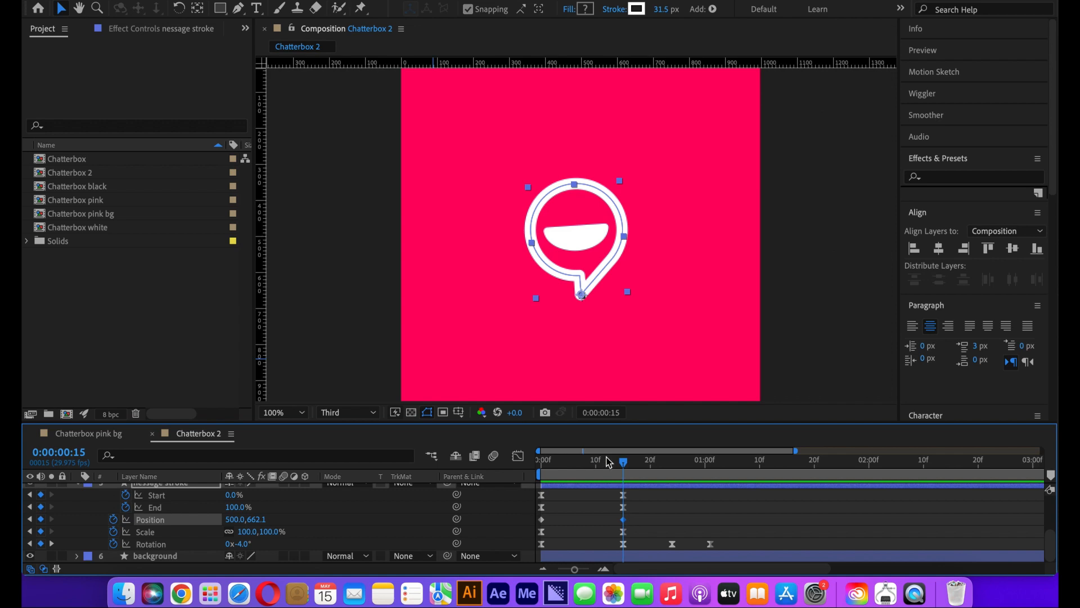
# Set the nessage stroke layer's Position to 500, 741.1 at 0:00:00:00 and preview the rise.
pyautogui.moveTo(624, 462); pyautogui.dragTo(539, 461)
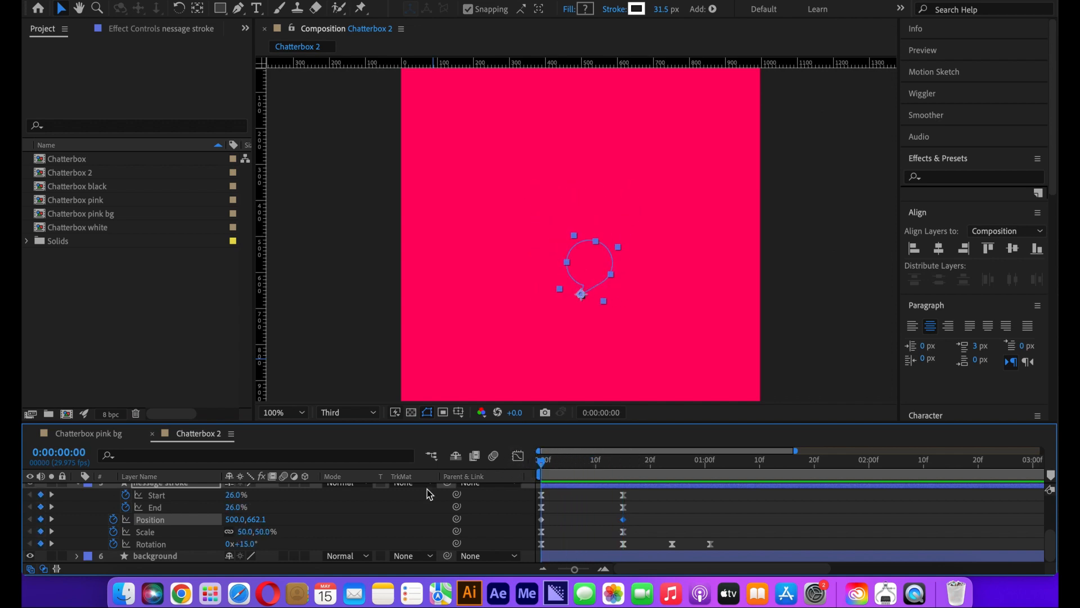
pyautogui.moveTo(255, 519); pyautogui.dragTo(313, 518)
pyautogui.press('space')
pyautogui.click(682, 468)
# Add a nessage stroke Position keyframe at 0:00:00:10 and move the 0:00:00:15 Position keyframe to 0:00:00:22.
pyautogui.moveTo(683, 469); pyautogui.dragTo(594, 485)
pyautogui.click(41, 519)
pyautogui.moveTo(624, 522); pyautogui.dragTo(664, 522)
pyautogui.press('k')
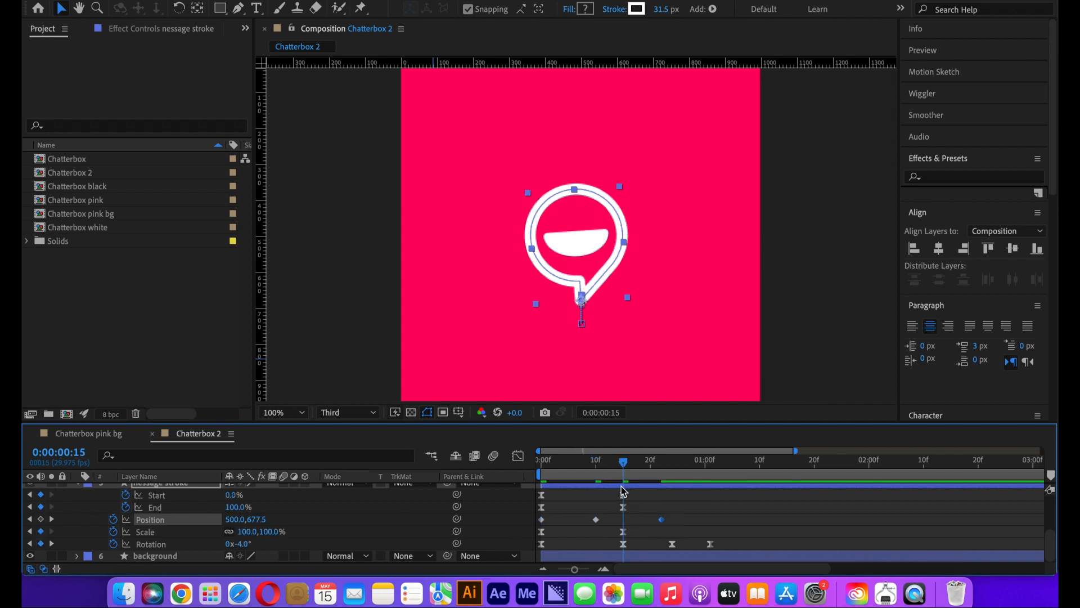
# Keyframe the nessage stroke's Position at 500, 621.5 at 0:00:00:15 and preview from the start.
pyautogui.moveTo(263, 524); pyautogui.dragTo(218, 531)
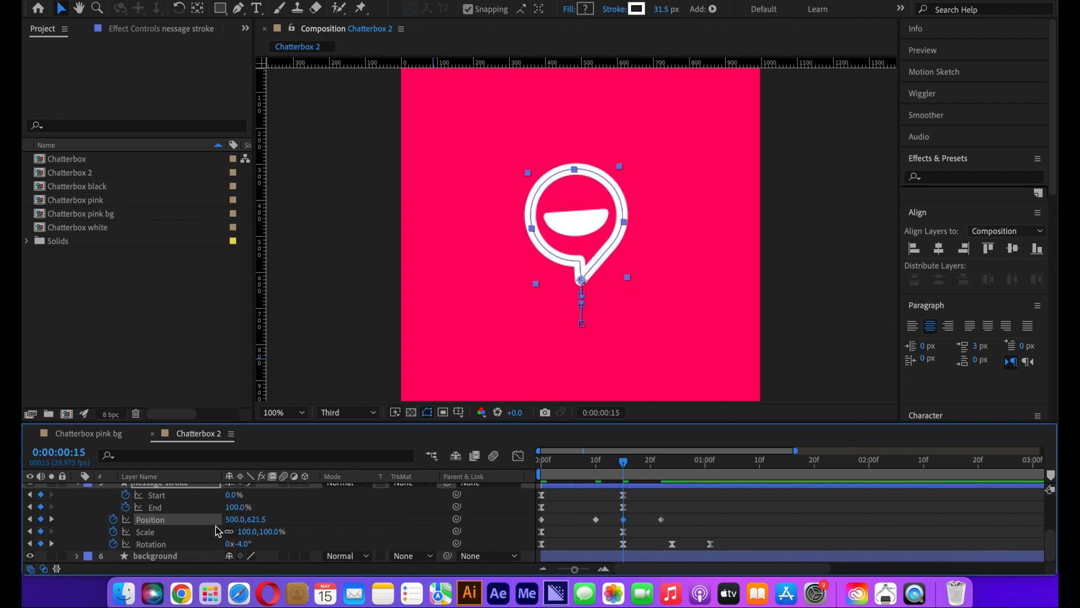
pyautogui.moveTo(626, 467); pyautogui.dragTo(515, 467)
pyautogui.press('space')
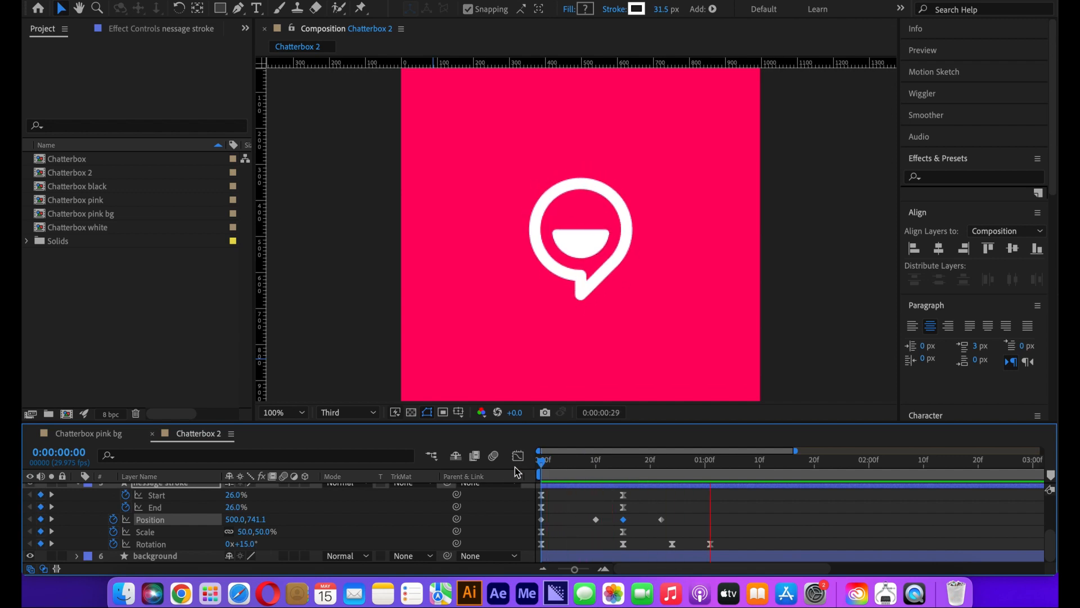
# Apply Easy Ease to all of the nessage stroke's Position and Scale keyframes and preview the animation.
pyautogui.moveTo(678, 525); pyautogui.dragTo(527, 531)
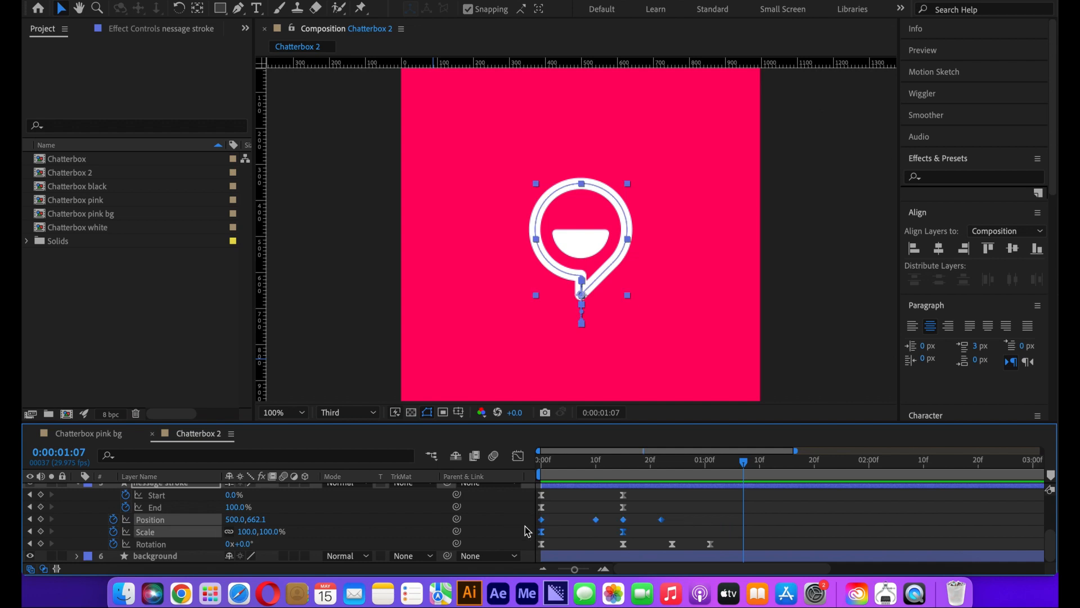
pyautogui.press('F9')
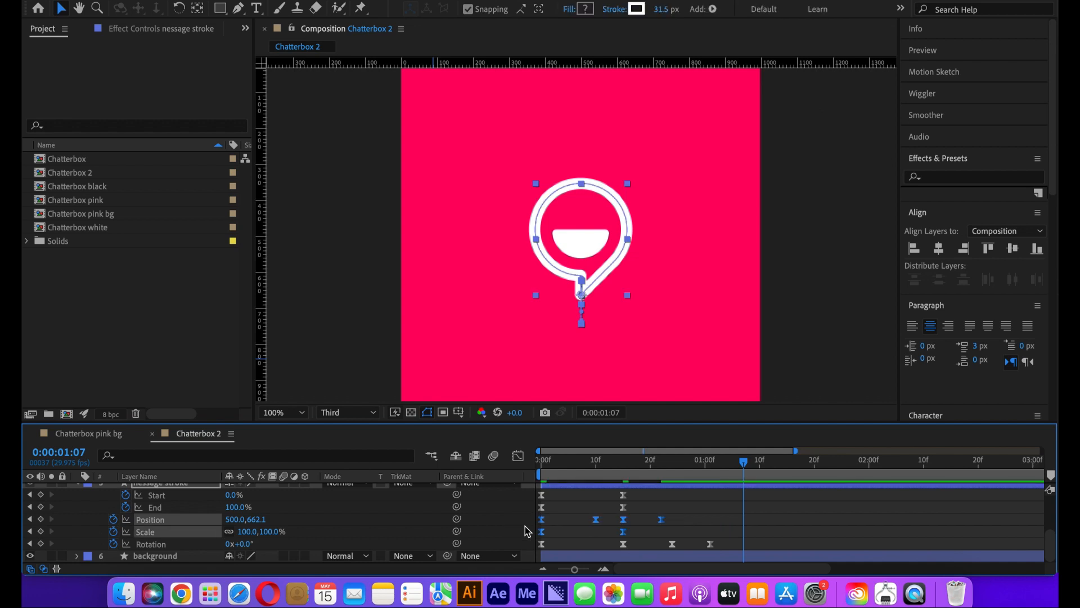
pyautogui.moveTo(604, 462); pyautogui.dragTo(472, 482)
pyautogui.press('space')
pyautogui.press('space')
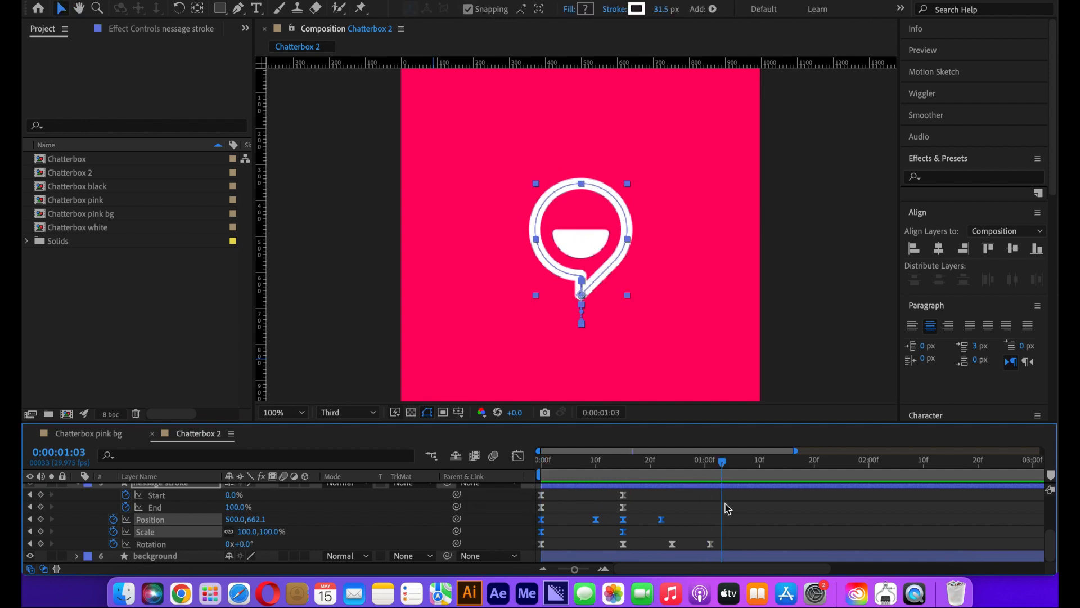
# Set only the nessage stroke's Position keyframe at 0:00:00:15 to 500, 644.5.
pyautogui.click(659, 504)
pyautogui.moveTo(710, 463); pyautogui.dragTo(626, 478)
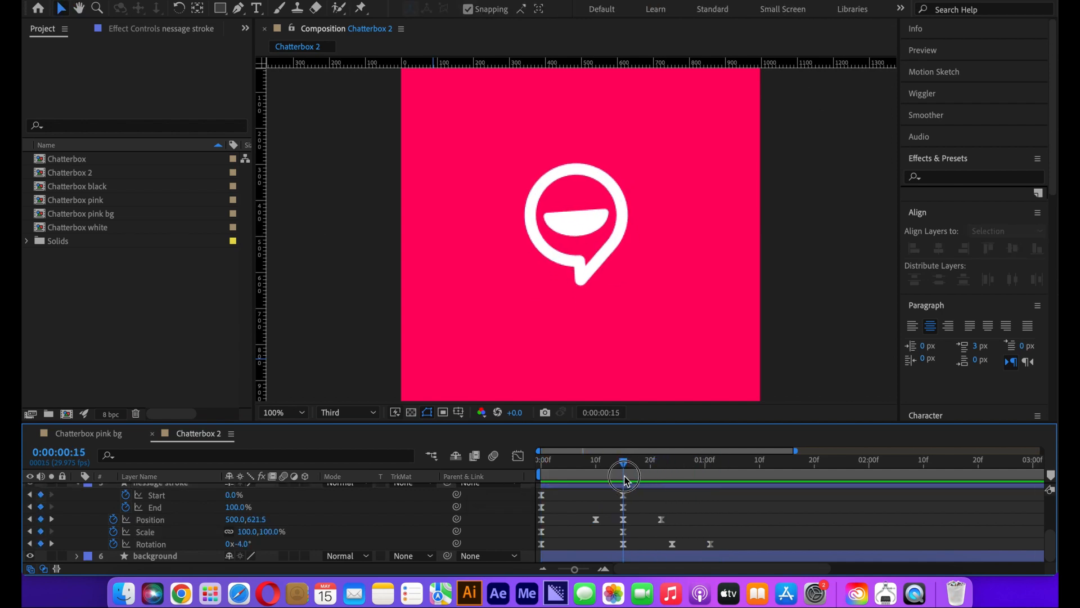
pyautogui.press('.')
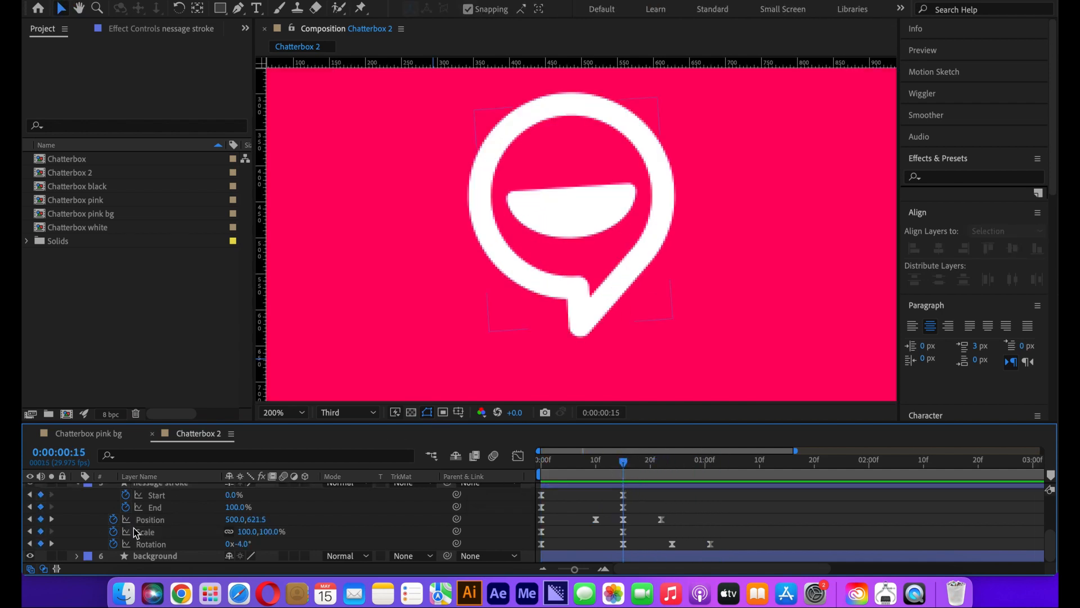
pyautogui.click(151, 519)
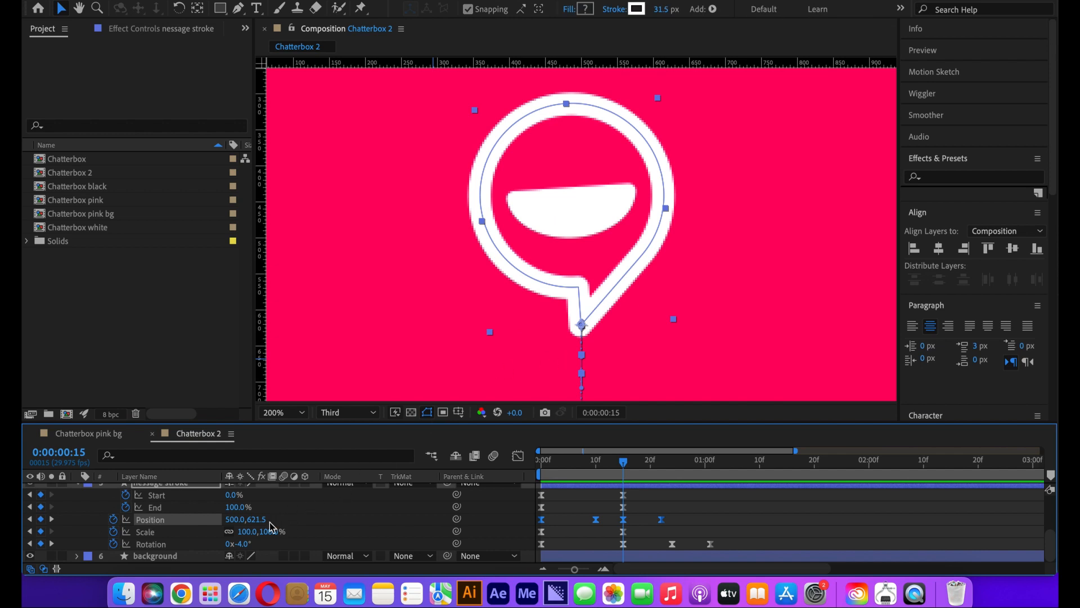
pyautogui.moveTo(255, 518); pyautogui.dragTo(265, 519)
pyautogui.press('super+z')
pyautogui.click(613, 516)
pyautogui.click(623, 519)
pyautogui.moveTo(250, 525); pyautogui.dragTo(273, 519)
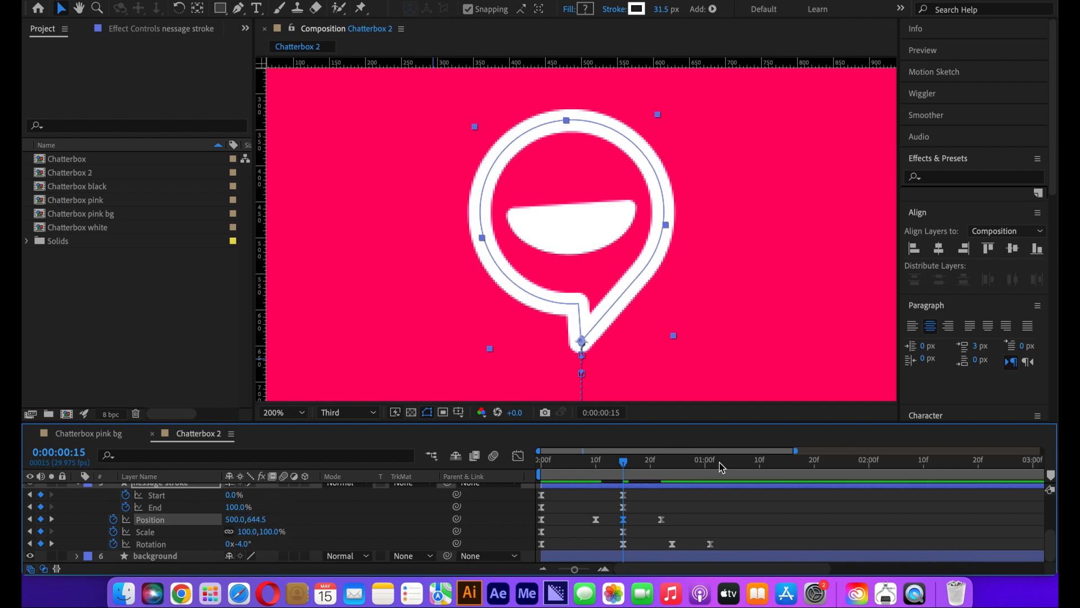
# Preview the speech bubble's overshoot several times with the whole logo in view.
pyautogui.moveTo(625, 460); pyautogui.dragTo(578, 467)
pyautogui.press('space')
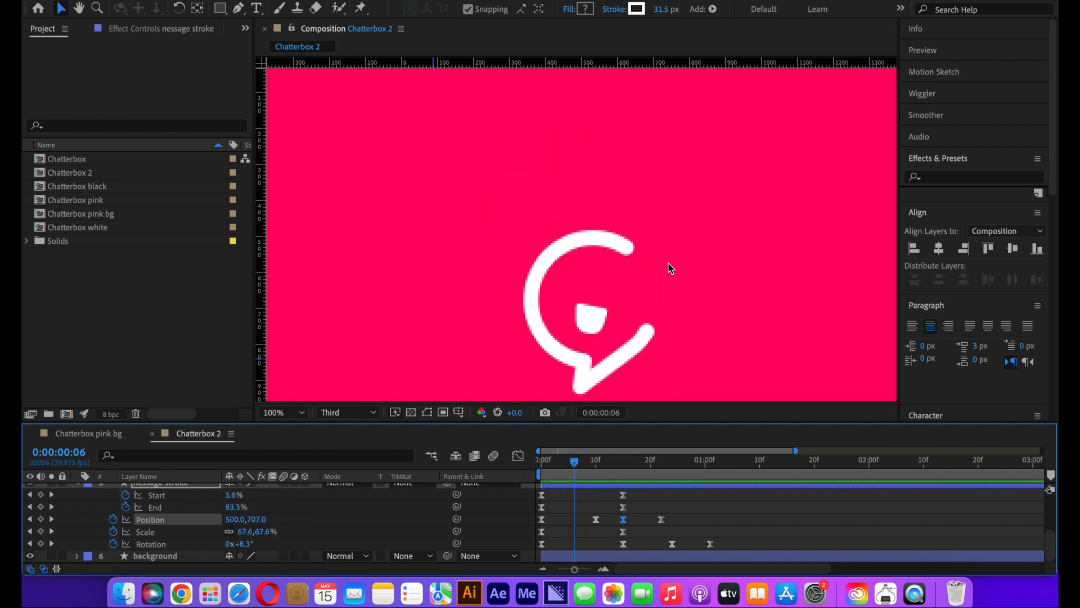
pyautogui.scroll(-1, 668, 263)
pyautogui.press('space')
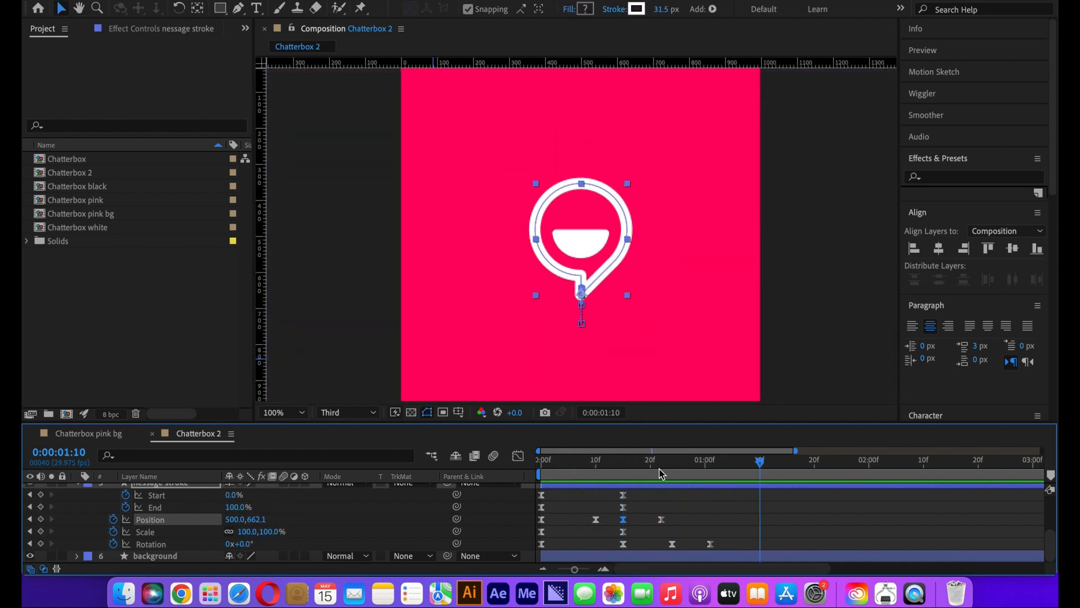
pyautogui.press('space')
pyautogui.press('space')
# Move the nessage stroke's last two Position keyframes to 0:00:00:18 and 0:00:00:26, and preview the animation.
pyautogui.moveTo(696, 469); pyautogui.dragTo(634, 483)
pyautogui.moveTo(623, 523); pyautogui.dragTo(687, 520)
pyautogui.press('space')
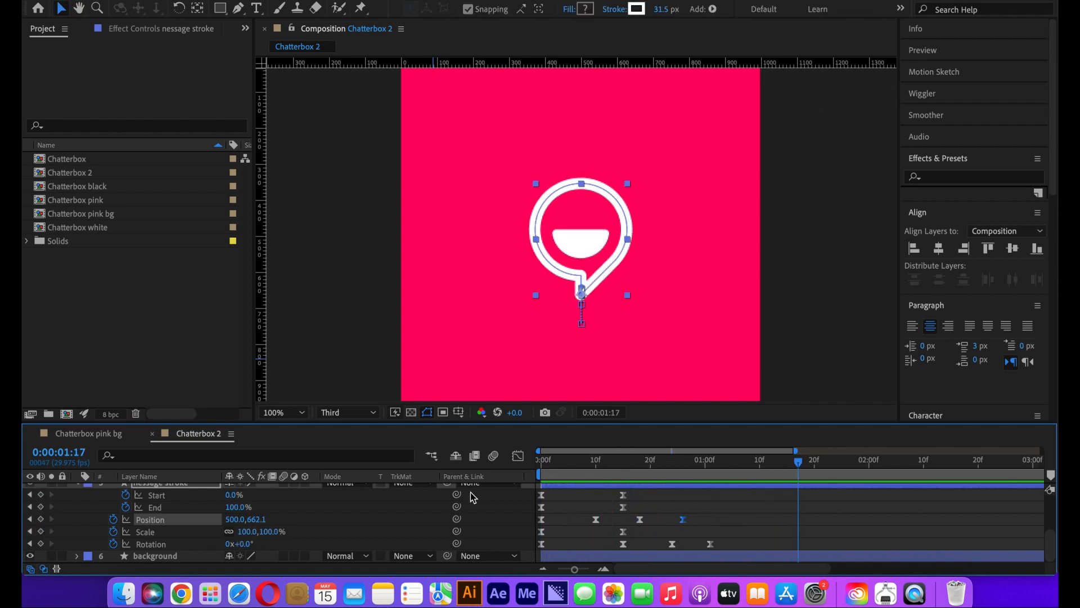
pyautogui.press('space')
pyautogui.press('space')
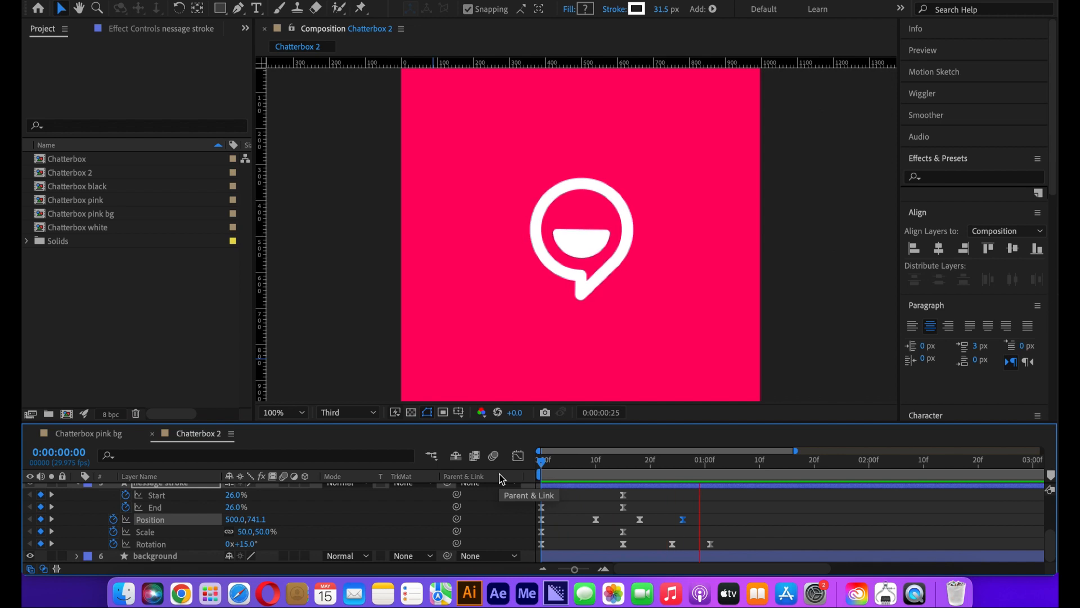
# Turn on the visibility of the stroke 1, stroke 2 and stroke 3 layers.
pyautogui.moveTo(631, 462); pyautogui.dragTo(696, 491)
pyautogui.click(738, 527)
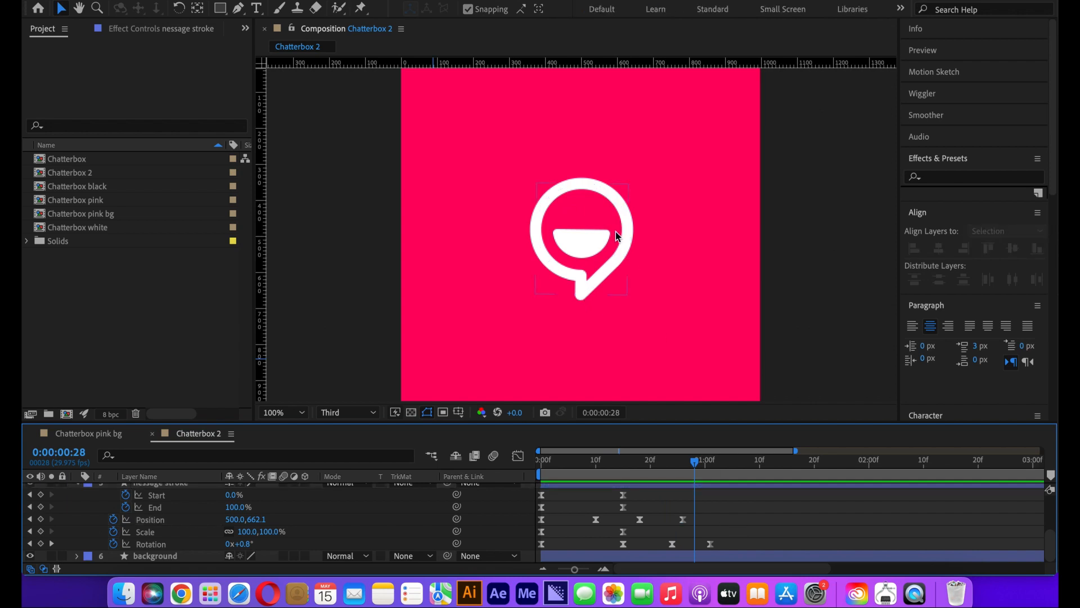
pyautogui.scroll(3, 93, 545)
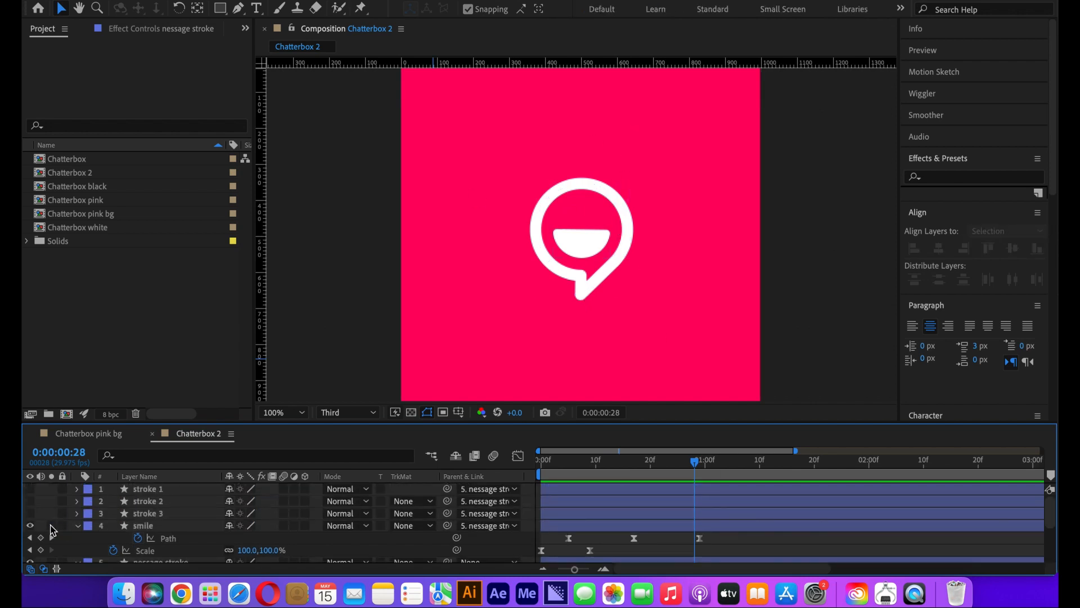
pyautogui.moveTo(31, 513); pyautogui.dragTo(31, 488)
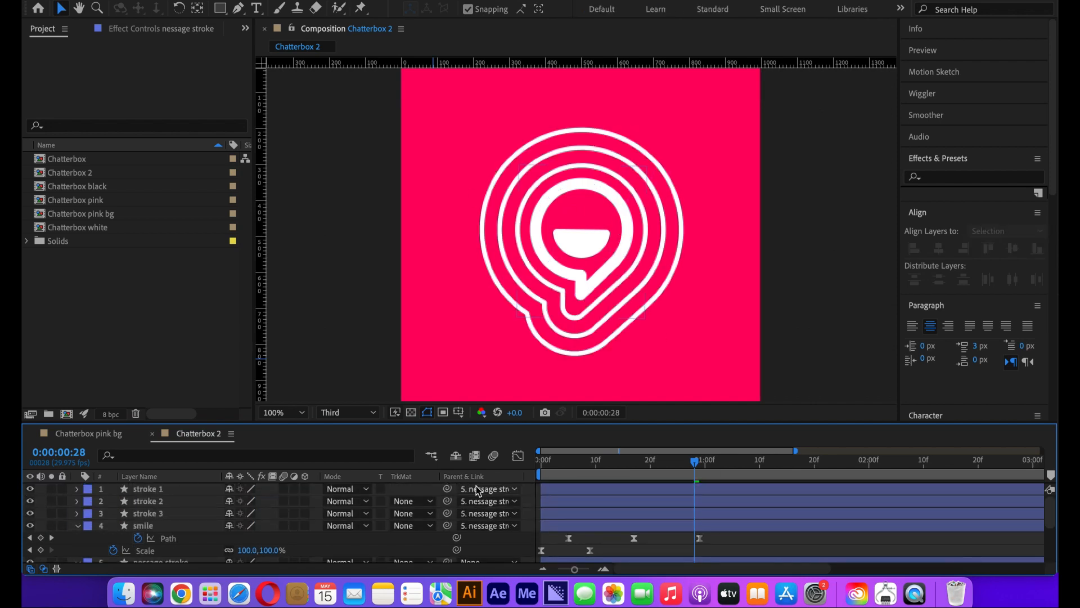
# Add Scale and Opacity keyframes to the stroke 1 layer at 0:00:00:11.
pyautogui.moveTo(698, 469); pyautogui.dragTo(550, 473)
pyautogui.press('space')
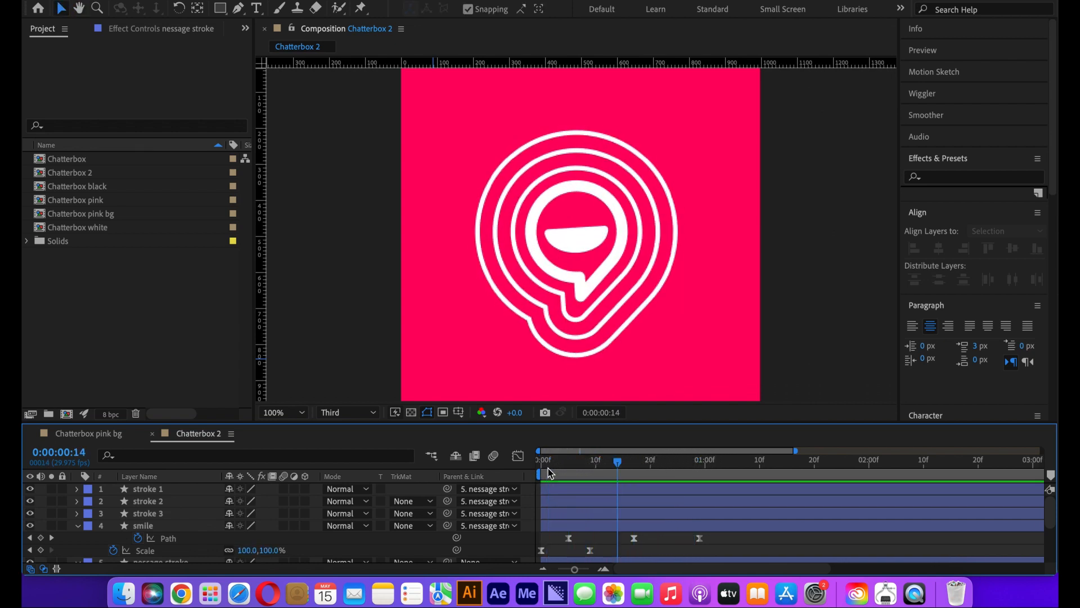
pyautogui.press('.')
pyautogui.click(670, 162)
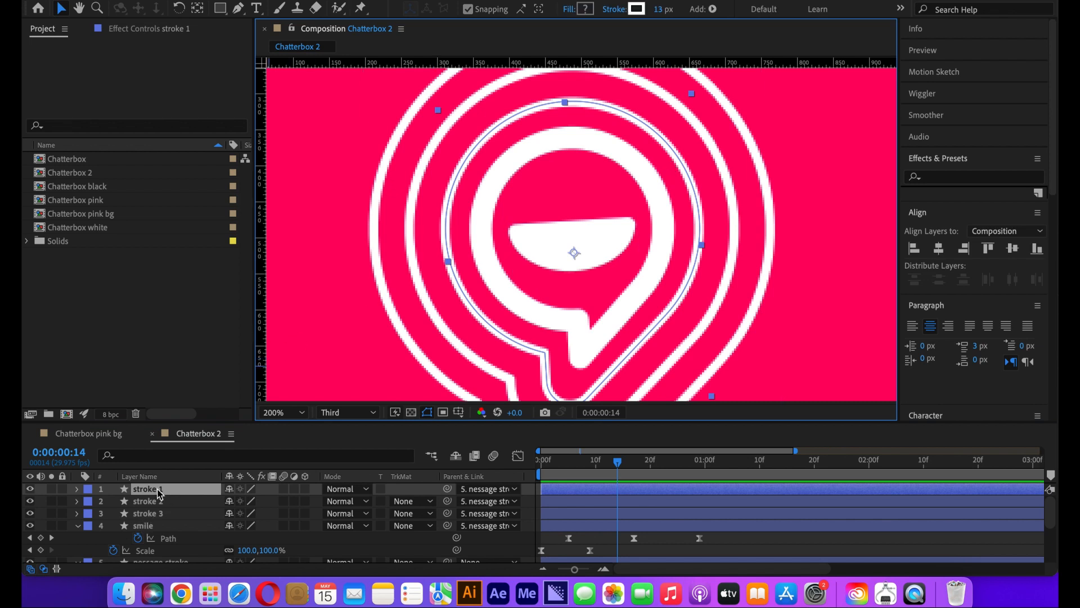
pyautogui.moveTo(619, 466); pyautogui.dragTo(601, 467)
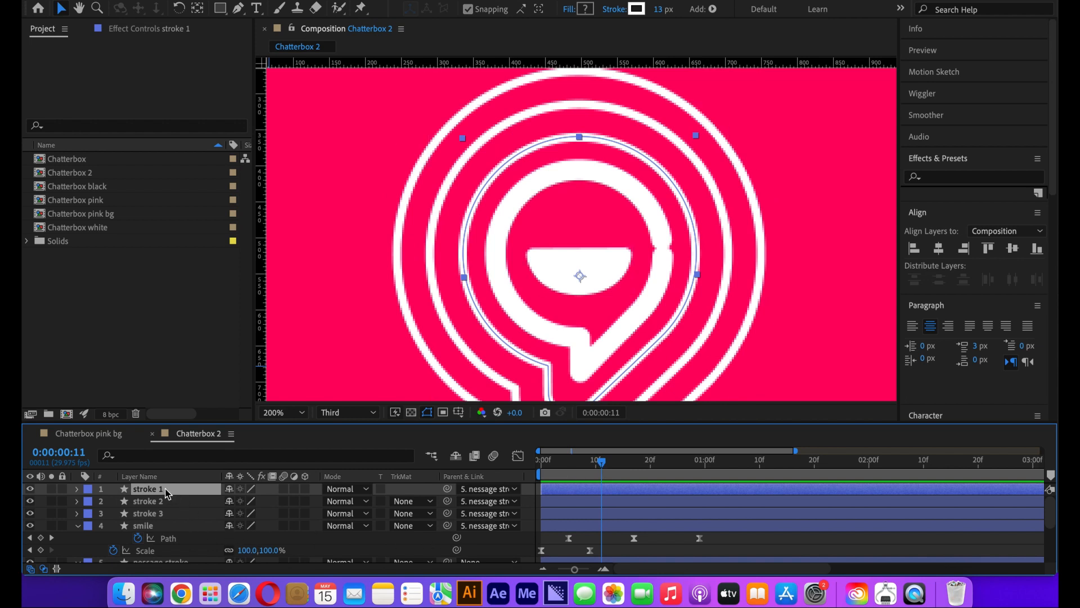
pyautogui.press('s')
pyautogui.click(113, 501)
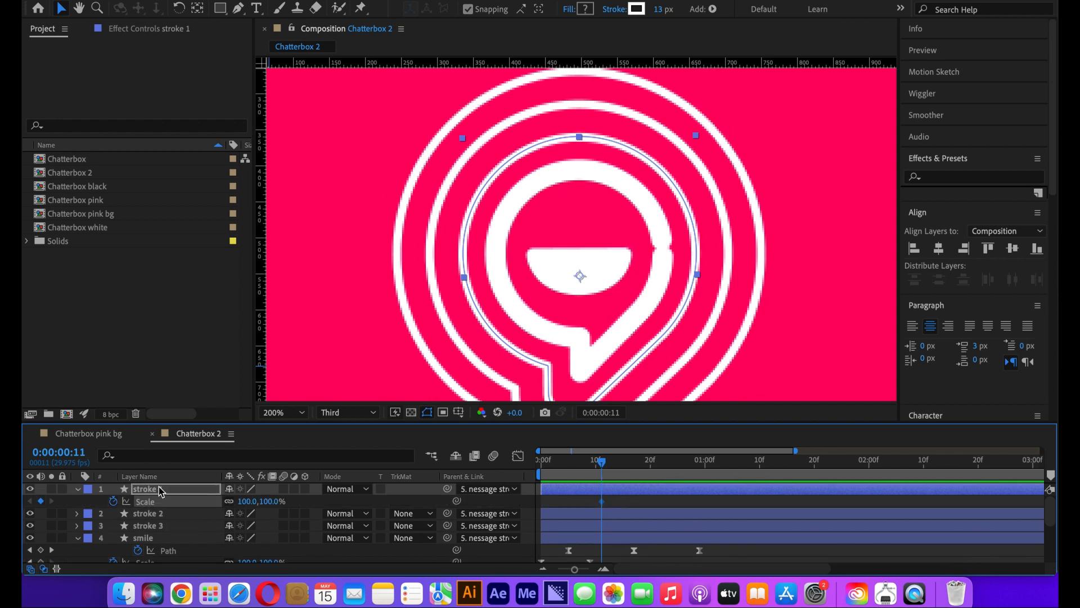
pyautogui.press('t')
pyautogui.click(113, 501)
pyautogui.press('u')
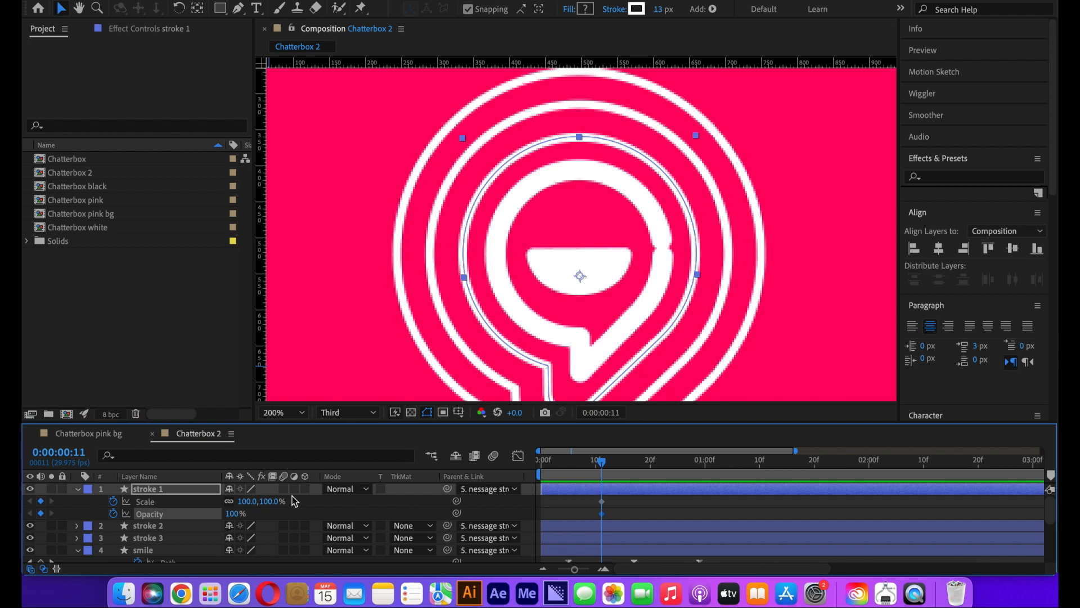
# Set stroke 1's Opacity to 0% at 0:00:00:11 and to 40% at 0:00:00:14.
pyautogui.moveTo(238, 517); pyautogui.dragTo(149, 518)
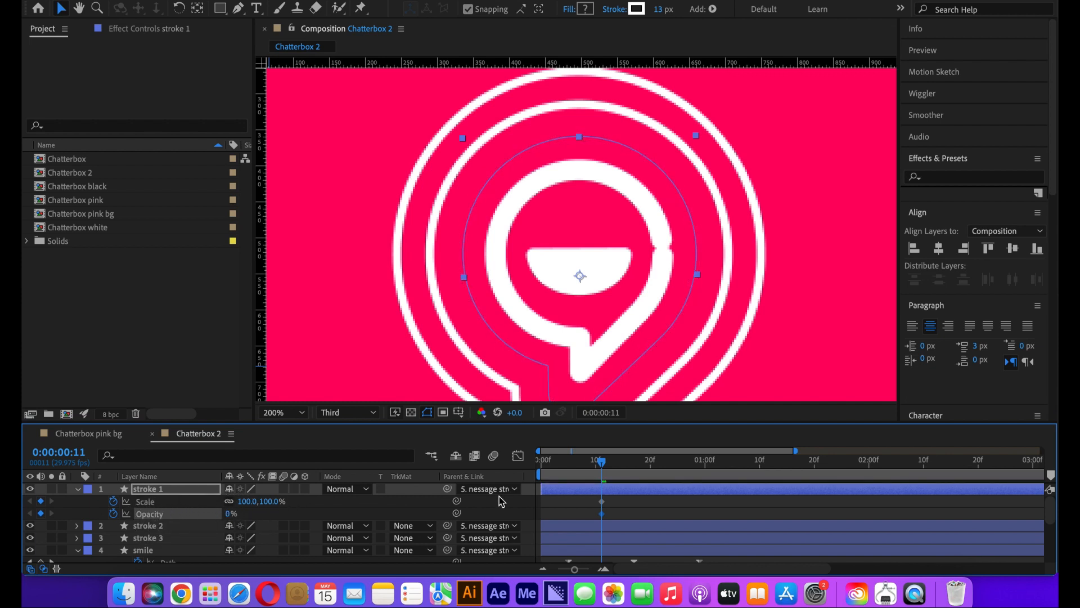
pyautogui.moveTo(605, 464); pyautogui.dragTo(622, 470)
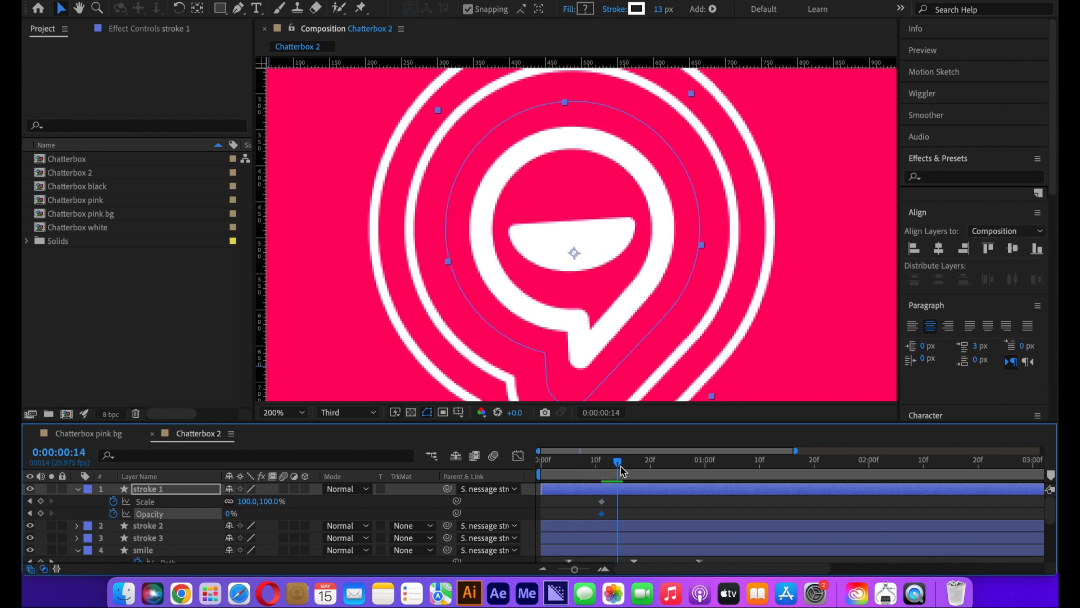
pyautogui.click(231, 514)
pyautogui.write('20')
pyautogui.click(279, 515)
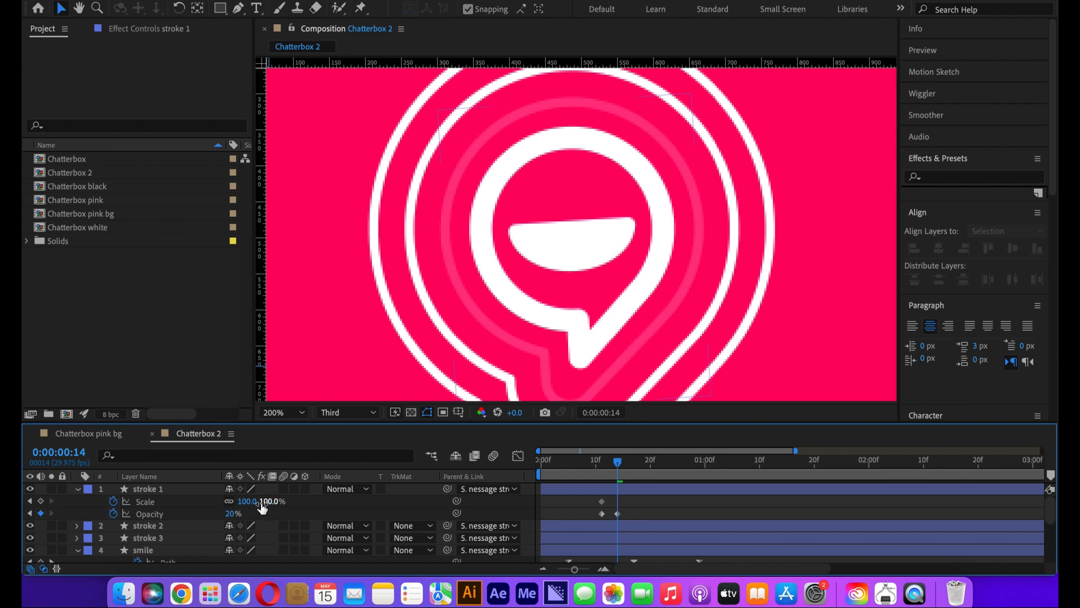
pyautogui.click(232, 514)
pyautogui.write('40')
pyautogui.click(305, 499)
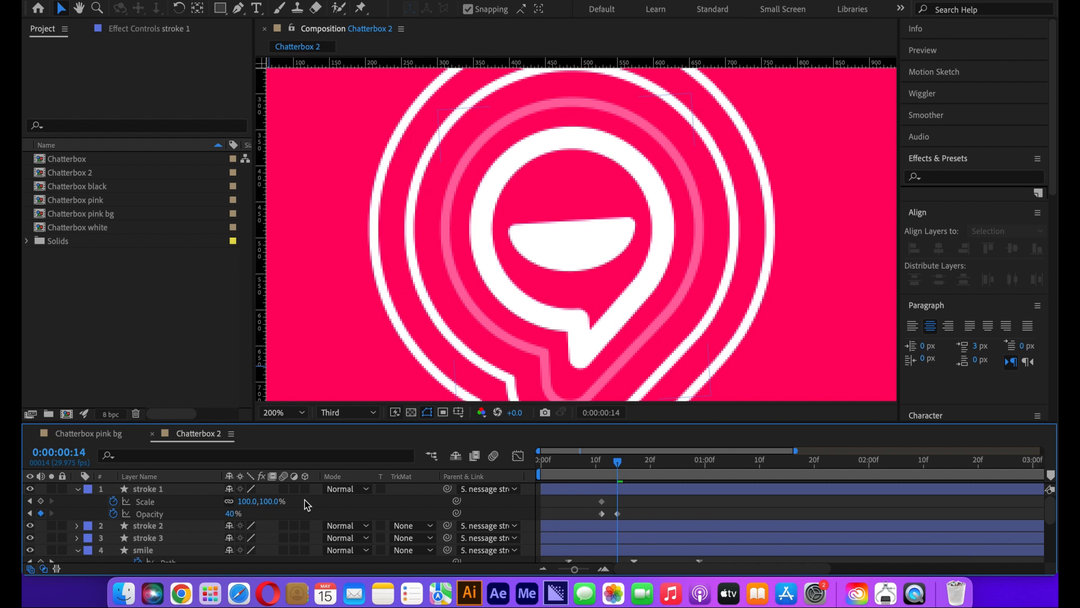
# At 0:00:00:18, set stroke 1's Opacity to 0% and its Scale to 110%.
pyautogui.moveTo(623, 464); pyautogui.dragTo(642, 475)
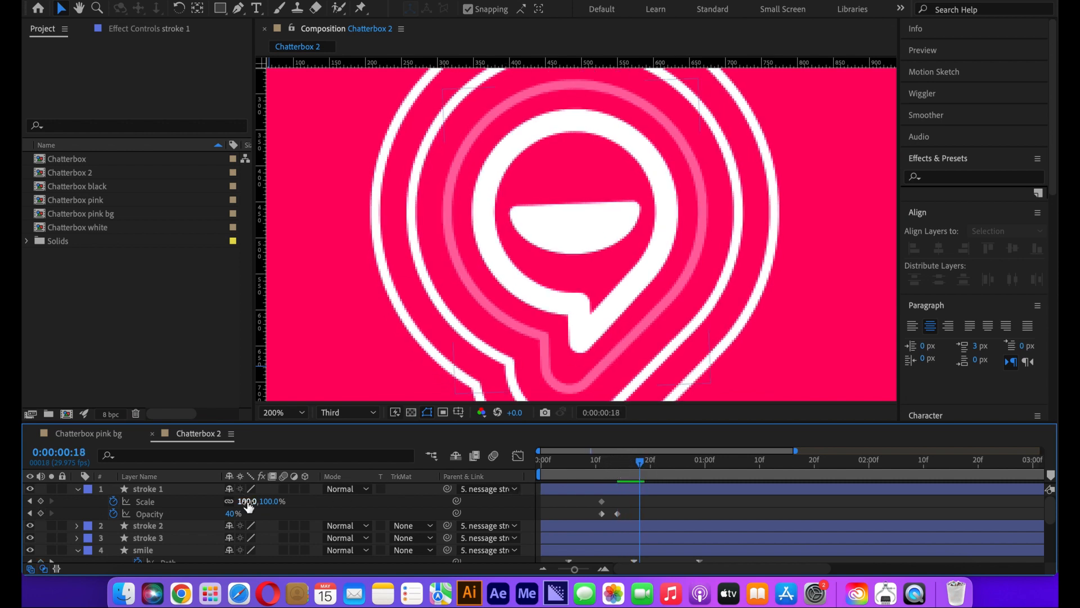
pyautogui.click(235, 514)
pyautogui.write('0')
pyautogui.press('Return')
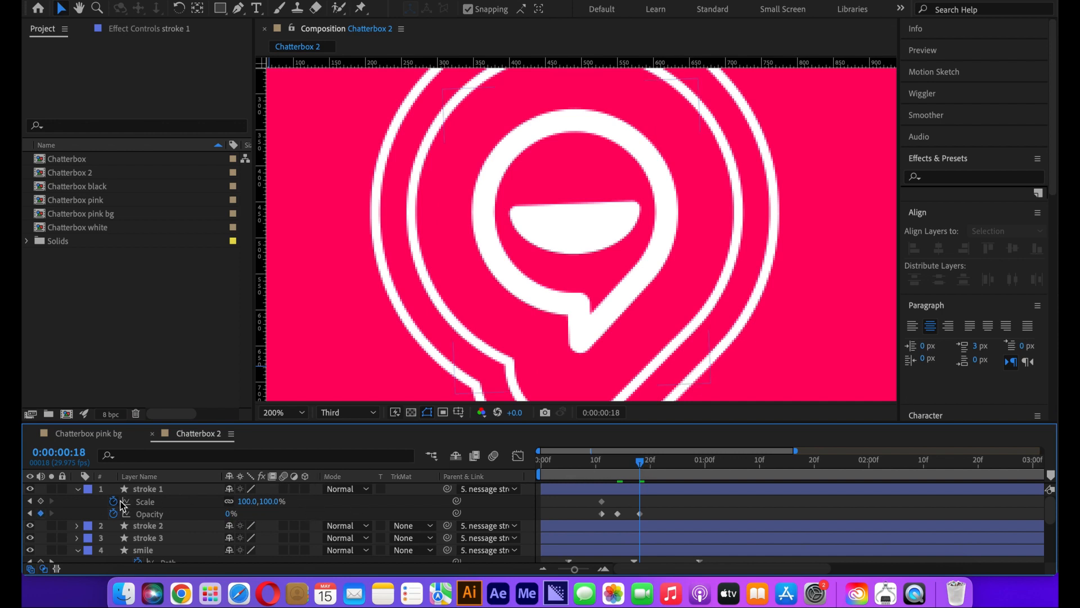
pyautogui.click(41, 503)
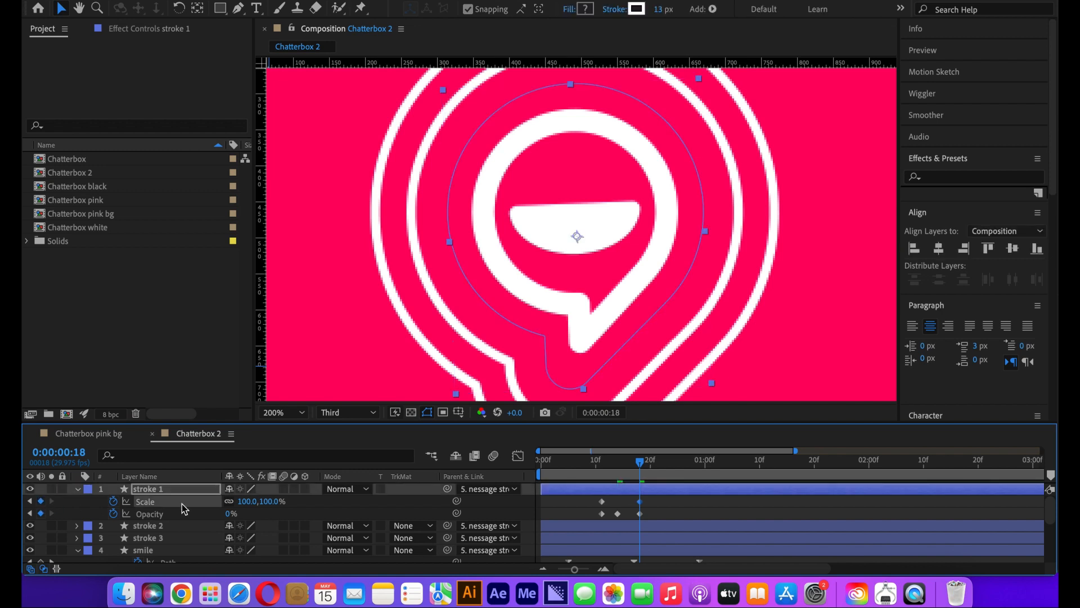
pyautogui.click(273, 501)
pyautogui.write('110')
pyautogui.click(325, 507)
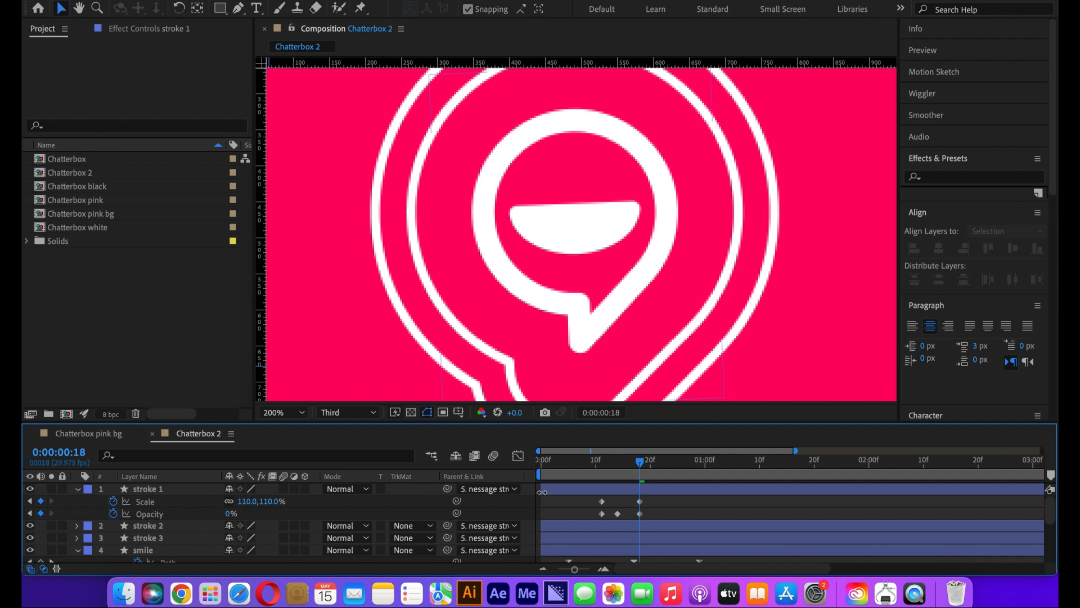
# Set stroke 1's Scale to 95% at 0:00:00:11 and preview the animation.
pyautogui.moveTo(639, 465); pyautogui.dragTo(602, 472)
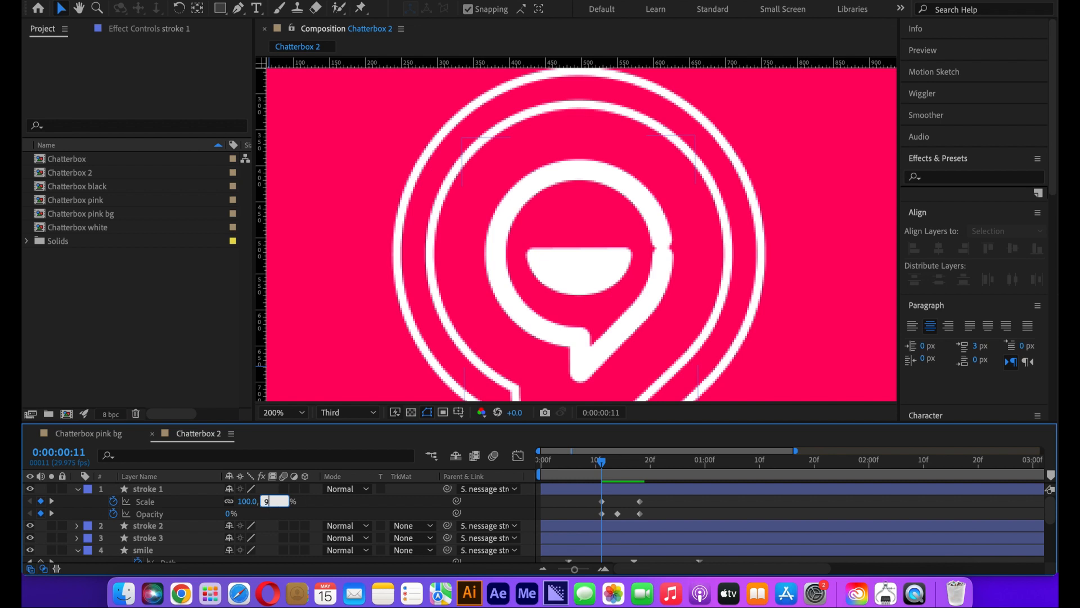
pyautogui.press('Return')
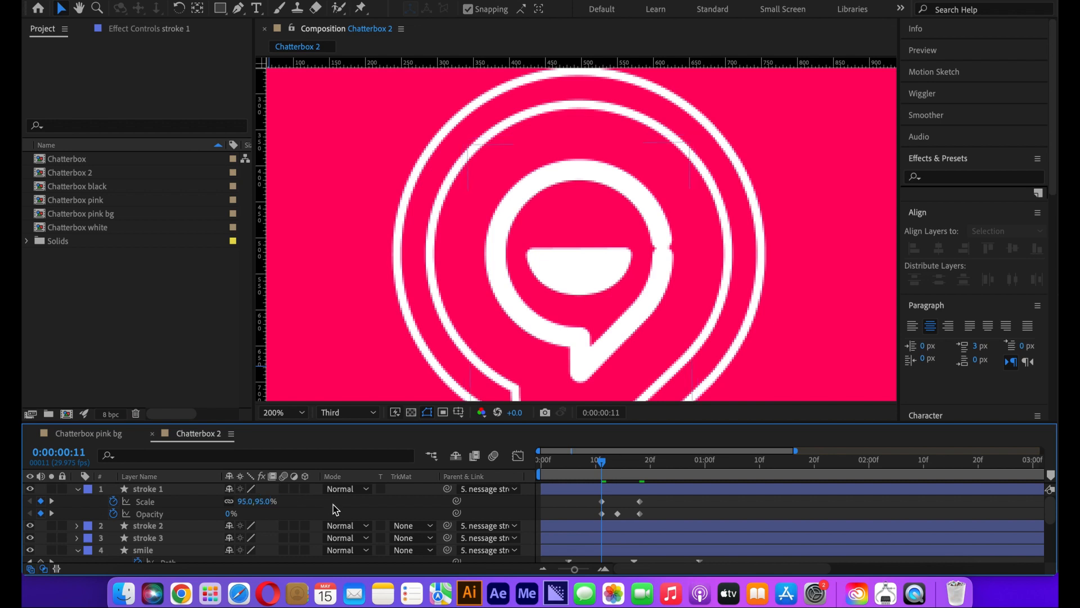
pyautogui.press('space')
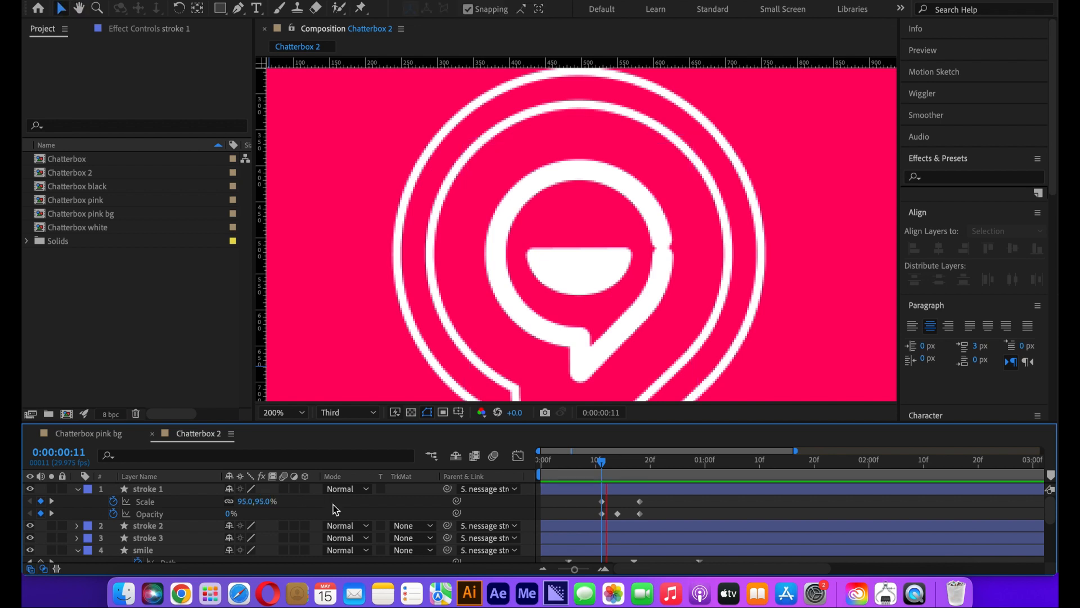
# Set stroke 1's Opacity at 0:00:00:14 to 60% and preview the animation with the whole logo in view.
pyautogui.moveTo(647, 466); pyautogui.dragTo(618, 468)
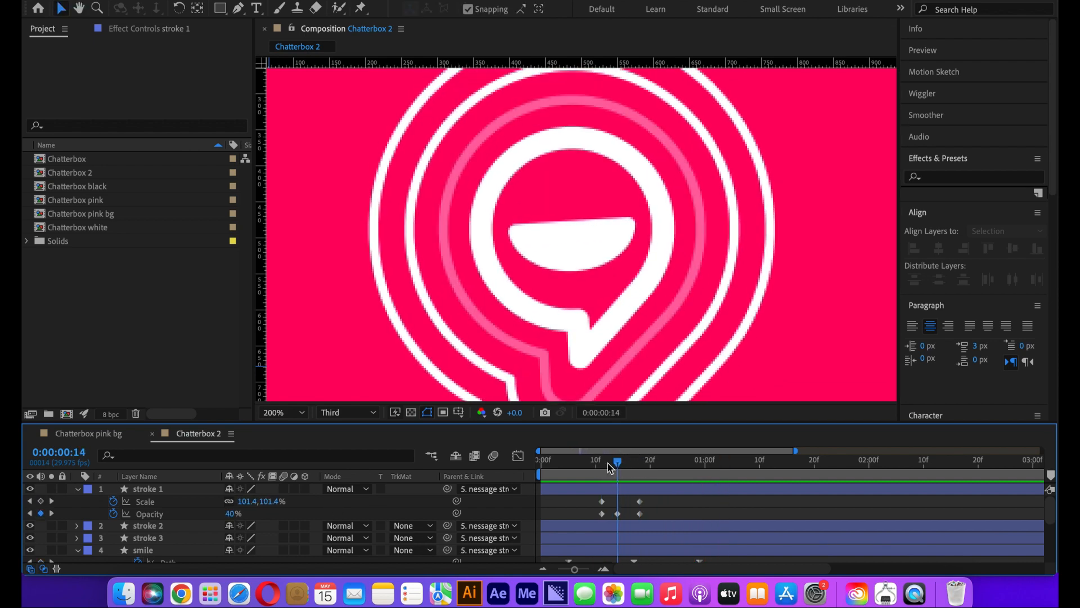
pyautogui.click(230, 514)
pyautogui.write('60')
pyautogui.press('Return')
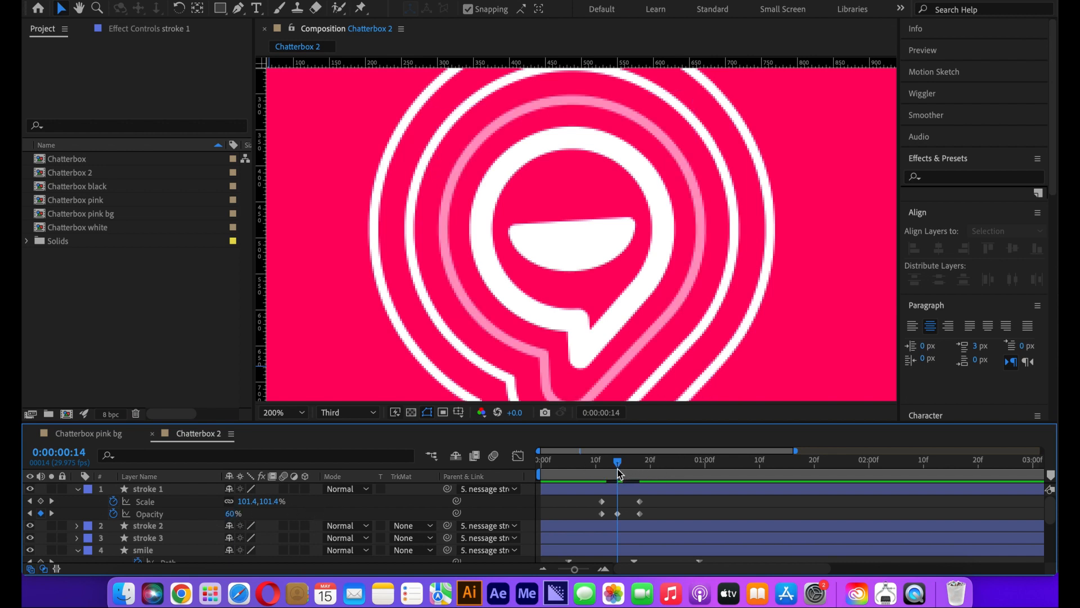
pyautogui.moveTo(617, 461)
pyautogui.mouseDown()
pyautogui.moveTo(600, 464)
pyautogui.moveTo(638, 462)
pyautogui.moveTo(600, 463)
pyautogui.mouseUp()
pyautogui.scroll(-1, 632, 317)
pyautogui.press('space')
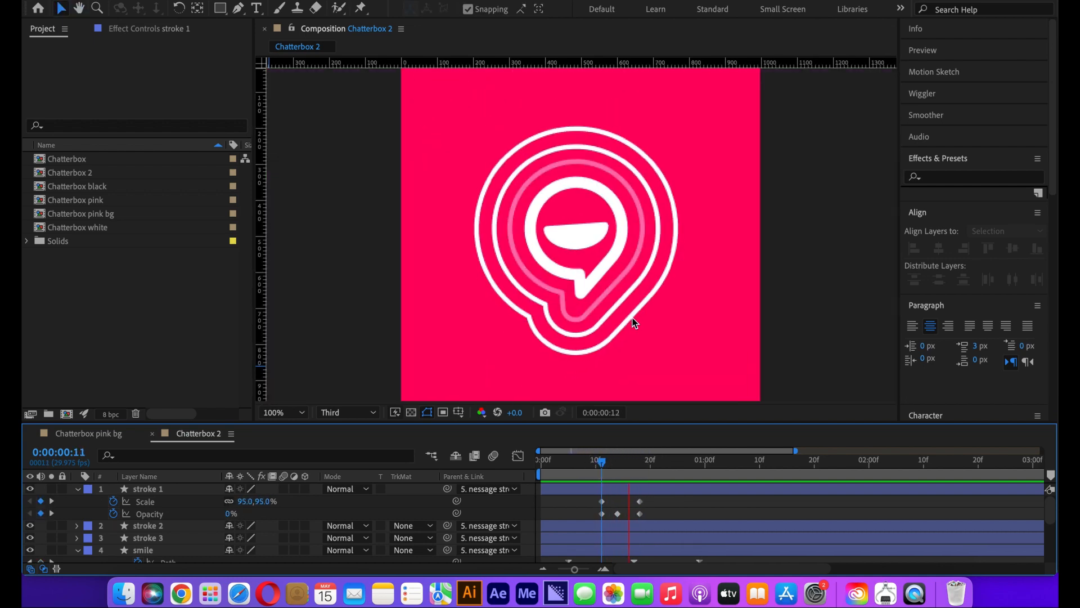
# Move stroke 1's last Scale and Opacity keyframes to 0:00:00:23 and the middle Opacity keyframe to 0:00:00:17, and preview the timing.
pyautogui.press('space')
pyautogui.moveTo(657, 498)
pyautogui.mouseDown()
pyautogui.moveTo(612, 518)
pyautogui.moveTo(658, 493)
pyautogui.moveTo(669, 502)
pyautogui.mouseUp()
pyautogui.click(657, 506)
pyautogui.click(544, 478)
pyautogui.press('space')
pyautogui.press('space')
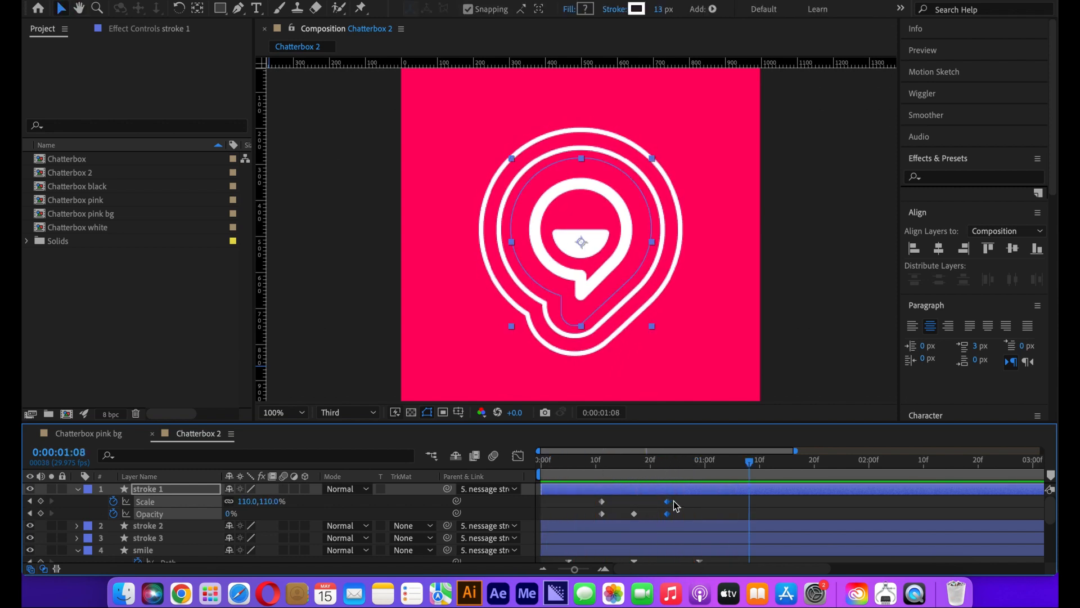
# Move stroke 1's last Scale and Opacity keyframes to 0:00:01:01 and the middle Opacity keyframe to 0:00:00:21, and preview the slower fade.
pyautogui.moveTo(675, 500)
pyautogui.mouseDown()
pyautogui.moveTo(660, 517)
pyautogui.moveTo(711, 504)
pyautogui.mouseUp()
pyautogui.keyDown('shift'); pyautogui.click(636, 515); pyautogui.keyUp('shift')
pyautogui.click(591, 462)
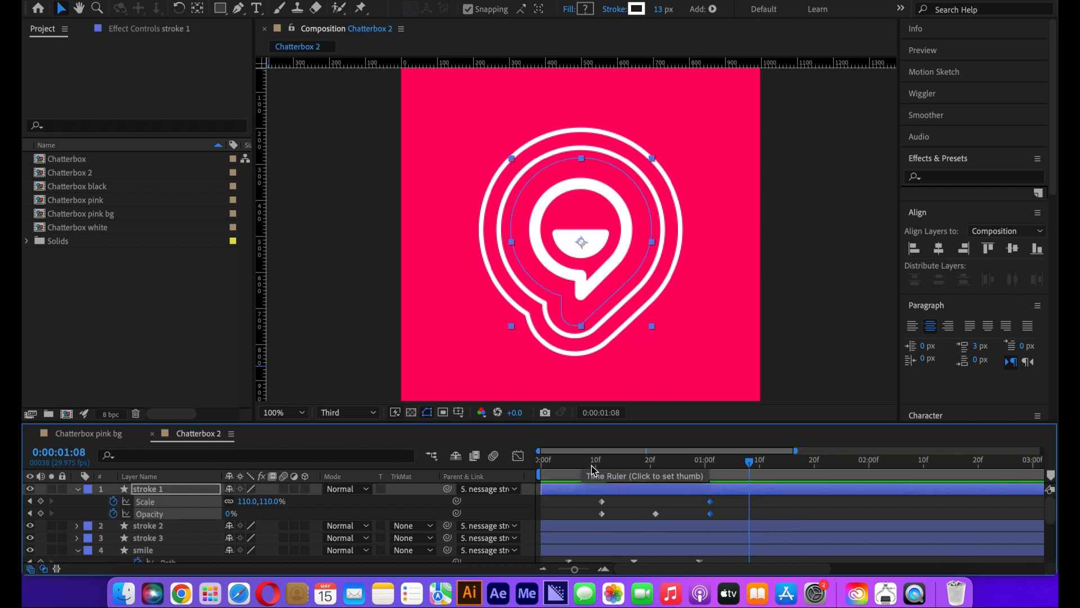
pyautogui.press('space')
pyautogui.press('space')
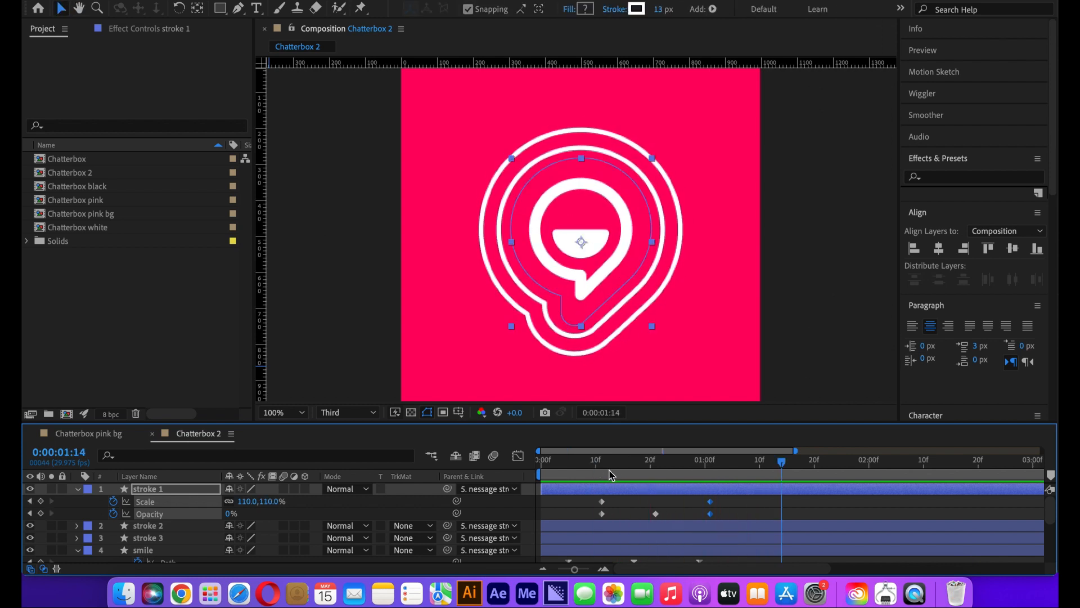
pyautogui.press('Home')
pyautogui.press('space')
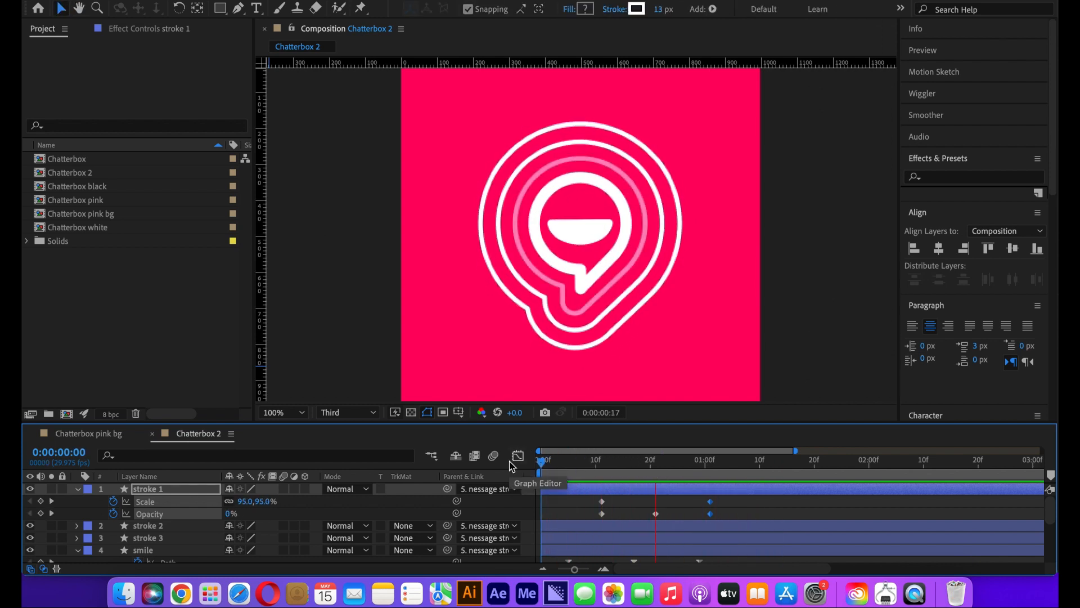
pyautogui.press('space')
pyautogui.press('.')
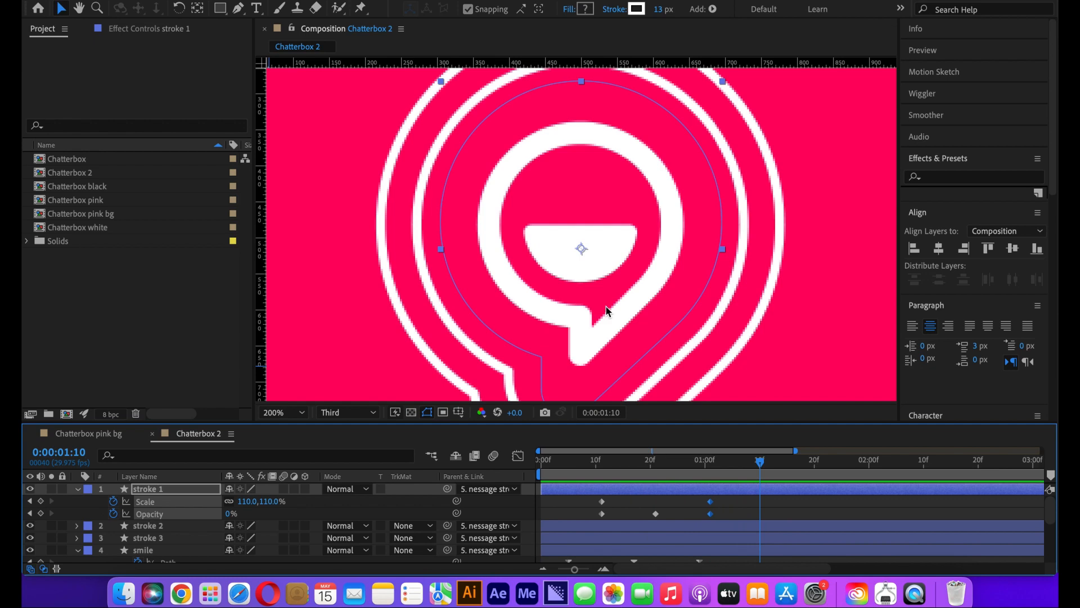
# Copy all of stroke 1's Scale and Opacity keyframes onto the stroke 2 layer, starting at 0:00:00:15.
pyautogui.moveTo(700, 463); pyautogui.dragTo(605, 472)
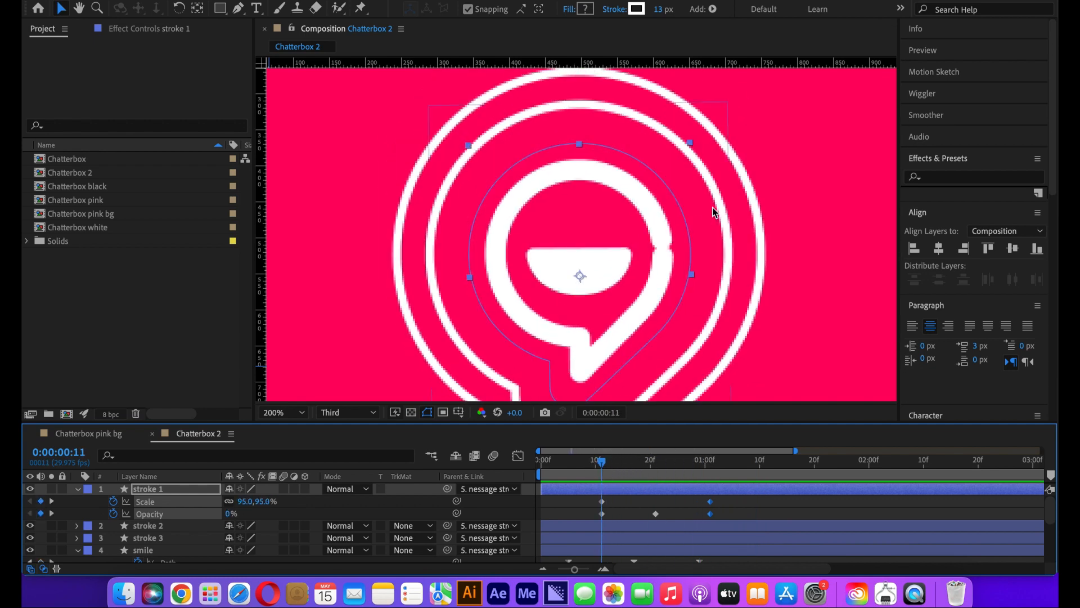
pyautogui.click(724, 249)
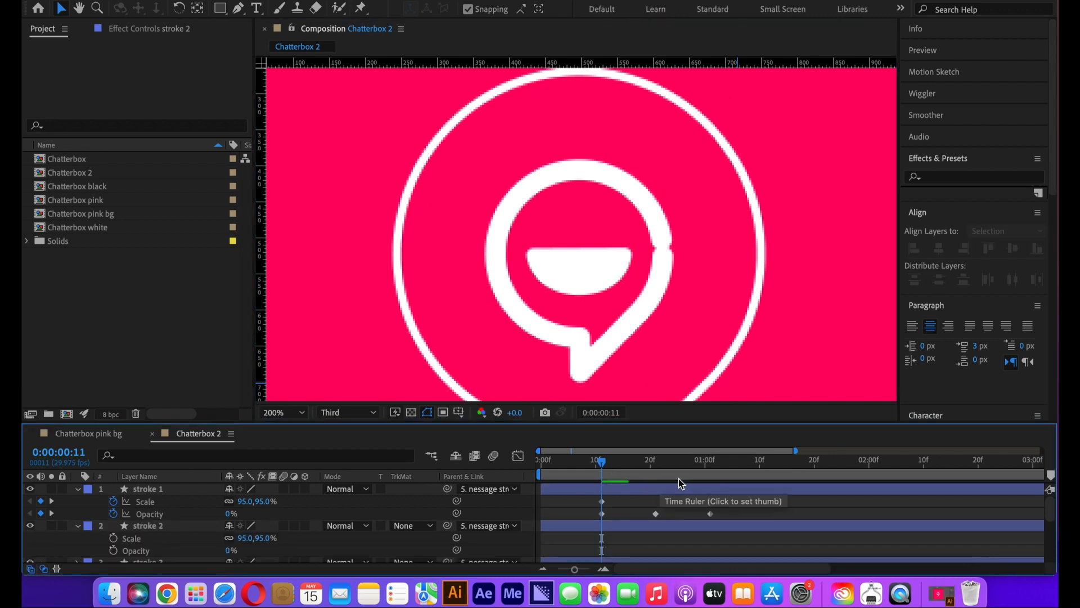
pyautogui.moveTo(722, 502); pyautogui.dragTo(567, 533)
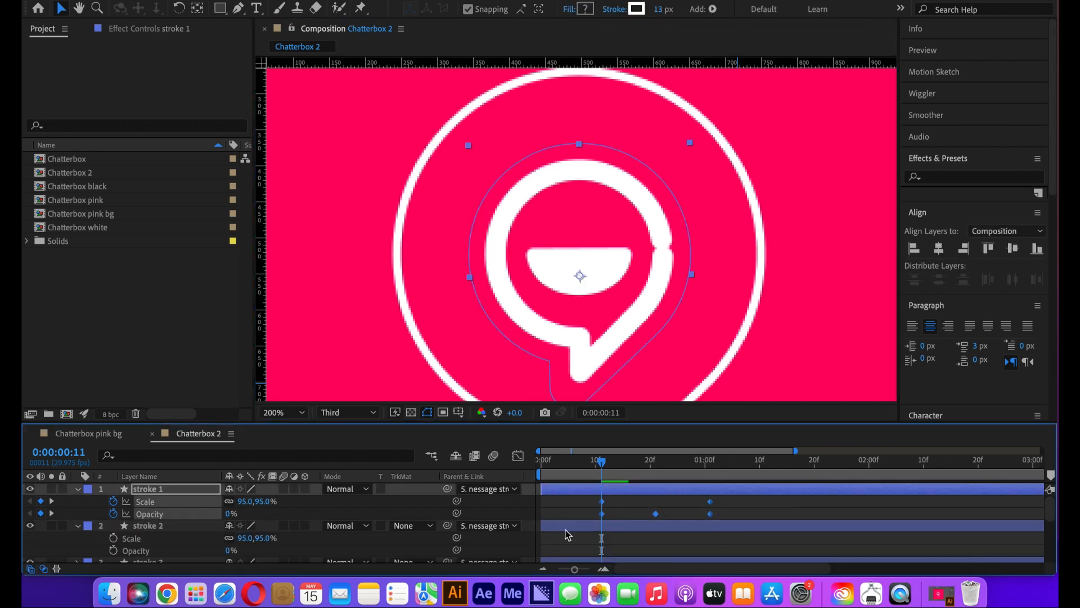
pyautogui.moveTo(601, 464); pyautogui.dragTo(623, 469)
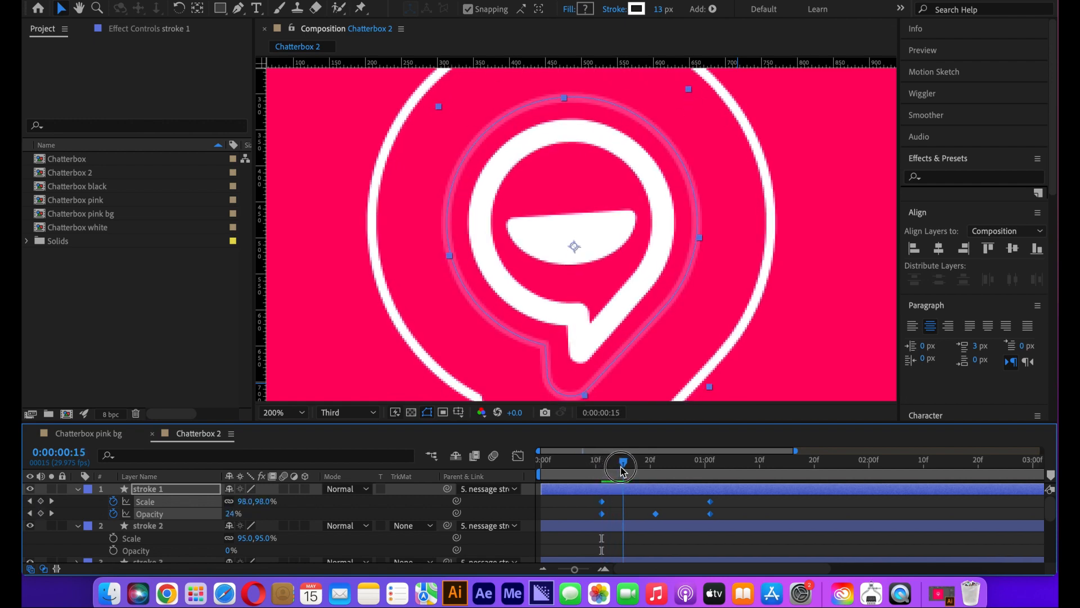
pyautogui.click(635, 527)
pyautogui.press('cmd+v')
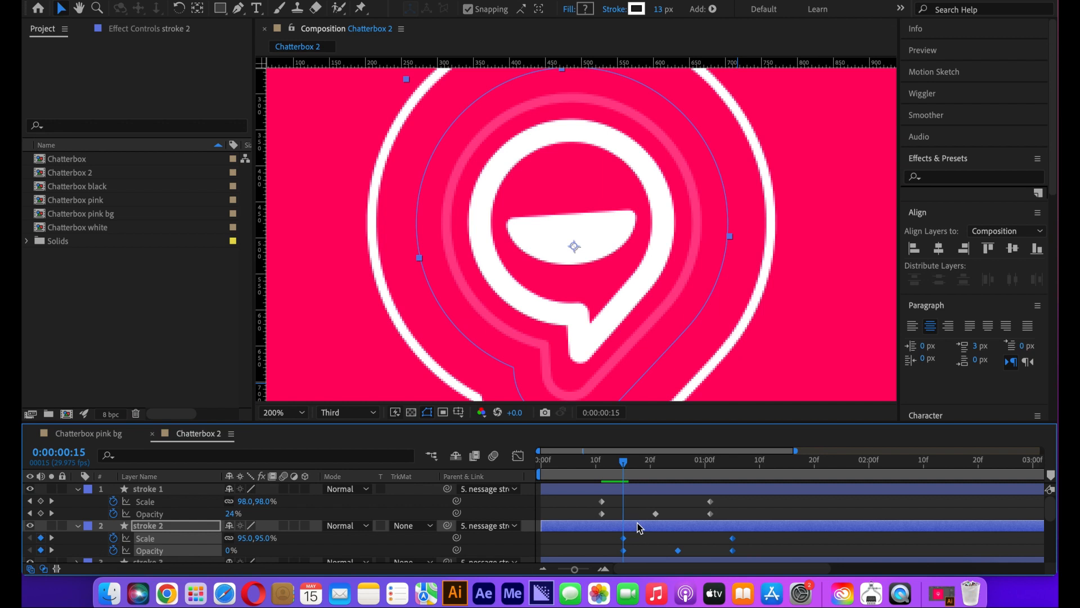
# Paste the same Scale and Opacity keyframes onto the stroke 3 layer, starting at 0:00:00:19, and preview the staggered strokes.
pyautogui.scroll(-2, 760, 523)
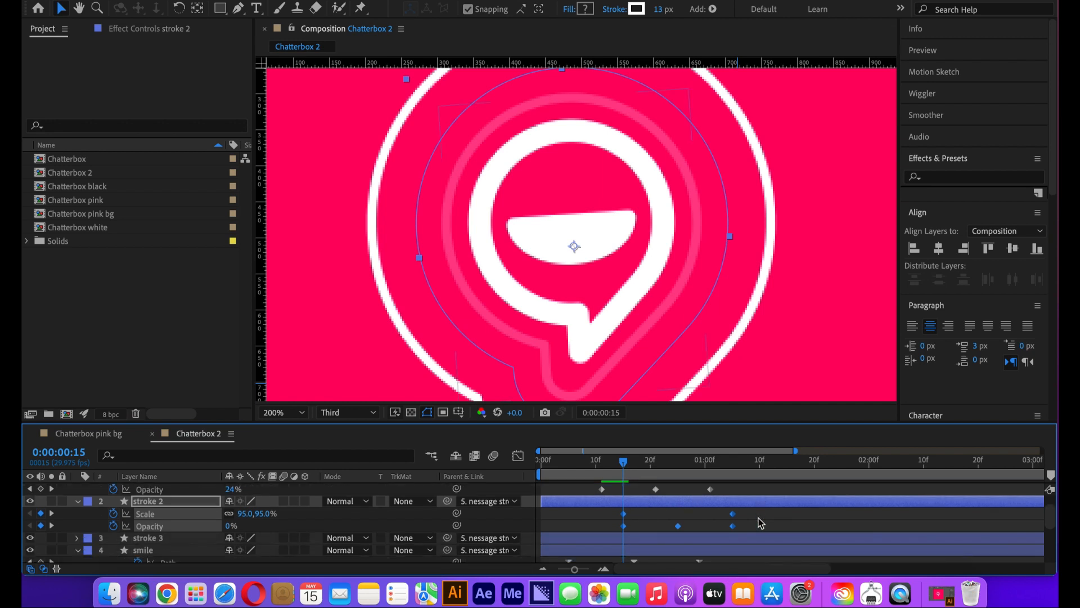
pyautogui.moveTo(626, 467); pyautogui.dragTo(648, 473)
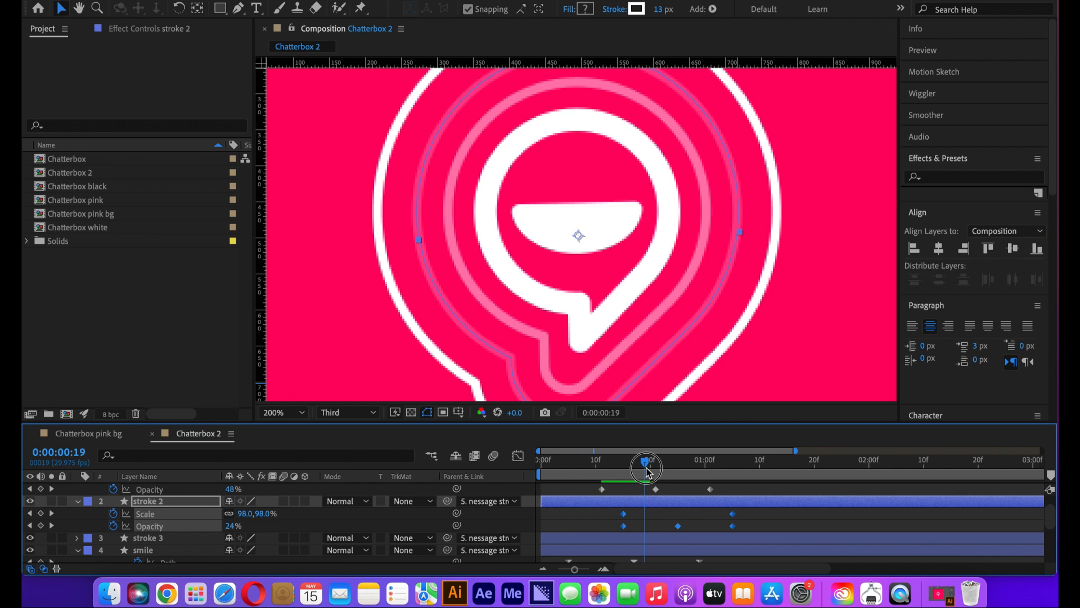
pyautogui.click(661, 541)
pyautogui.press('super+v')
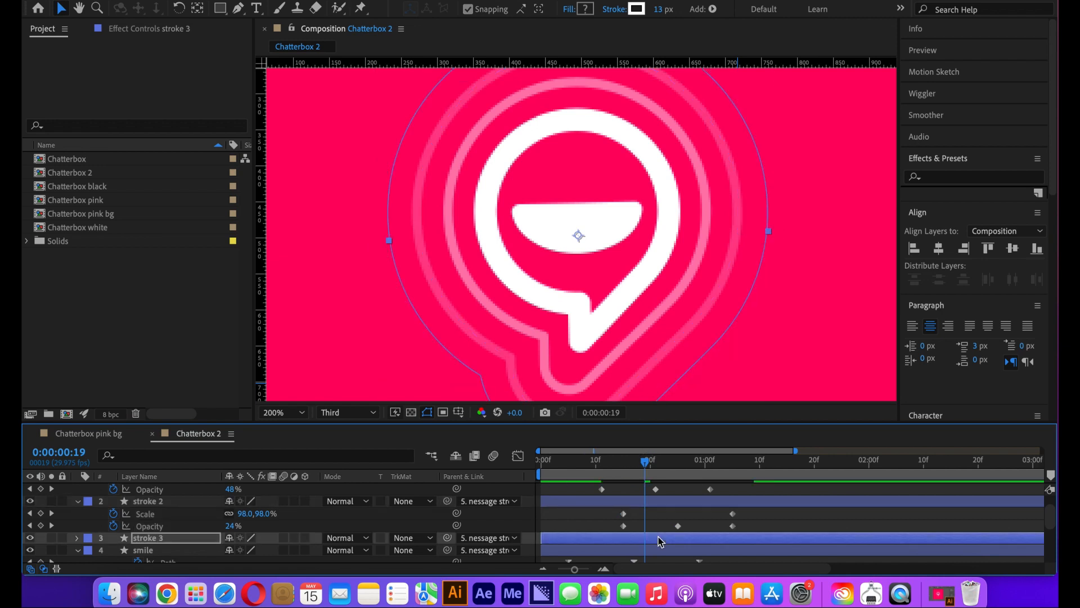
pyautogui.scroll(-1, 694, 292)
pyautogui.moveTo(650, 464); pyautogui.dragTo(595, 473)
pyautogui.press('space')
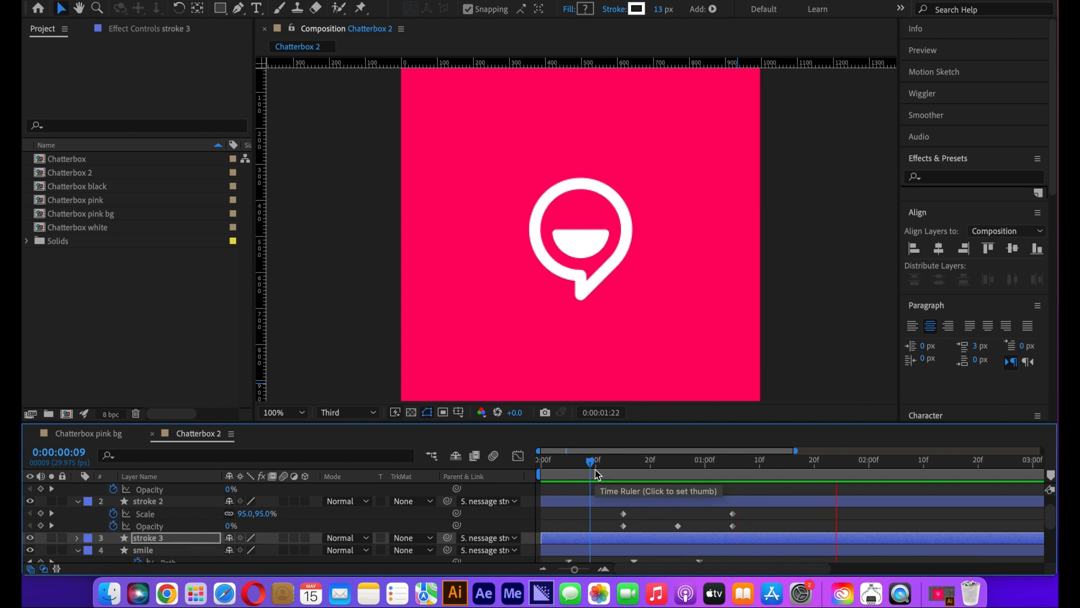
# End the work area at 0:00:02:07 and preview the whole animation from the start.
pyautogui.press('space')
pyautogui.press('n')
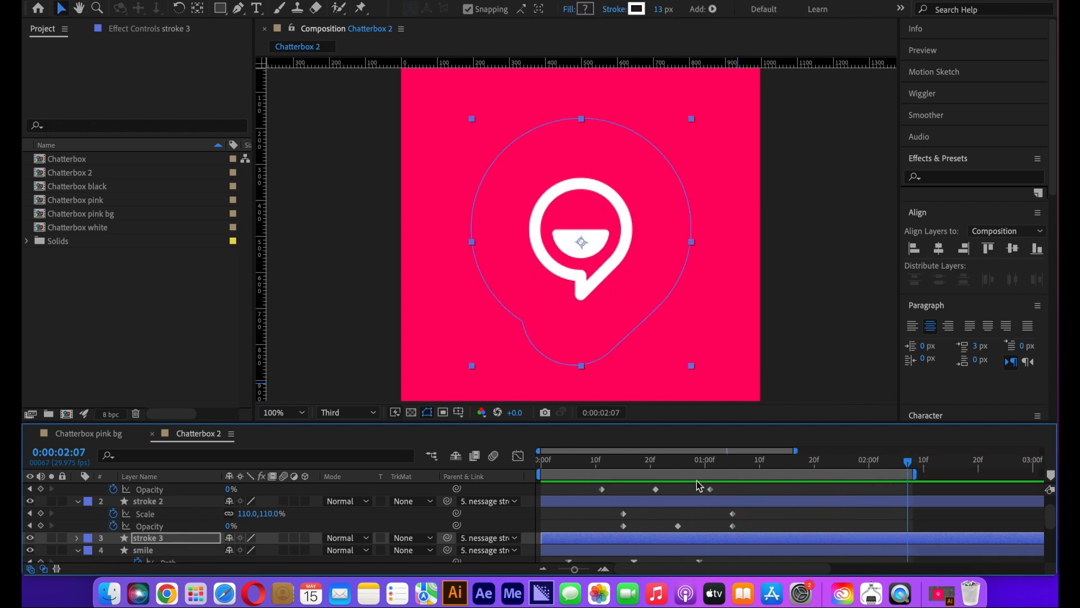
pyautogui.moveTo(903, 468); pyautogui.dragTo(544, 463)
pyautogui.press('space')
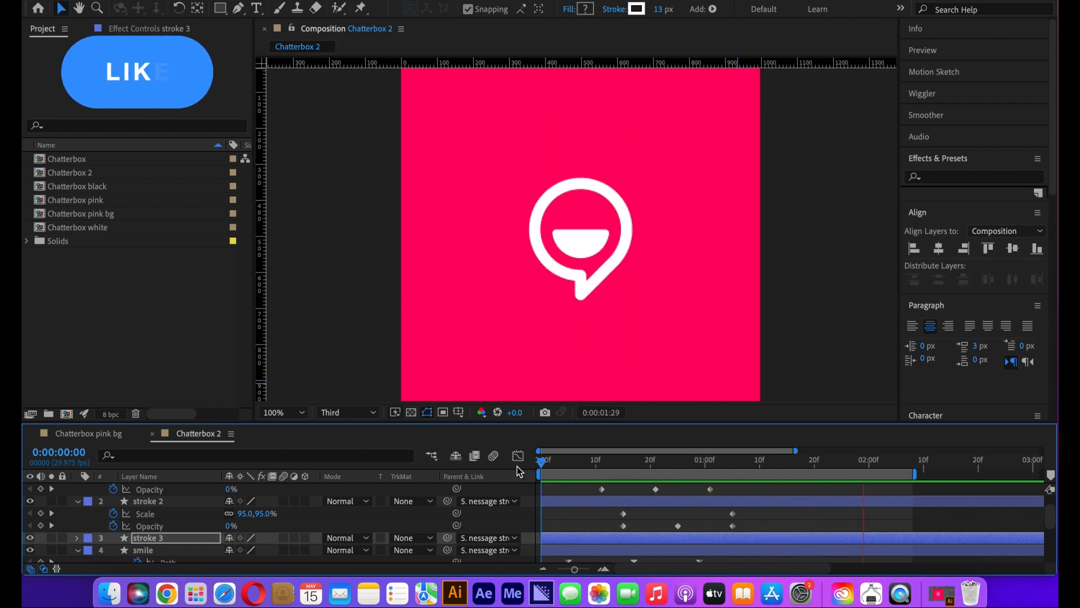
pyautogui.press('space')
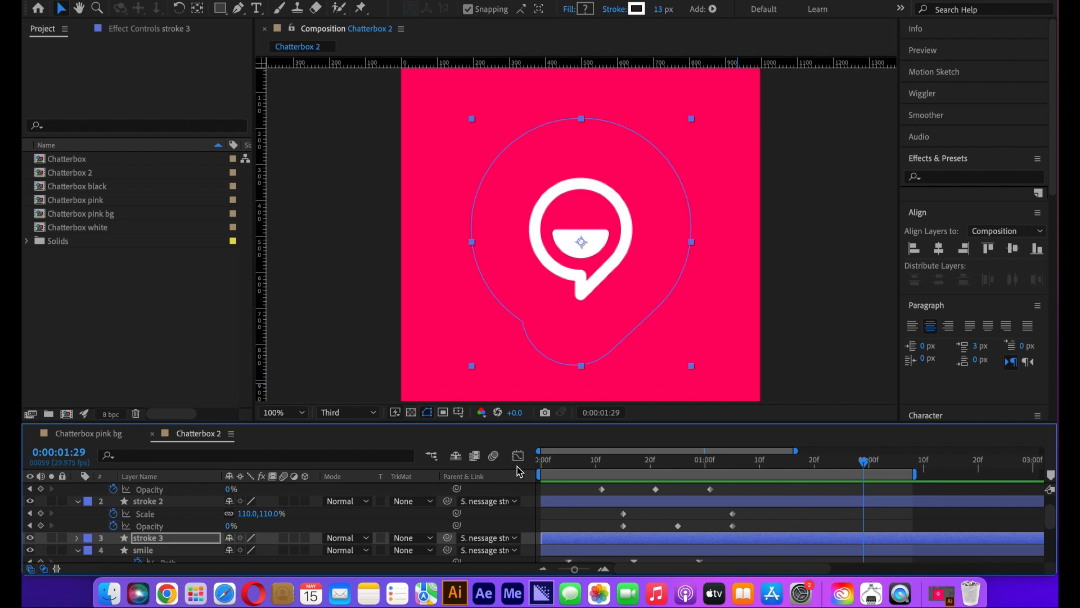